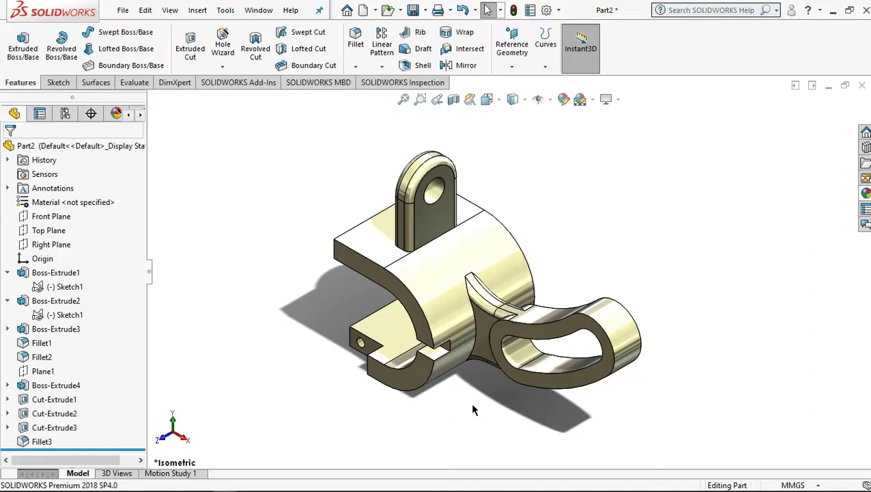
# - Orbit the finished bracket to inspect it from other sides, then return to the isometric view
pyautogui.moveTo(613, 413); pyautogui.dragTo(279, 397, button='middle')
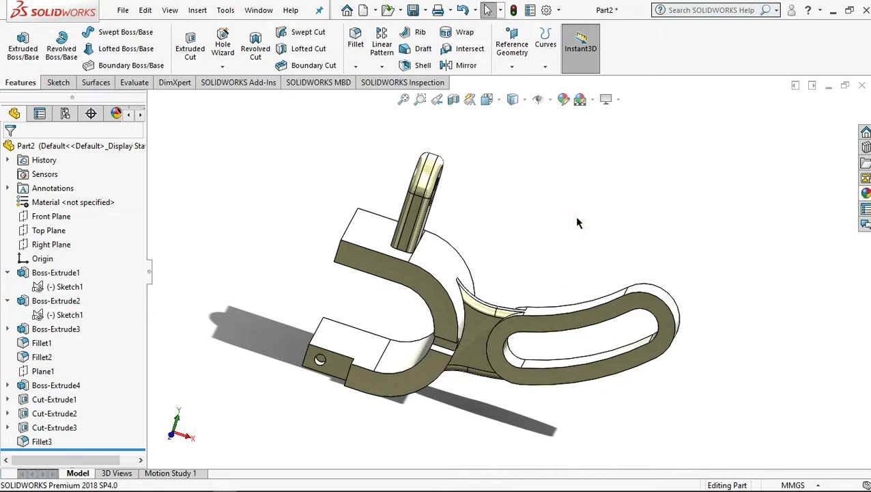
pyautogui.hotkey('ctrl', '7')
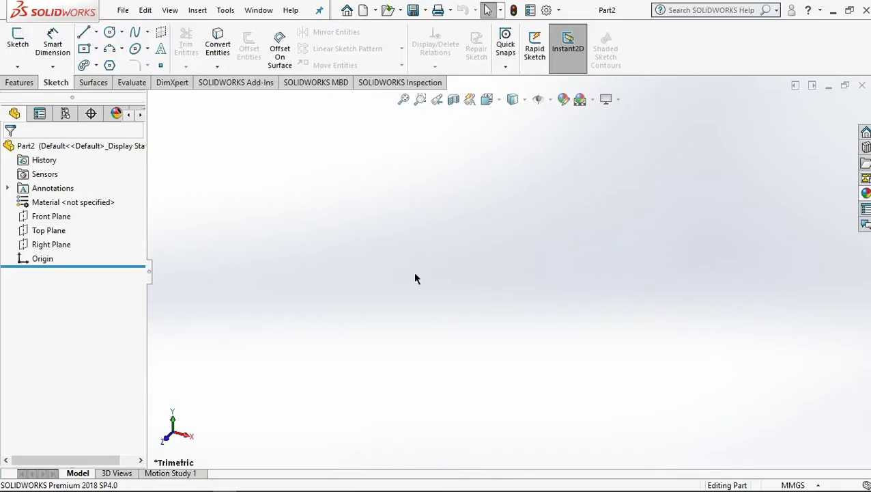
# - Sketch on the Front Plane viewed face-on and draw a vertical line up from the origin
pyautogui.click(49, 218)
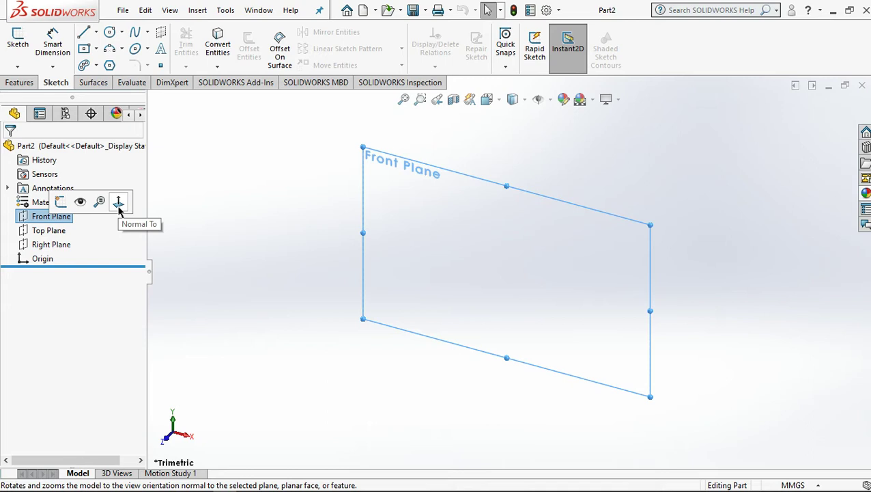
pyautogui.click(119, 205)
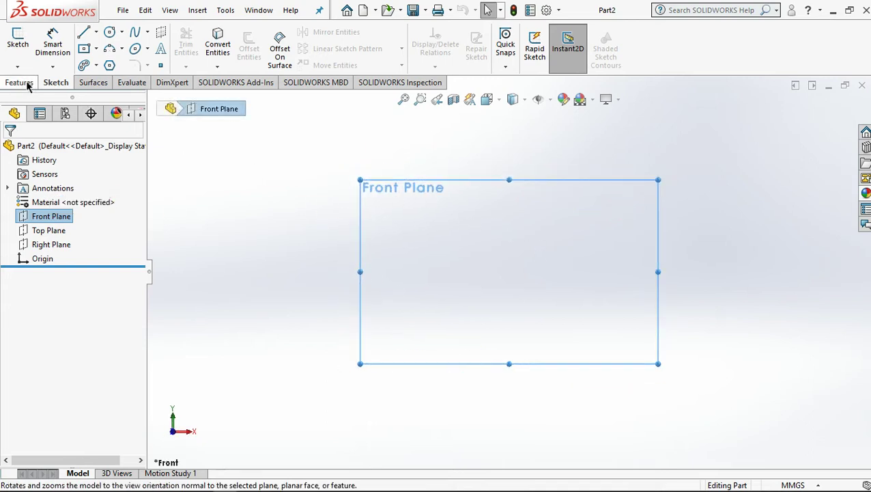
pyautogui.click(85, 34)
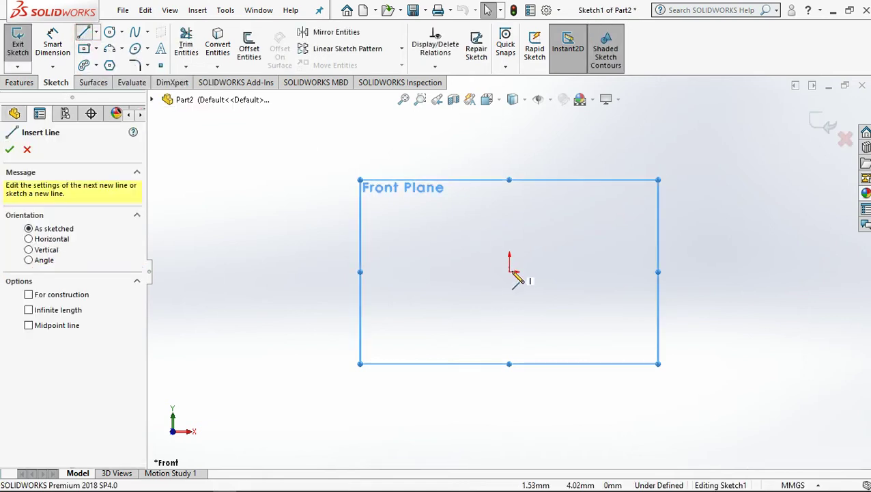
pyautogui.click(509, 272)
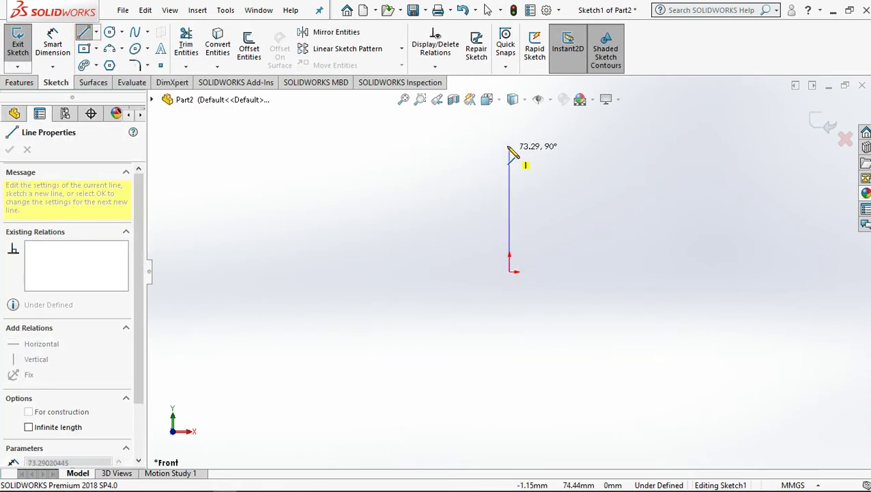
pyautogui.click(509, 134)
pyautogui.rightClick(576, 162)
pyautogui.click(595, 170)
pyautogui.click(61, 53)
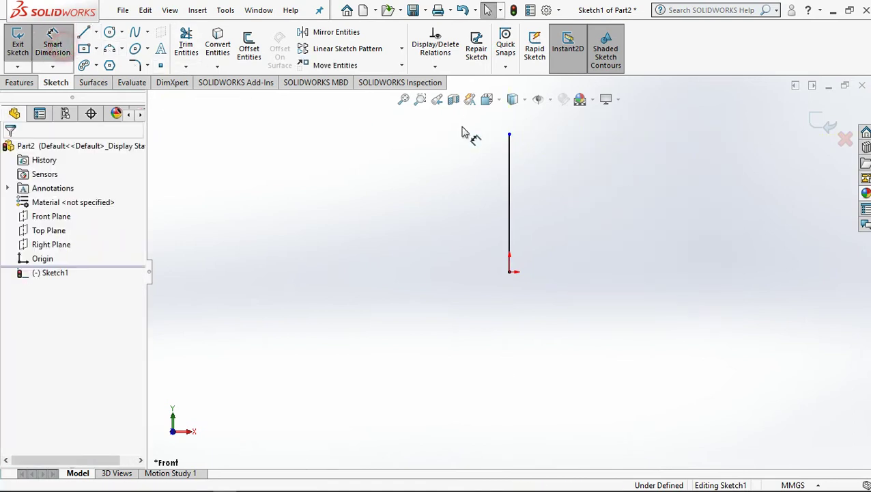
# - Dimension the vertical line's length as 100 mm
pyautogui.click(529, 167)
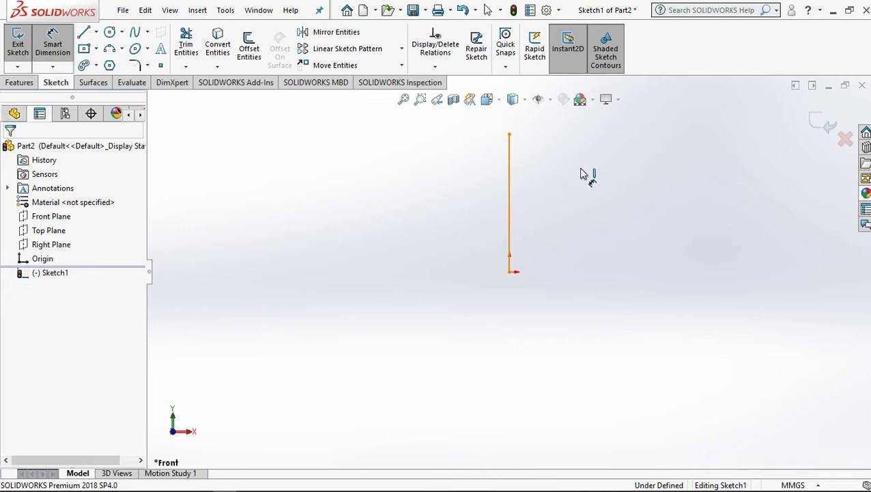
pyautogui.click(591, 172)
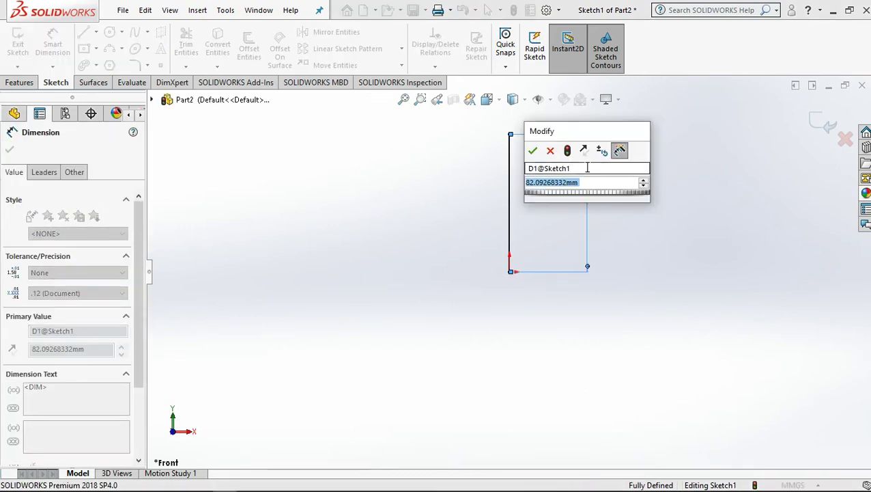
pyautogui.write('100')
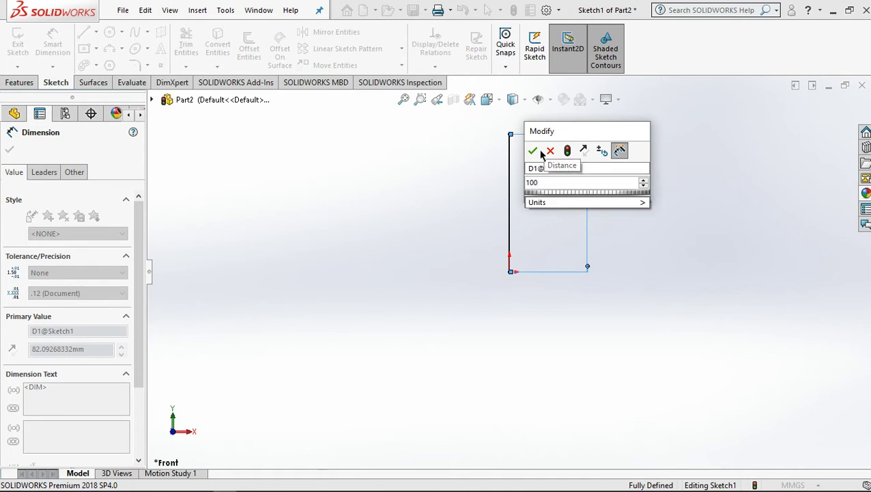
pyautogui.click(532, 151)
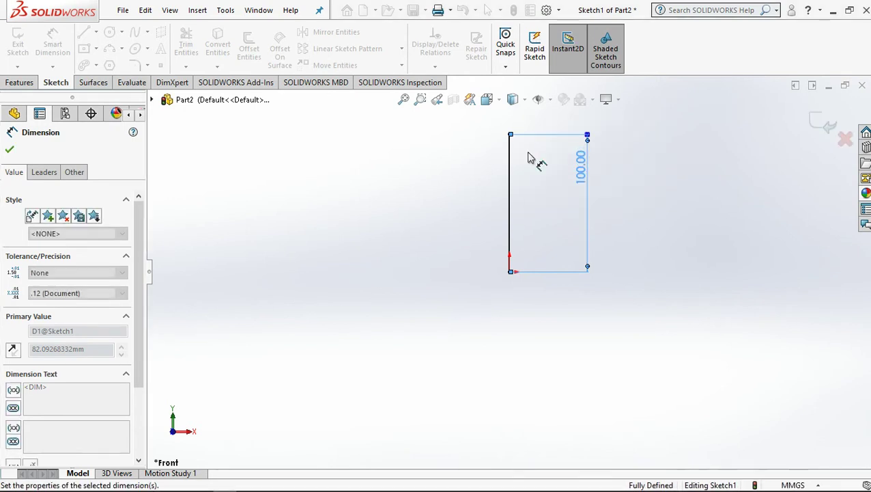
# - Recentre the sketch and start a new line from the vertical line's top end
pyautogui.keyDown('ctrl'); pyautogui.moveTo(549, 187); pyautogui.dragTo(530, 217, button='middle'); pyautogui.keyUp('ctrl')
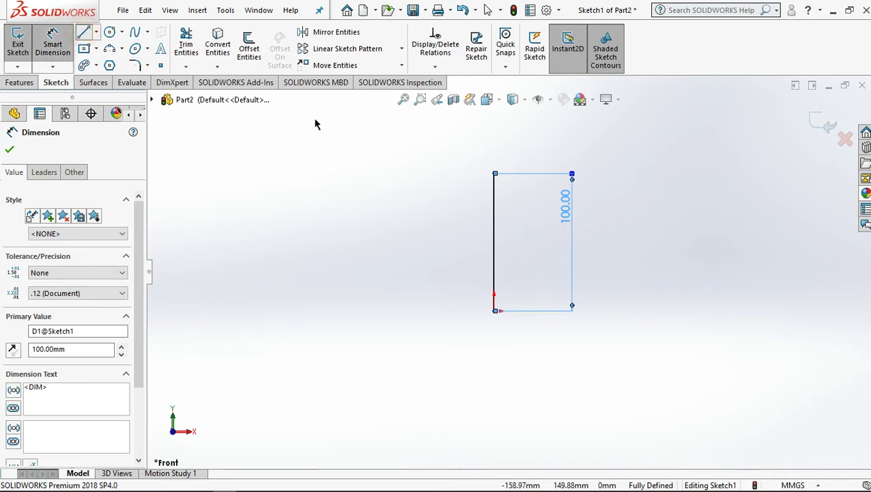
pyautogui.press('l')
pyautogui.click(495, 173)
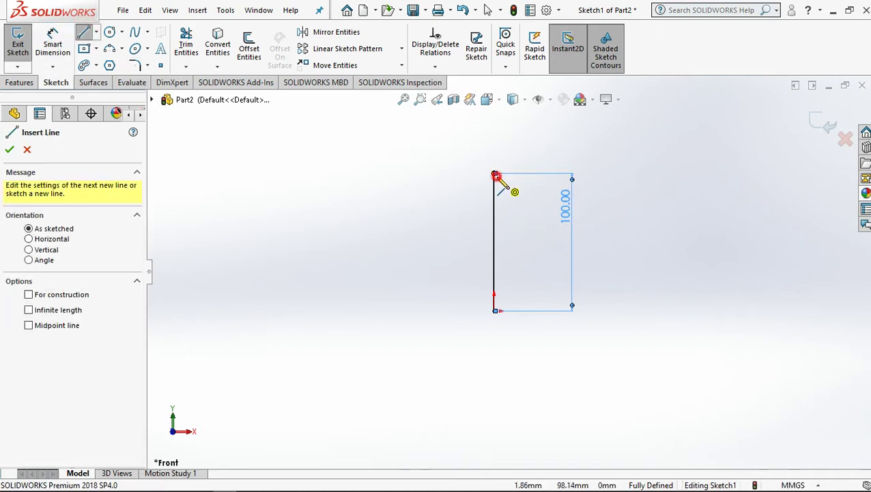
# - Draw two lines running down and right from the top of the vertical line
pyautogui.click(558, 310)
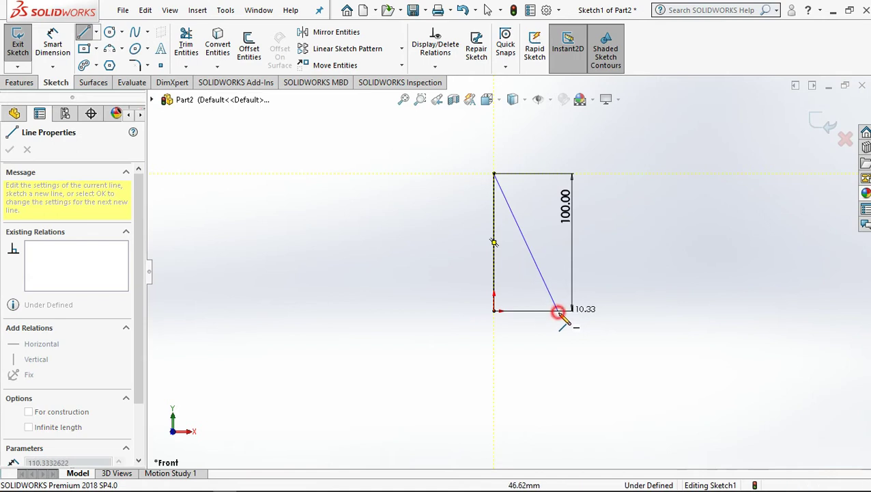
pyautogui.click(604, 268)
pyautogui.rightClick(603, 270)
pyautogui.click(622, 272)
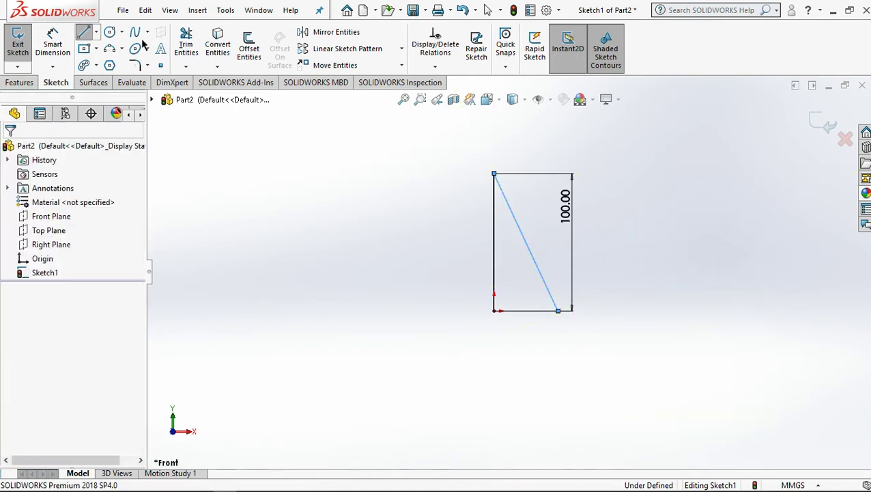
pyautogui.click(494, 173)
pyautogui.click(685, 295)
pyautogui.rightClick(686, 335)
pyautogui.click(691, 337)
# - Set the angle between the slanted line and the vertical line to 15°
pyautogui.click(53, 45)
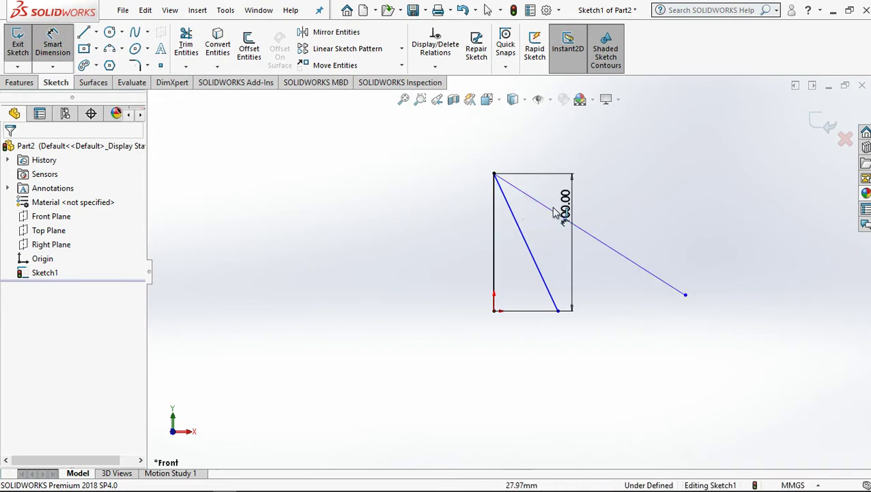
pyautogui.click(520, 226)
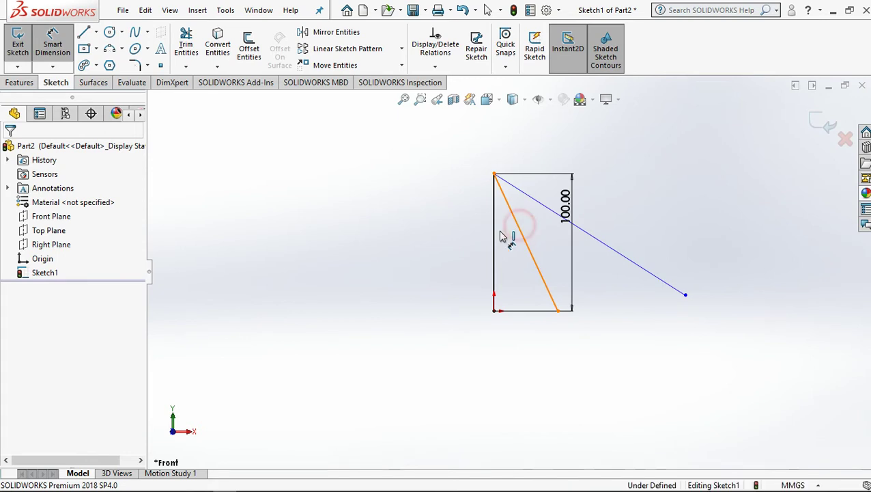
pyautogui.click(494, 236)
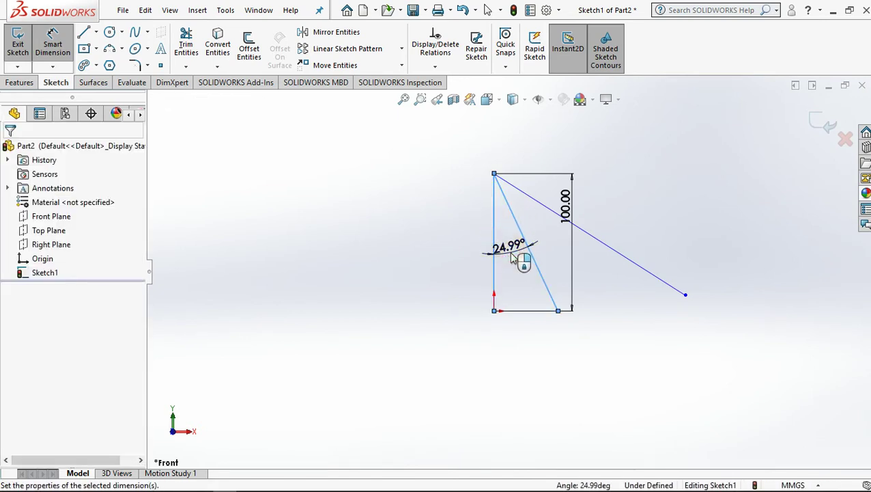
pyautogui.click(514, 254)
pyautogui.write('15')
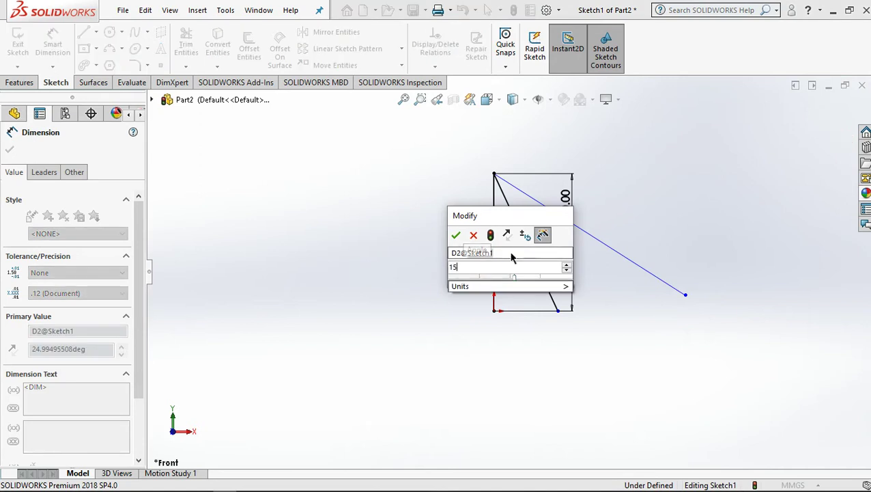
pyautogui.click(456, 234)
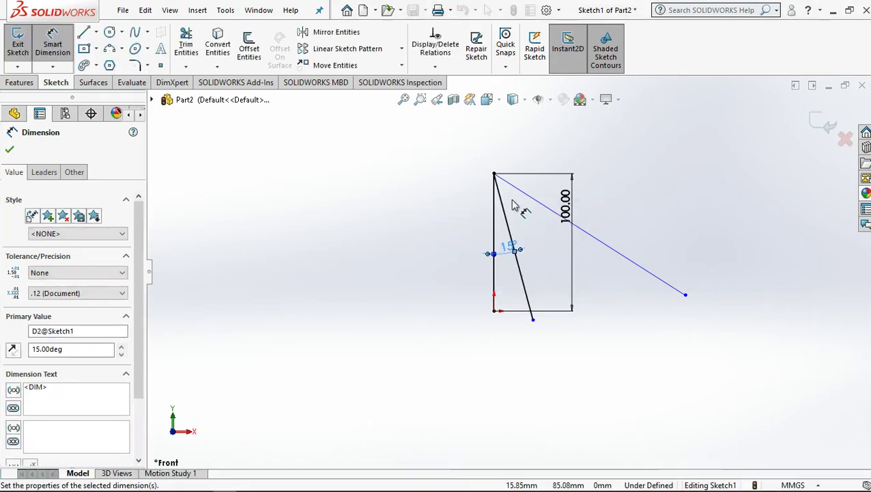
# - Add a length dimension to the slanted line, then delete the unwanted 106.57 dimension
pyautogui.click(506, 220)
pyautogui.click(508, 225)
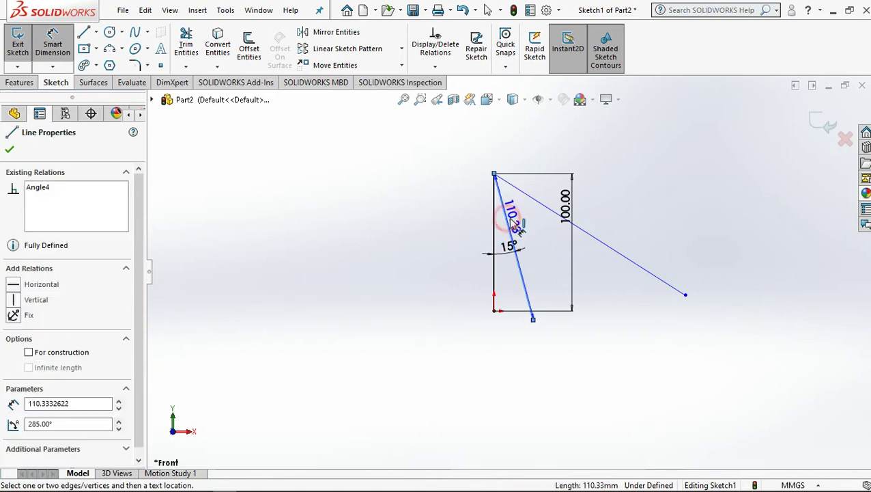
pyautogui.click(546, 208)
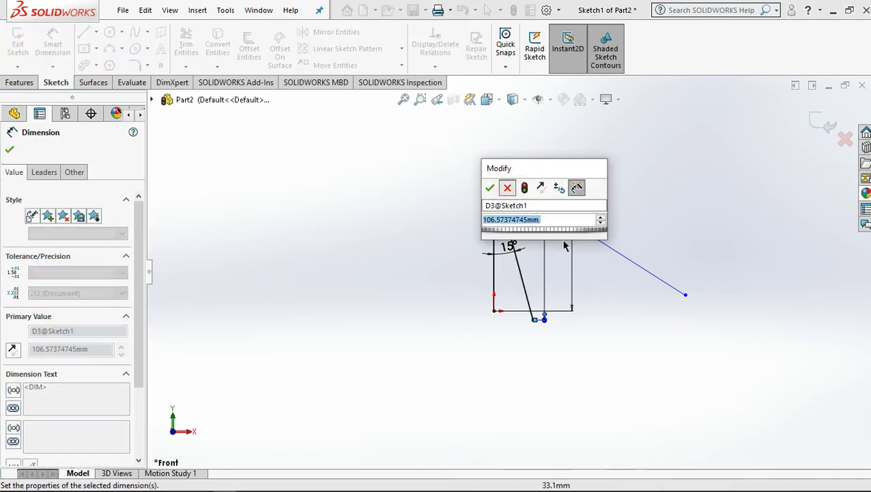
pyautogui.click(509, 187)
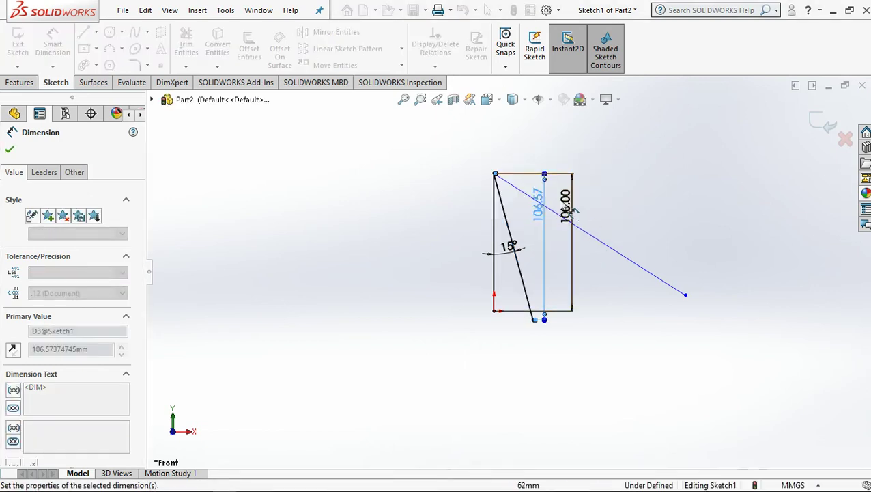
pyautogui.click(545, 236)
pyautogui.press('Delete')
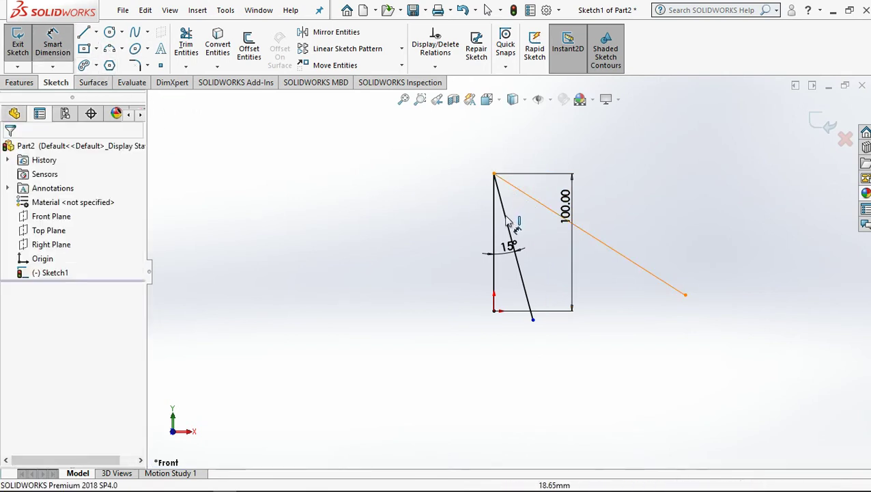
# - Set the angle between the long line and the slanted line to 30°
pyautogui.click(502, 180)
pyautogui.click(504, 205)
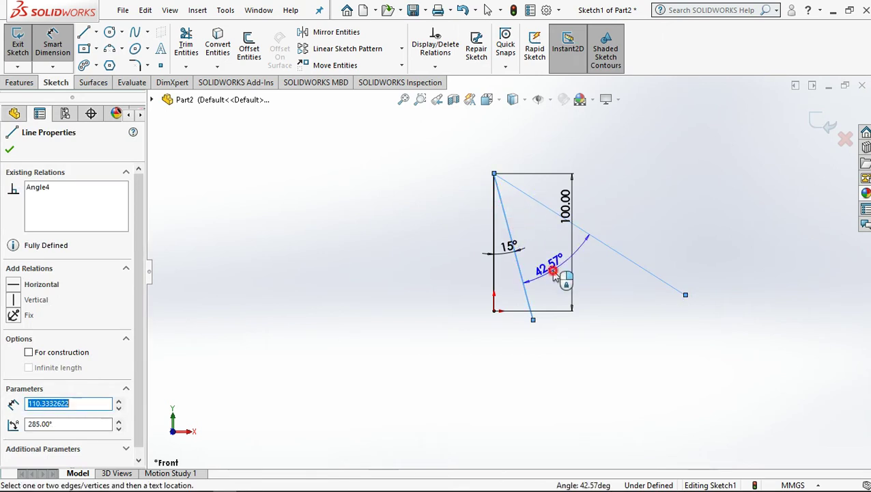
pyautogui.click(556, 276)
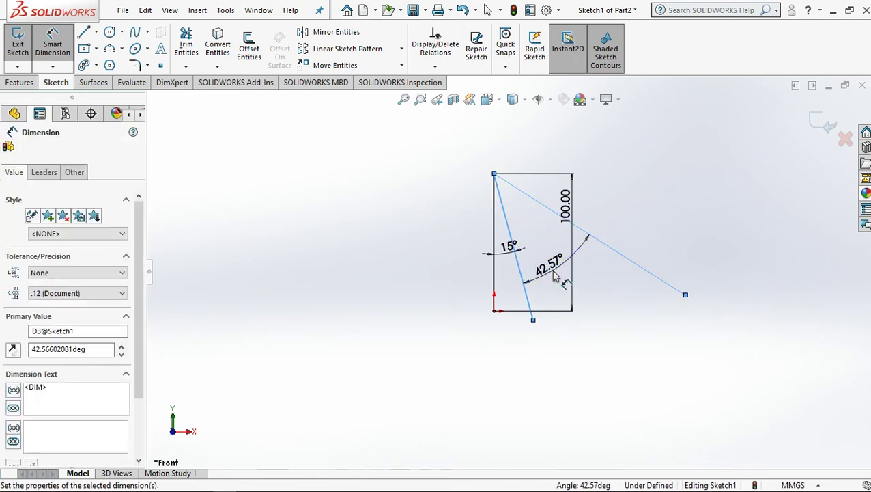
pyautogui.write('30')
pyautogui.click(499, 255)
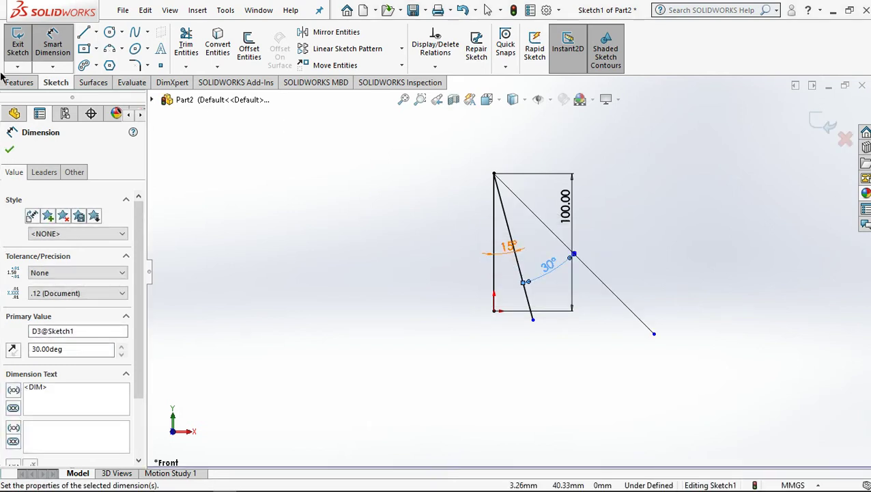
# - Draw a circle centred on the vertical line's top, its 100 mm radius reaching the origin
pyautogui.click(110, 34)
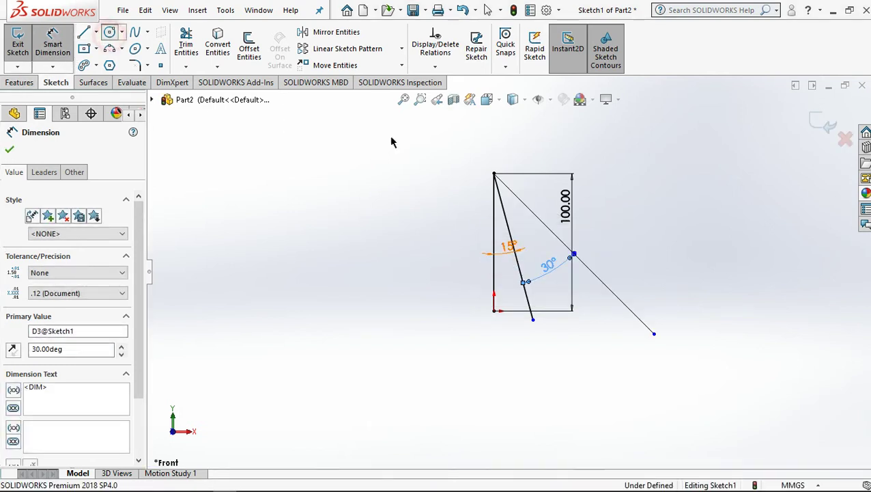
pyautogui.click(494, 173)
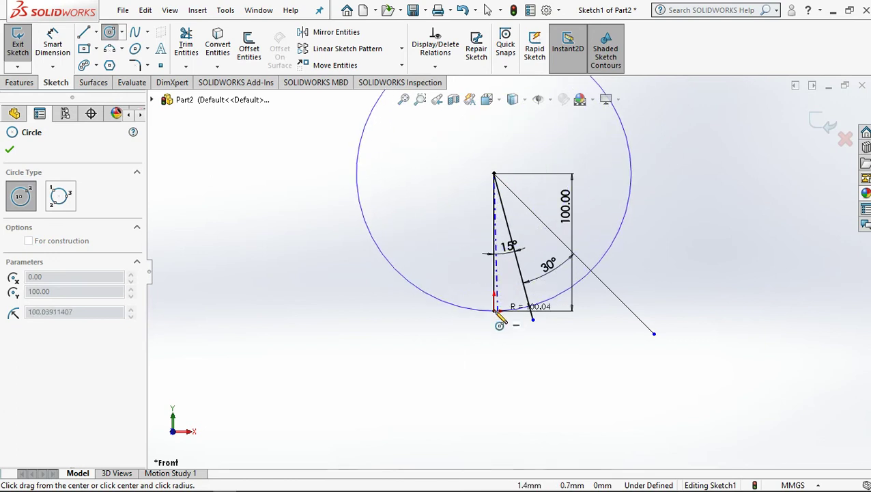
pyautogui.click(494, 311)
pyautogui.scroll(3, 519, 225)
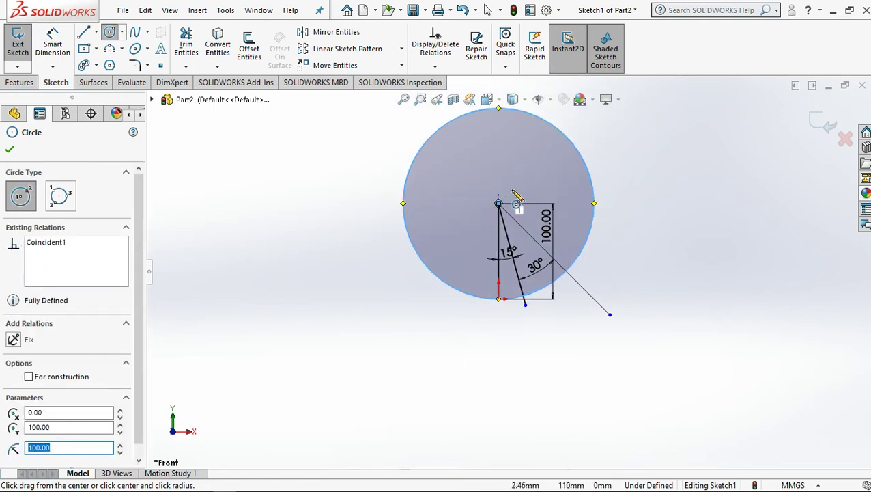
pyautogui.moveTo(514, 176)
pyautogui.keyDown('ctrl'); pyautogui.mouseDown(button='middle')
pyautogui.moveTo(497, 263)
pyautogui.moveTo(494, 245)
pyautogui.mouseUp(button='middle'); pyautogui.keyUp('ctrl')
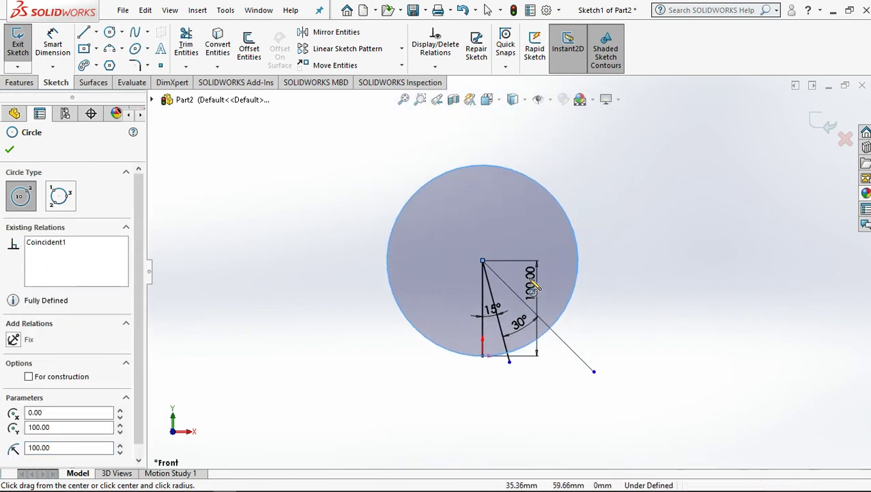
pyautogui.scroll(-1, 555, 269)
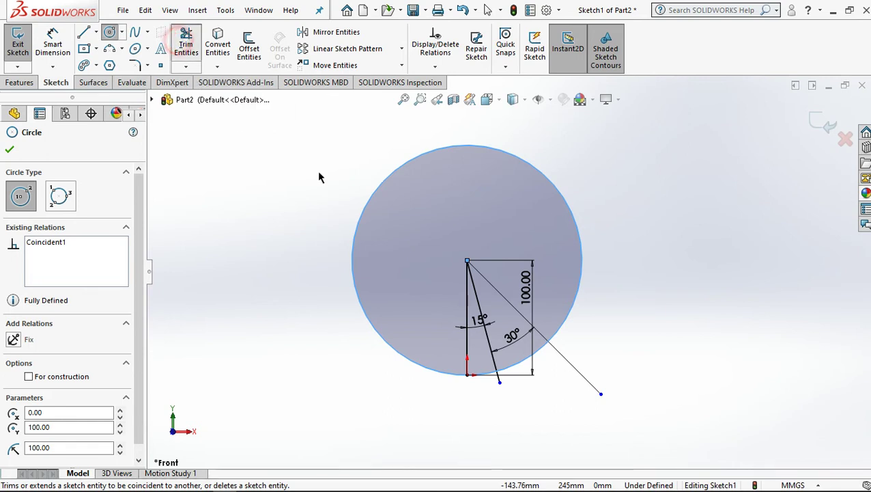
# - Power-trim the line ends that poke past the circle
pyautogui.click(186, 66)
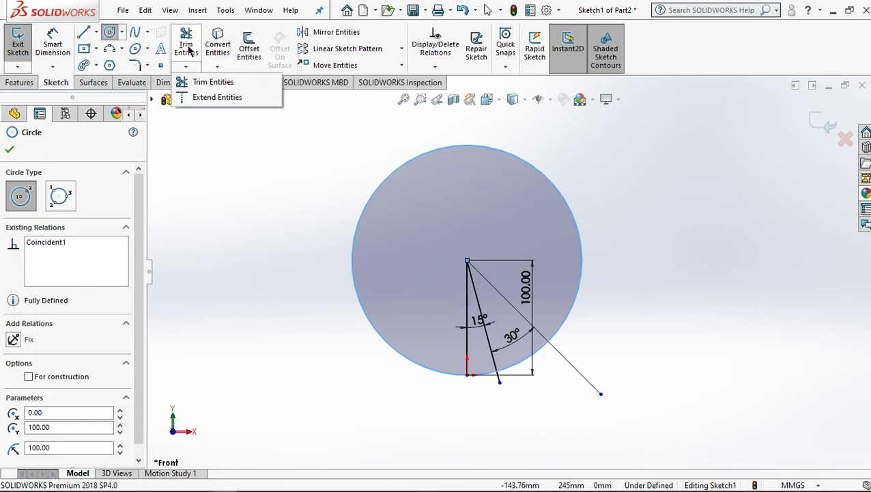
pyautogui.click(205, 81)
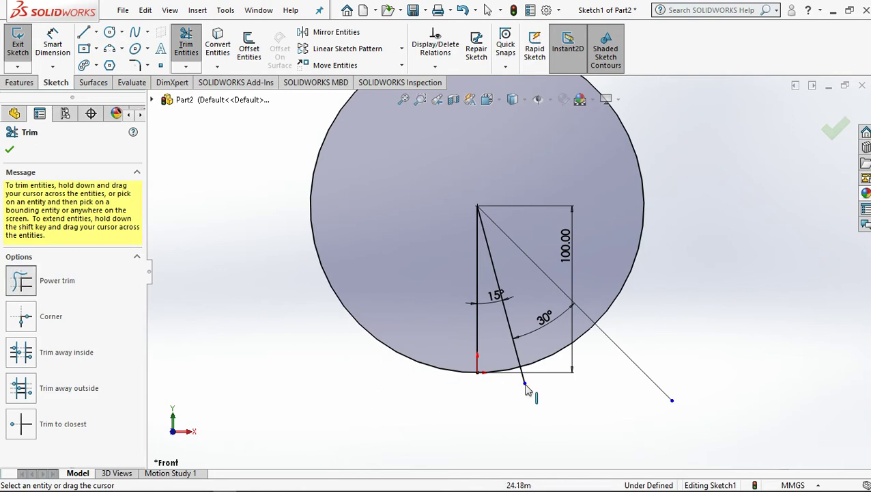
pyautogui.scroll(-1, 521, 384)
pyautogui.moveTo(479, 384); pyautogui.dragTo(517, 373)
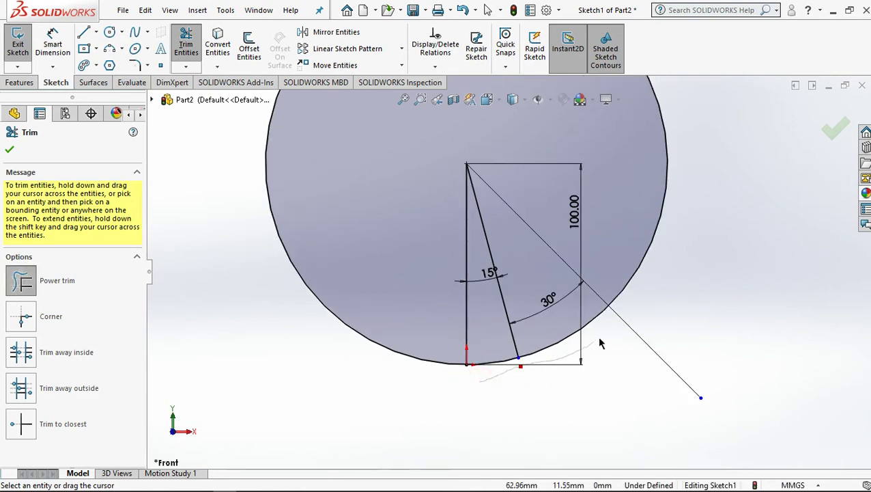
pyautogui.moveTo(646, 311); pyautogui.dragTo(584, 346)
pyautogui.press('f')
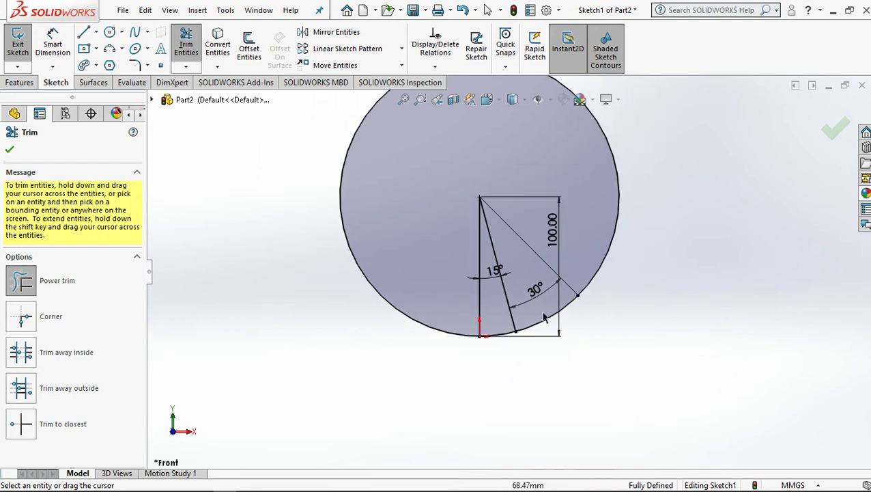
pyautogui.click(13, 148)
# - Trim away the circle's large upper arc, leaving the wedge's arc bottom
pyautogui.scroll(-1, 484, 218)
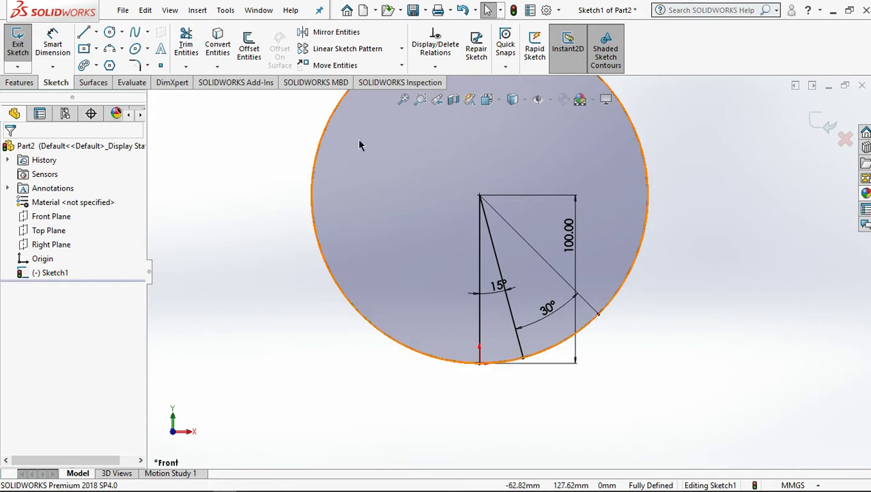
pyautogui.click(186, 45)
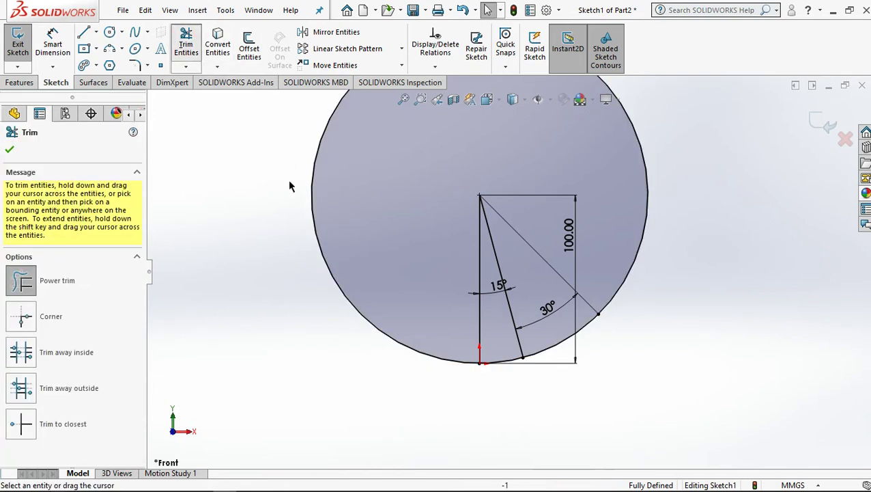
pyautogui.moveTo(310, 191); pyautogui.dragTo(327, 199)
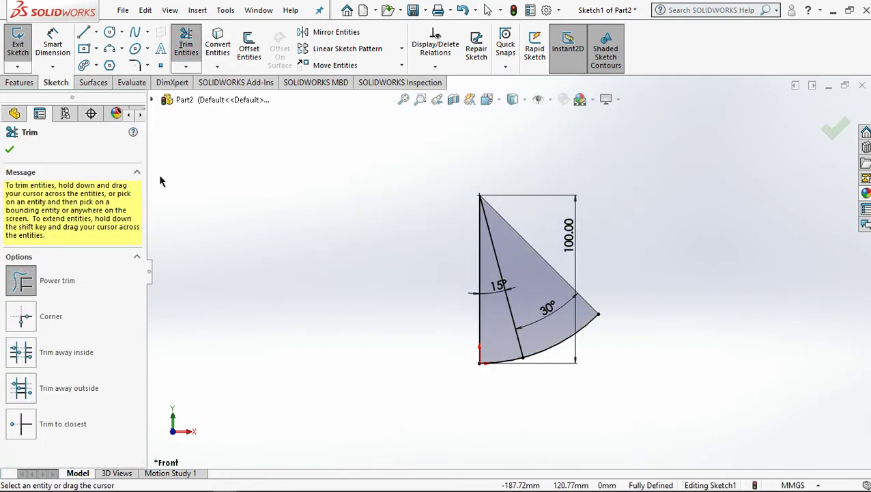
pyautogui.scroll(-2, 548, 307)
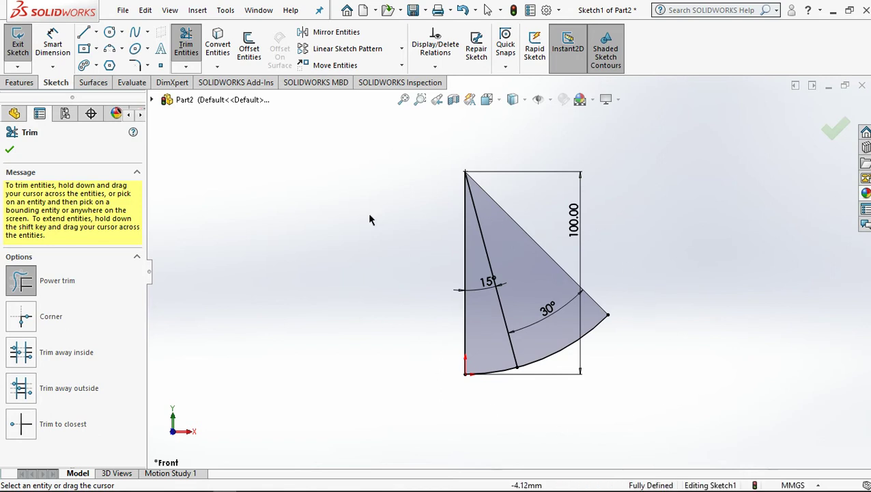
pyautogui.click(11, 149)
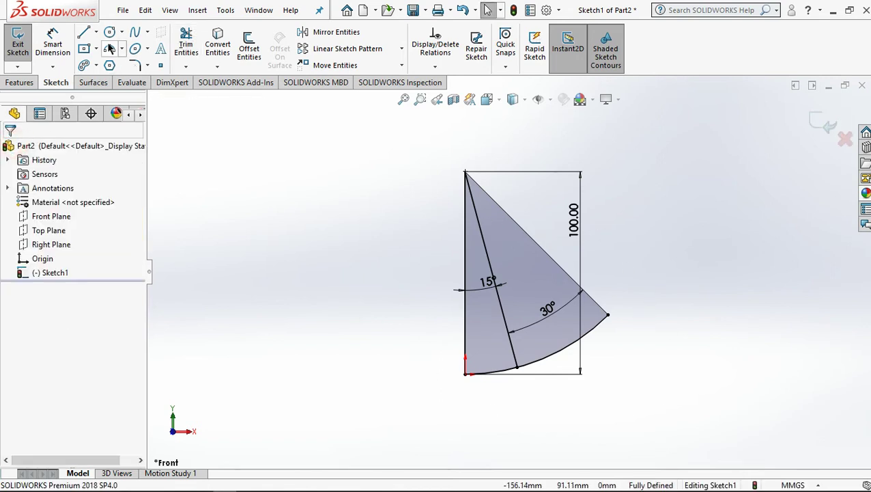
# - Draw a 3 point arc slot along the wedge's arc, from the 15° line to its far end
pyautogui.click(97, 65)
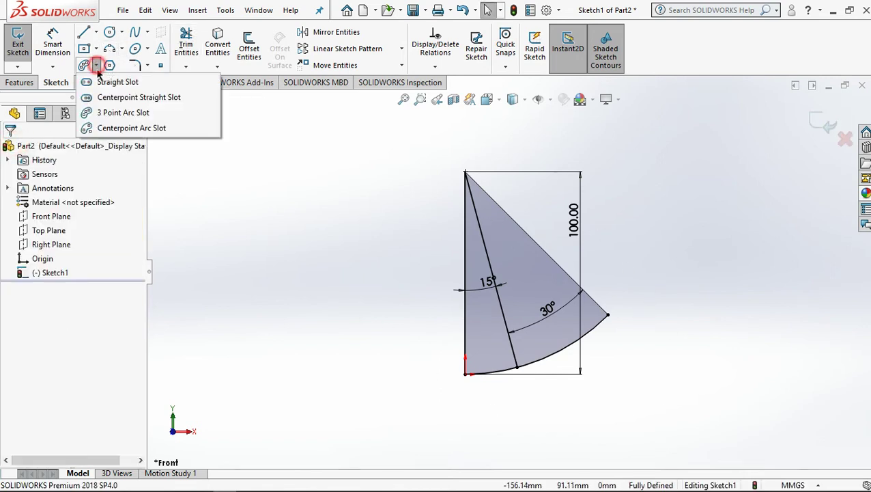
pyautogui.click(111, 112)
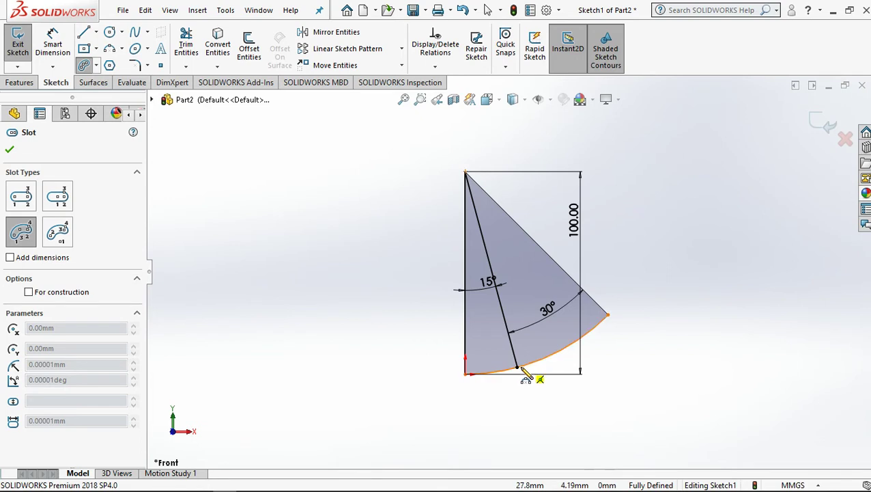
pyautogui.click(519, 368)
pyautogui.click(610, 314)
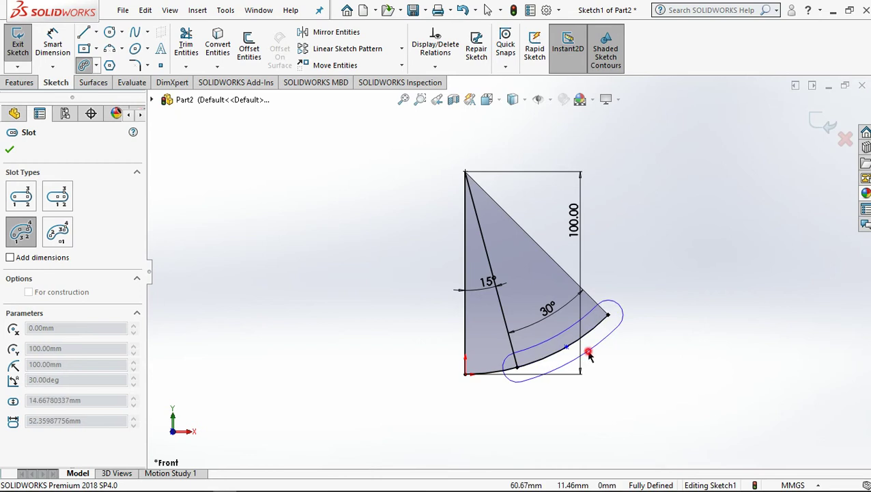
pyautogui.click(586, 355)
pyautogui.scroll(-2, 637, 344)
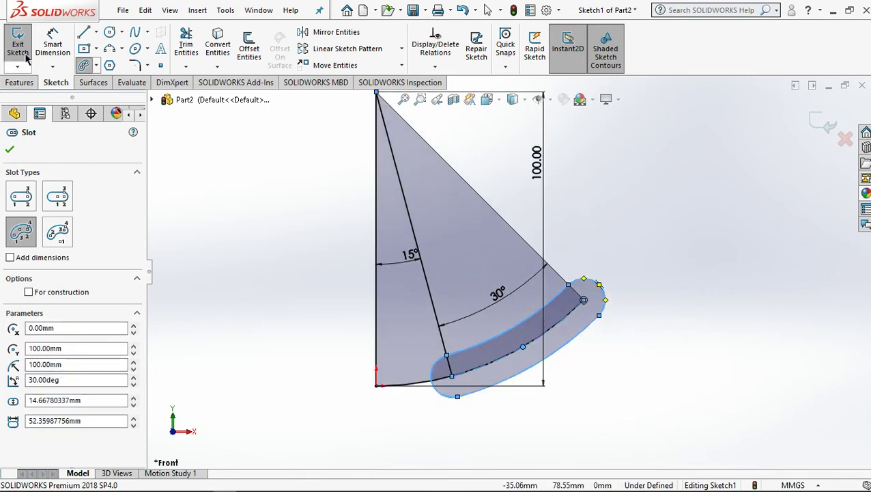
# - Dimension the slot width between its two edges to 15.80 mm
pyautogui.click(53, 42)
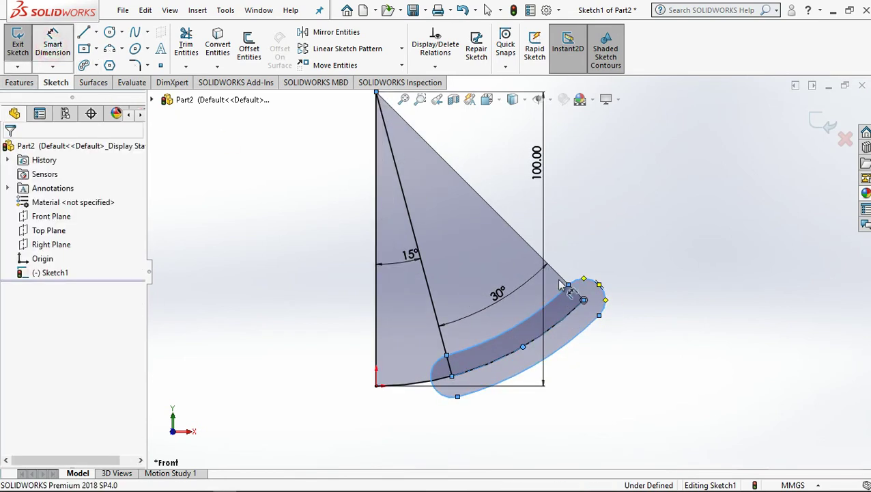
pyautogui.click(569, 313)
pyautogui.click(623, 301)
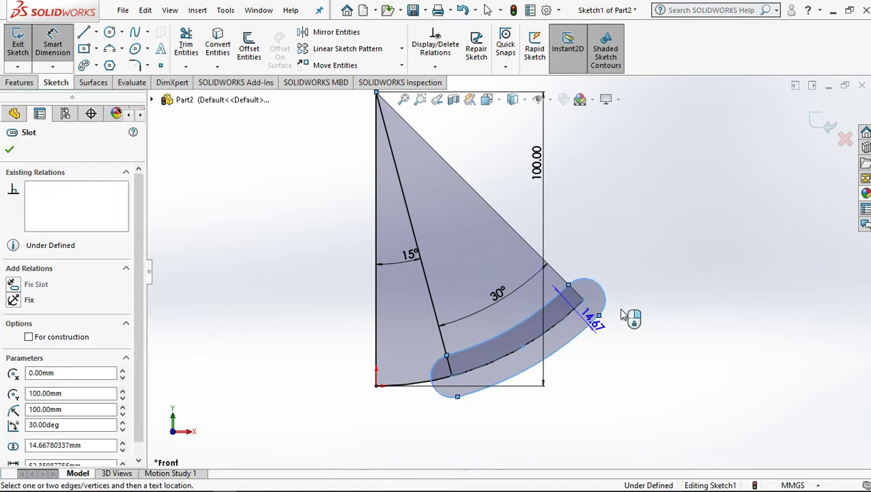
pyautogui.rightClick(610, 367)
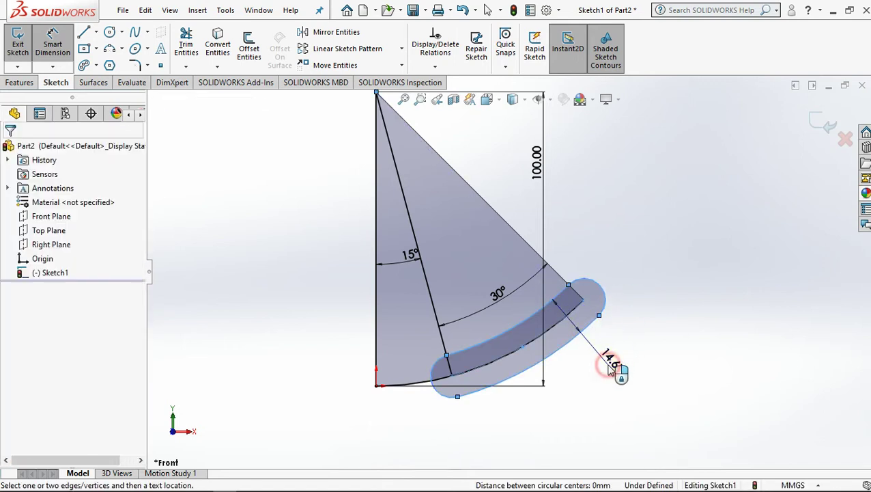
pyautogui.click(612, 369)
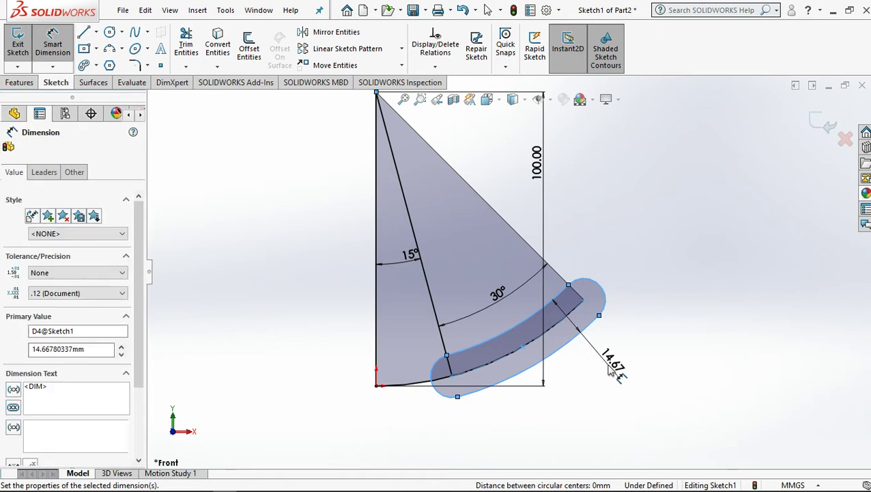
pyautogui.write('15.')
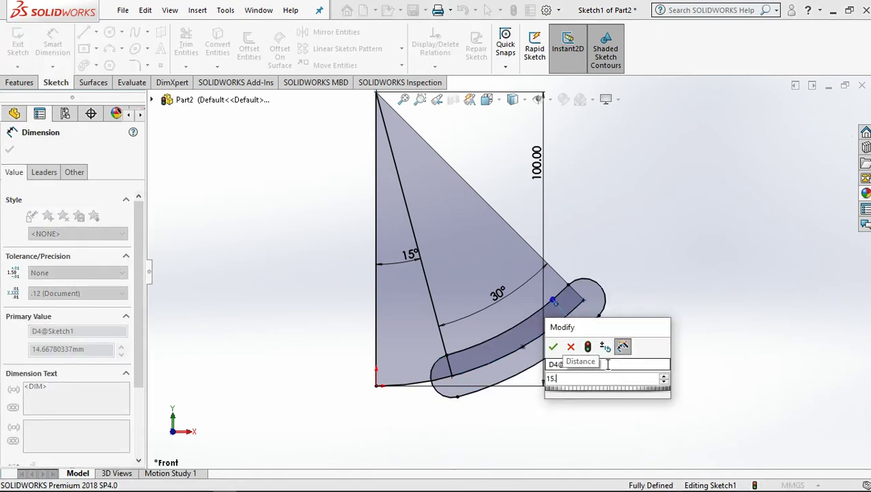
pyautogui.write('0')
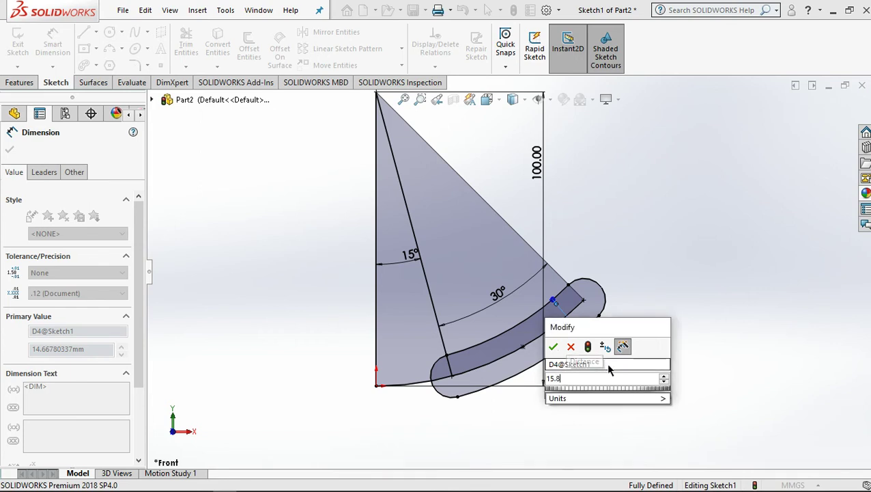
pyautogui.click(553, 346)
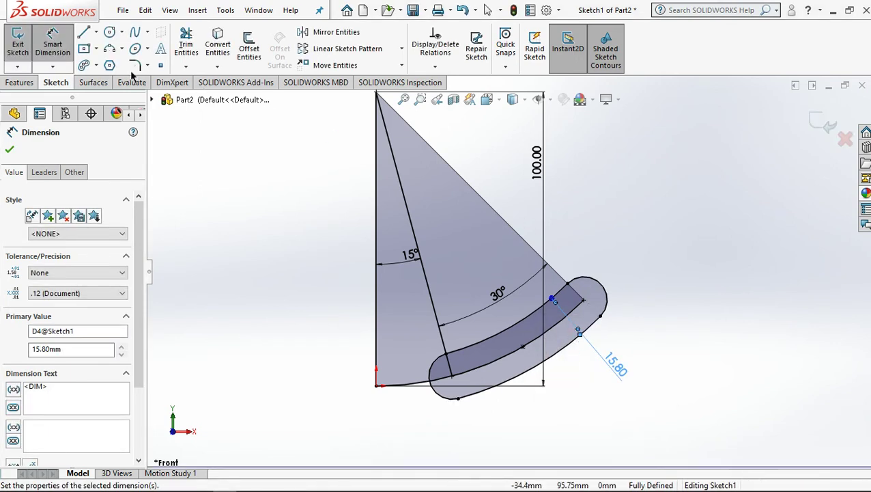
# - Draw a larger 3 point arc slot enclosing the first one along the same arc
pyautogui.click(97, 65)
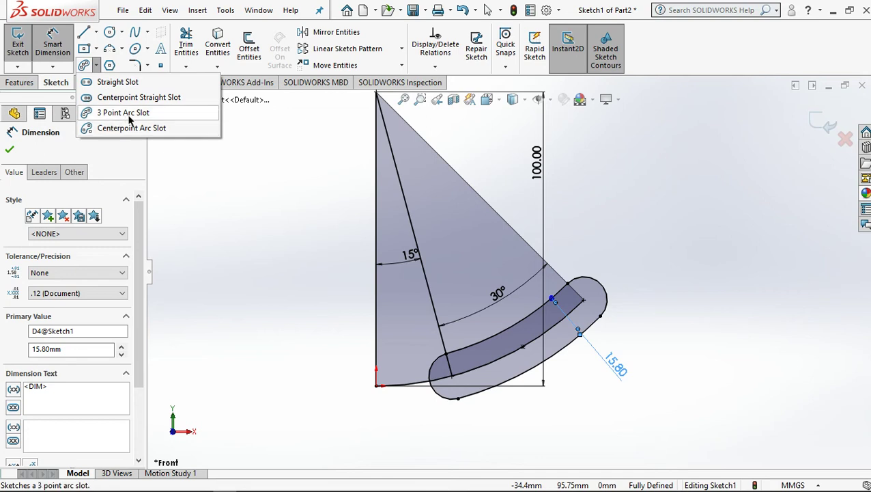
pyautogui.click(109, 112)
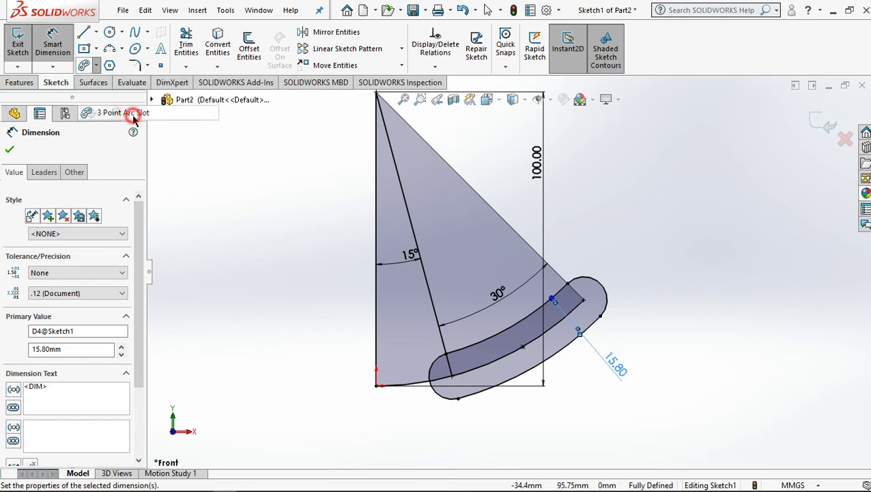
pyautogui.click(452, 376)
pyautogui.click(583, 299)
pyautogui.click(535, 342)
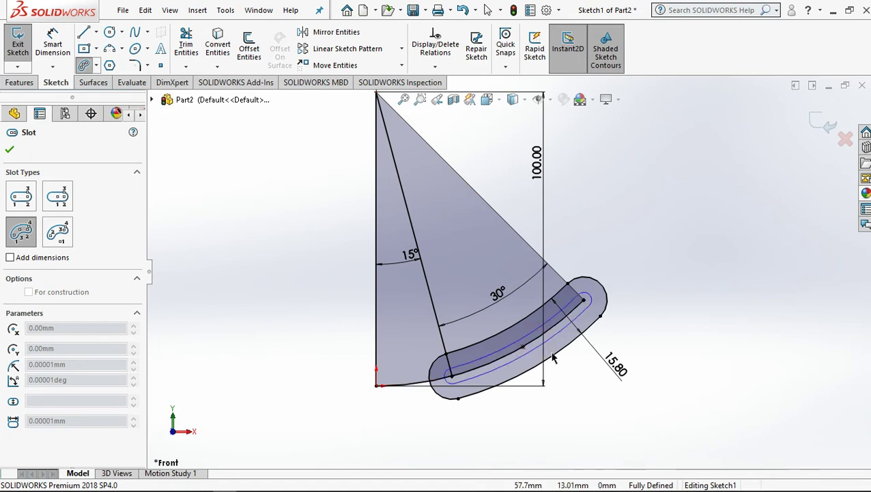
pyautogui.click(488, 305)
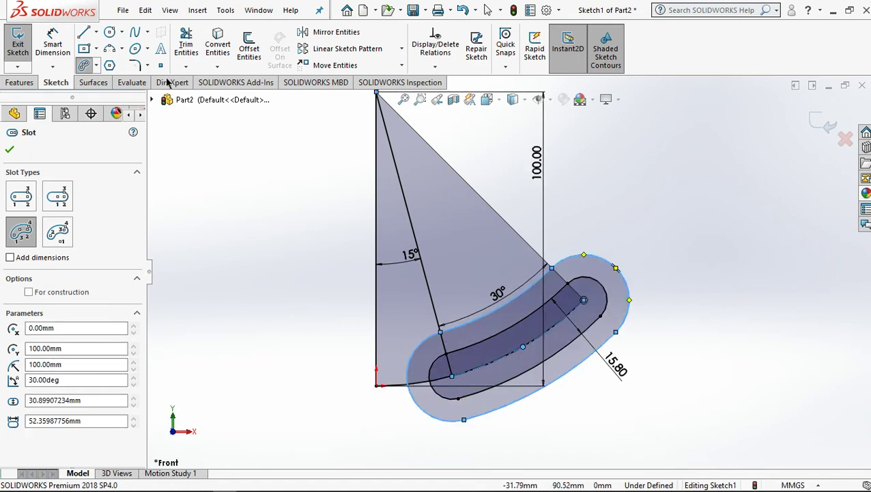
# - Set the outer slot's end arc radius to 15 mm
pyautogui.click(52, 42)
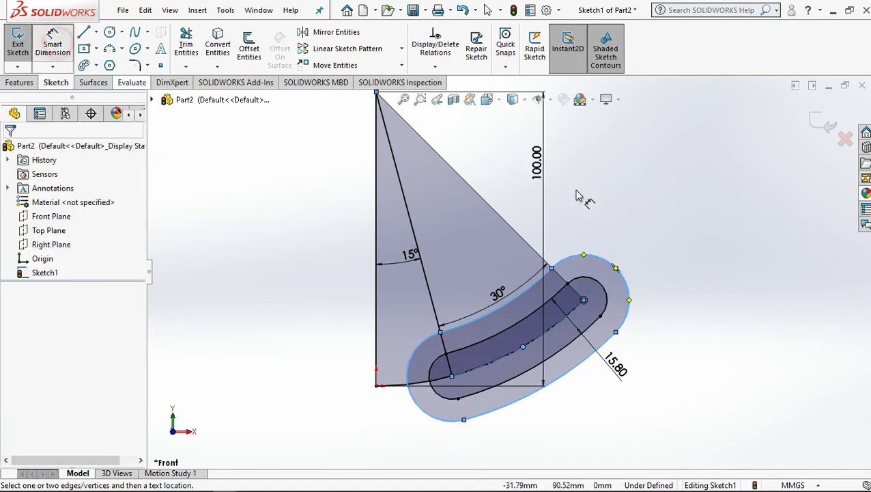
pyautogui.click(605, 266)
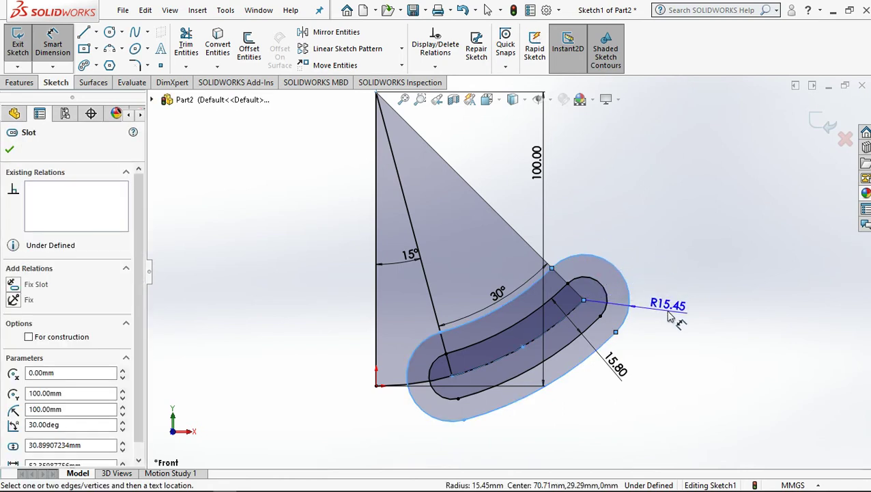
pyautogui.click(678, 308)
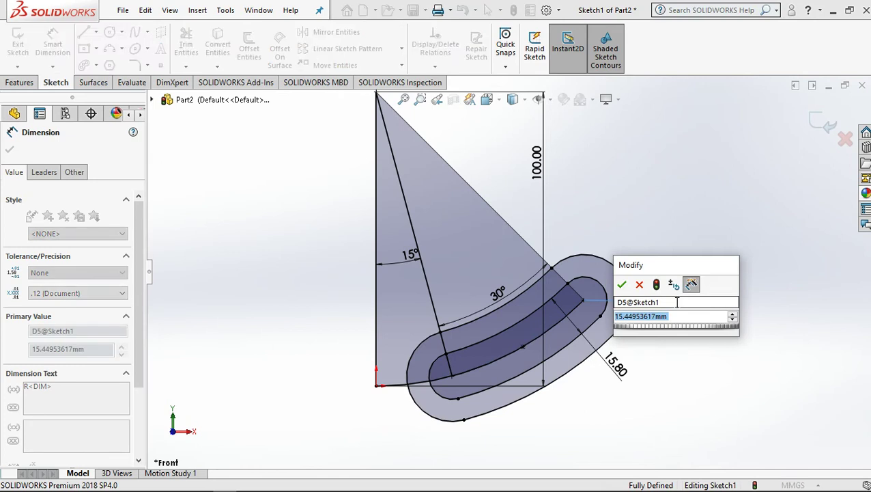
pyautogui.write('15')
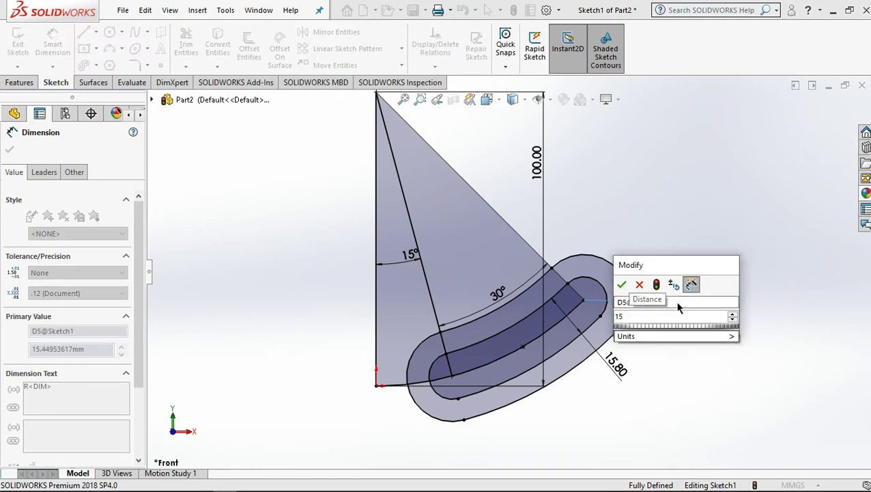
pyautogui.click(622, 284)
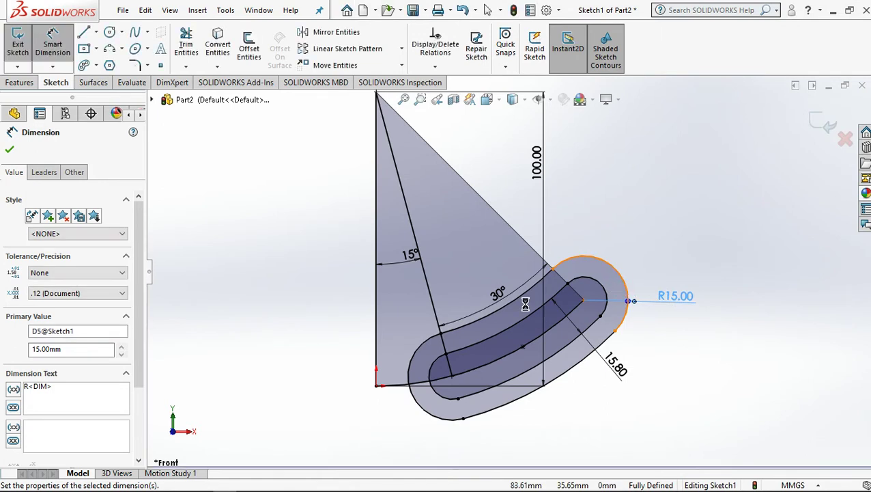
pyautogui.scroll(2, 511, 272)
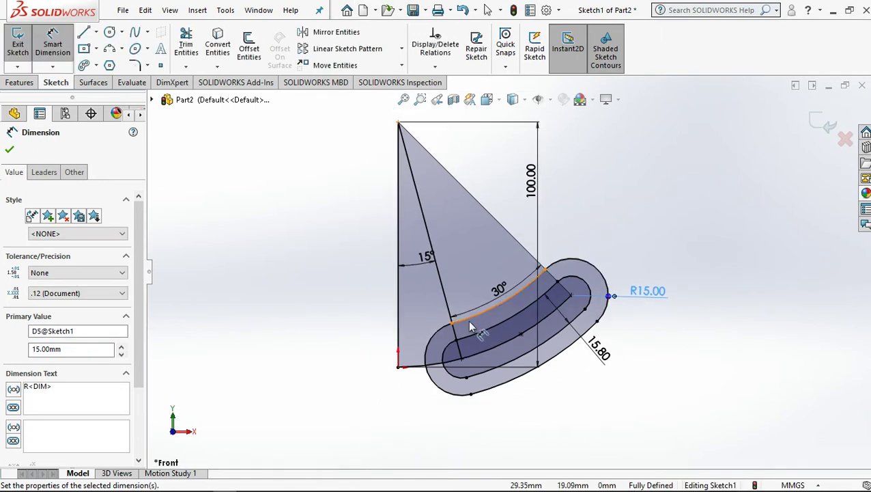
# - Draw a stepped horizontal-vertical-horizontal line chain left of the triangle's top corner
pyautogui.click(9, 150)
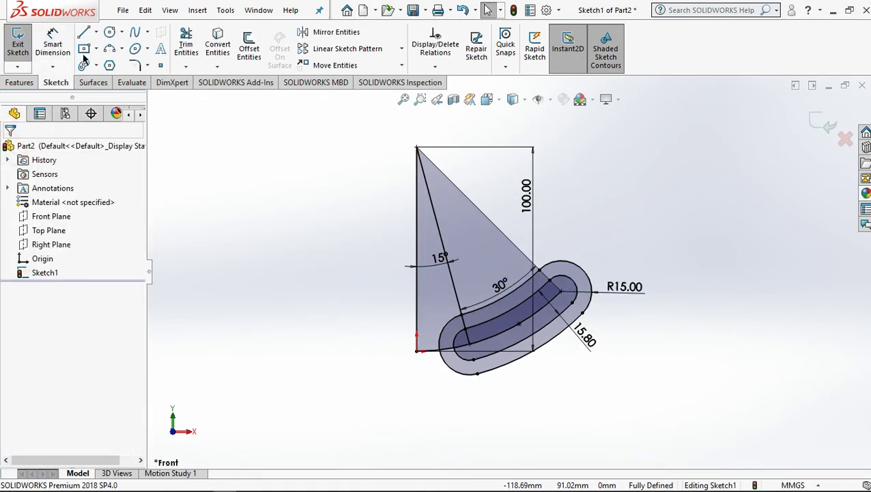
pyautogui.click(416, 148)
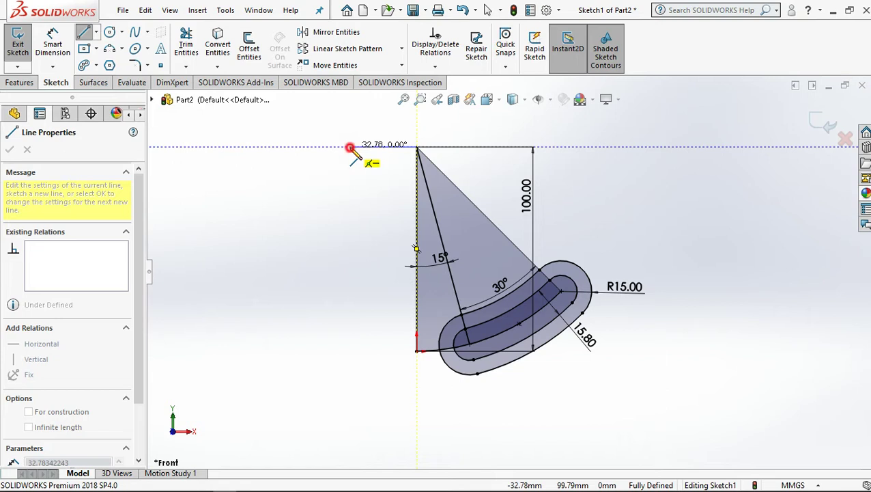
pyautogui.click(350, 148)
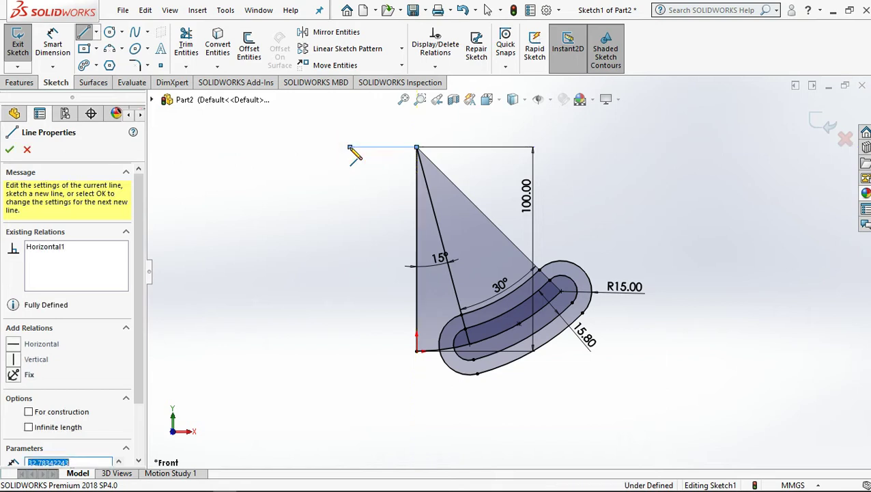
pyautogui.click(350, 265)
pyautogui.click(298, 266)
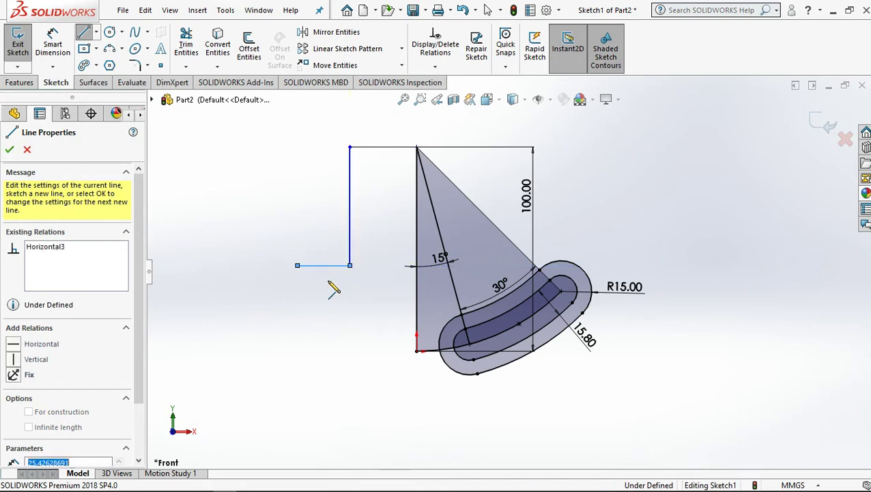
pyautogui.rightClick(329, 287)
pyautogui.click(369, 294)
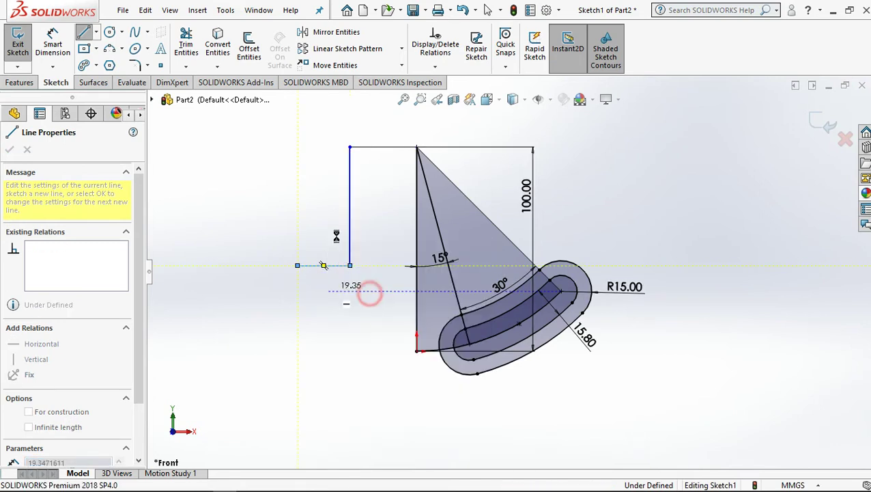
# - Dimension the stepped outline's top horizontal line to 30 mm
pyautogui.click(52, 43)
pyautogui.click(373, 147)
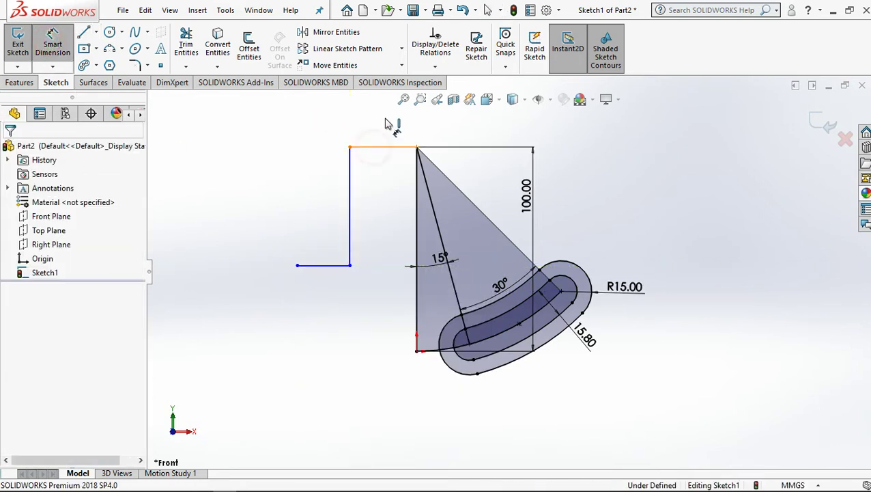
pyautogui.click(385, 127)
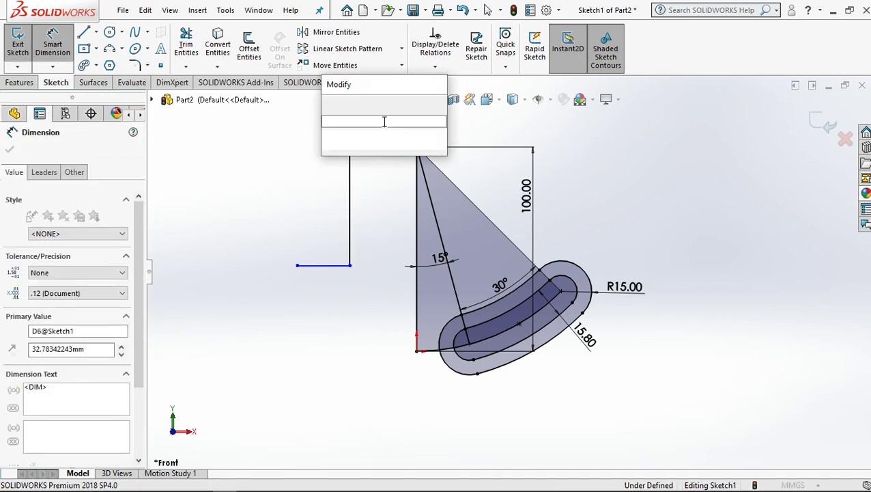
pyautogui.write('3')
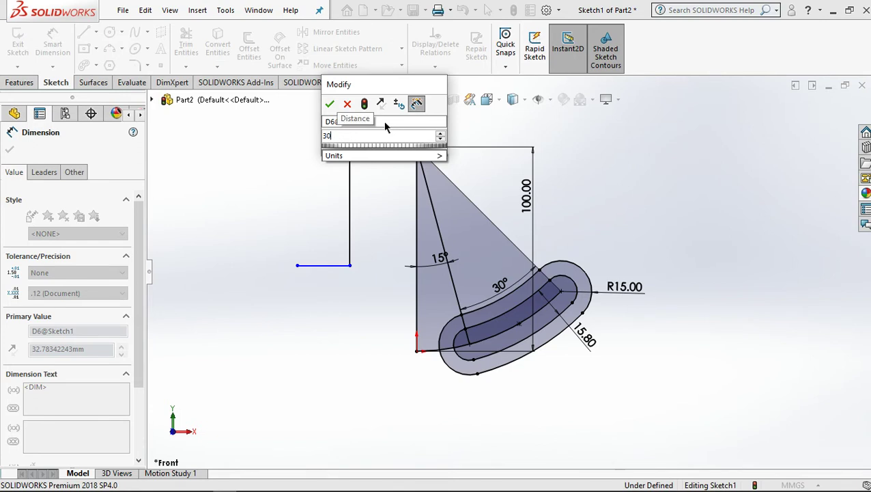
pyautogui.write('0')
pyautogui.click(329, 103)
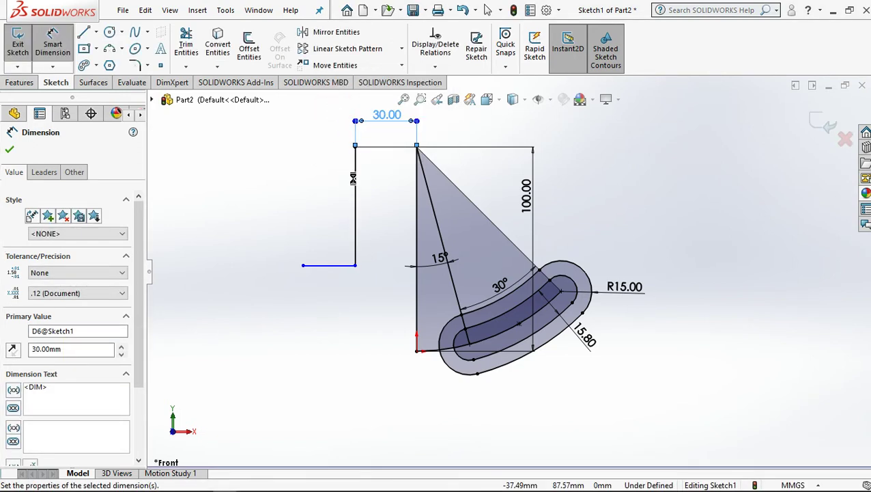
pyautogui.click(330, 185)
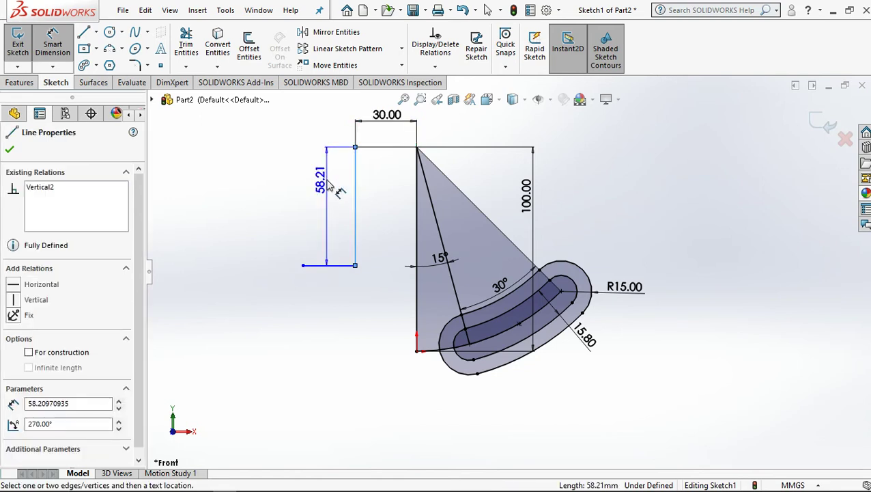
# - Dimension the vertical line to 70 mm and the lower horizontal line to 30 mm
pyautogui.click(328, 182)
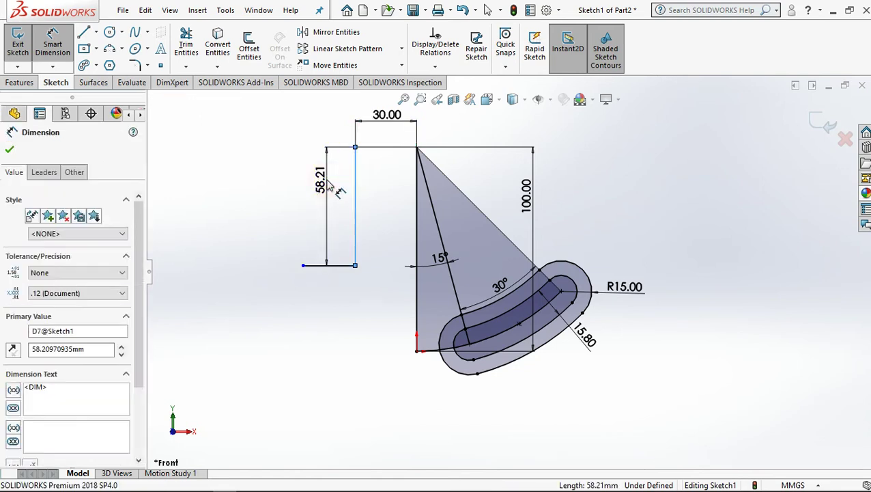
pyautogui.write('70')
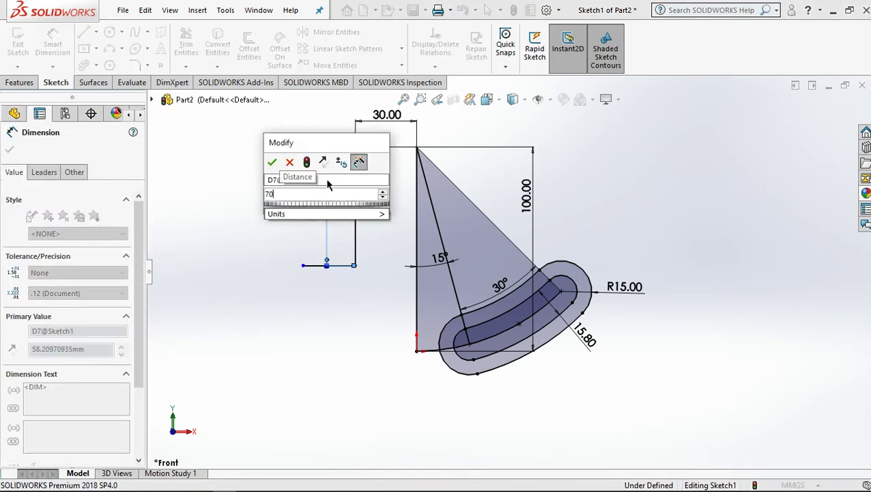
pyautogui.click(270, 161)
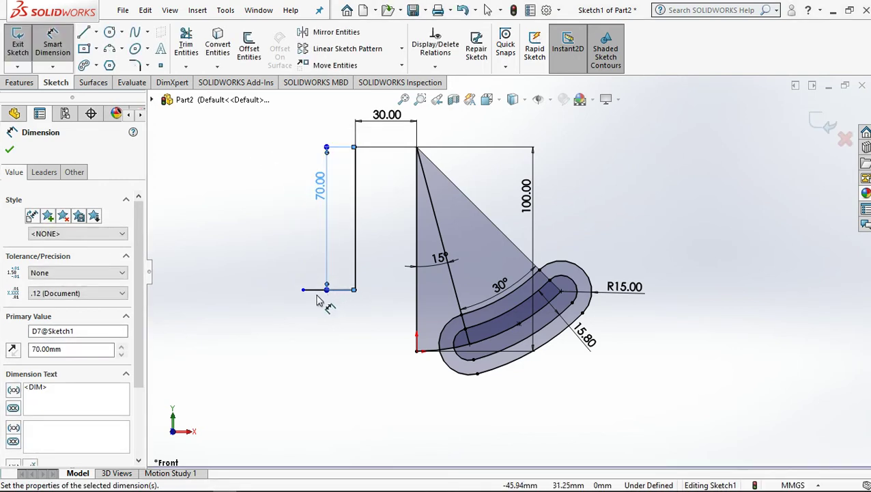
pyautogui.scroll(-1, 321, 293)
pyautogui.click(325, 268)
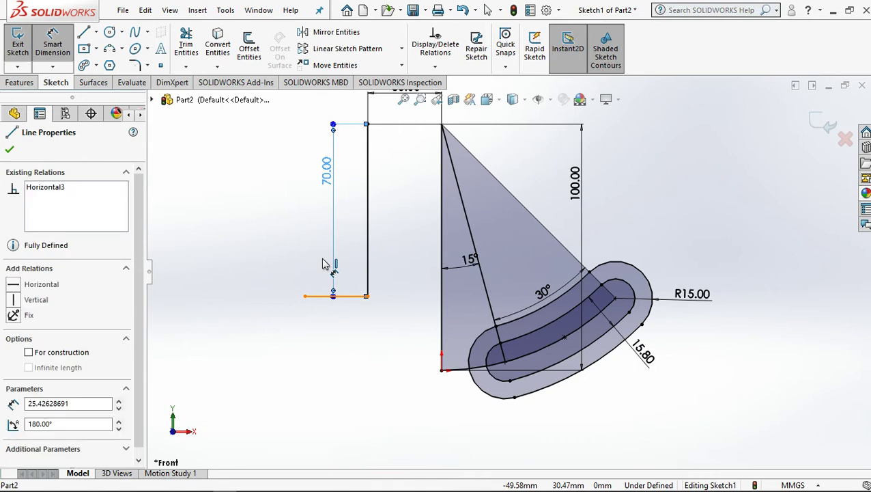
pyautogui.click(326, 266)
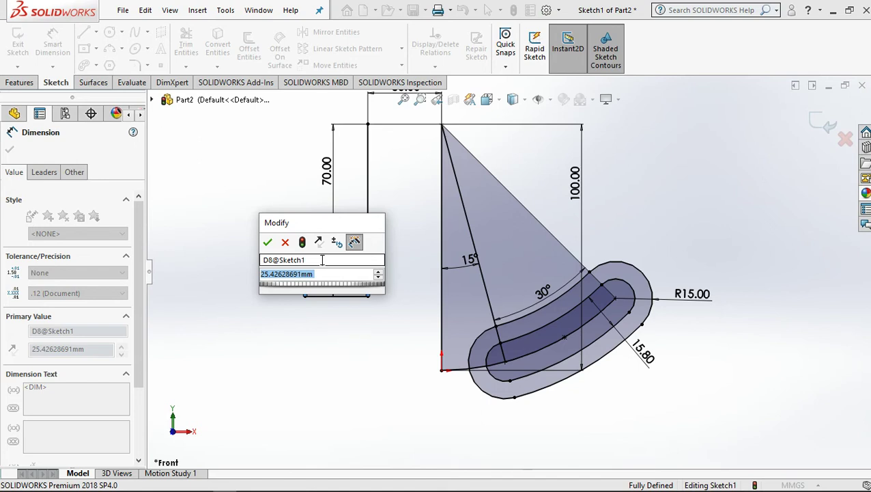
pyautogui.write('3')
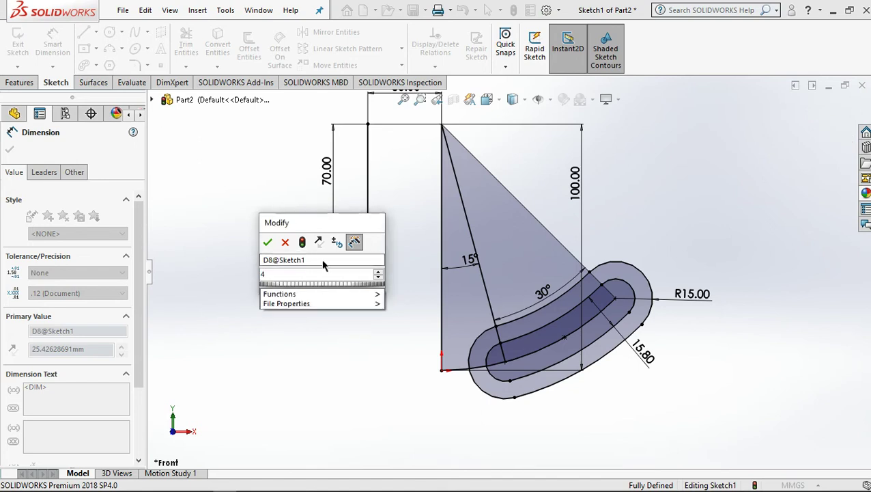
pyautogui.write('0')
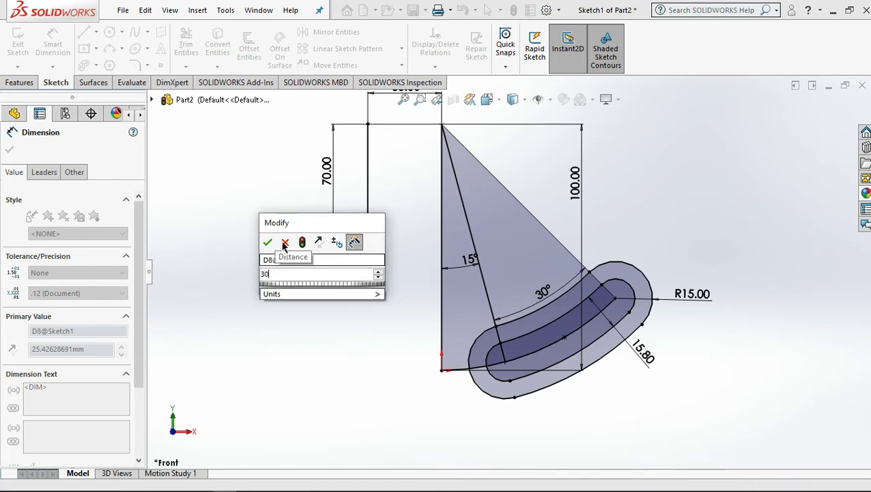
pyautogui.click(285, 243)
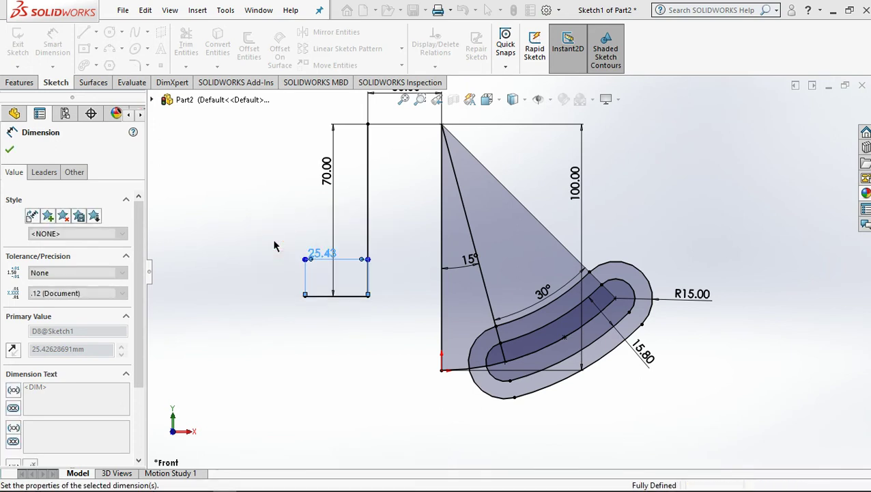
pyautogui.press('f')
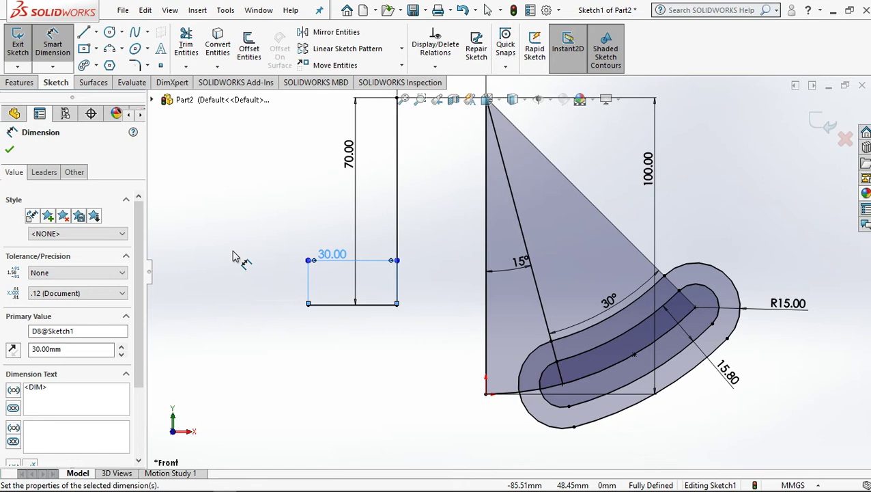
# - Place a sketch point 30 mm below the outline's lower corner
pyautogui.click(161, 65)
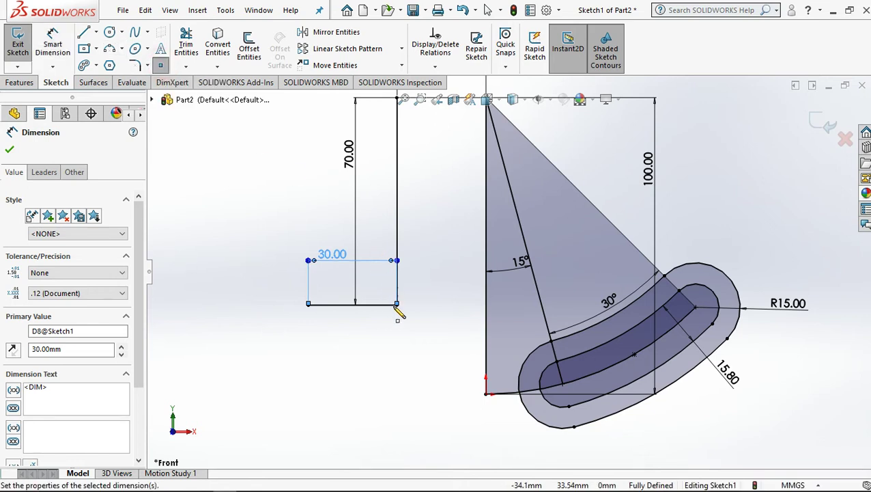
pyautogui.click(397, 353)
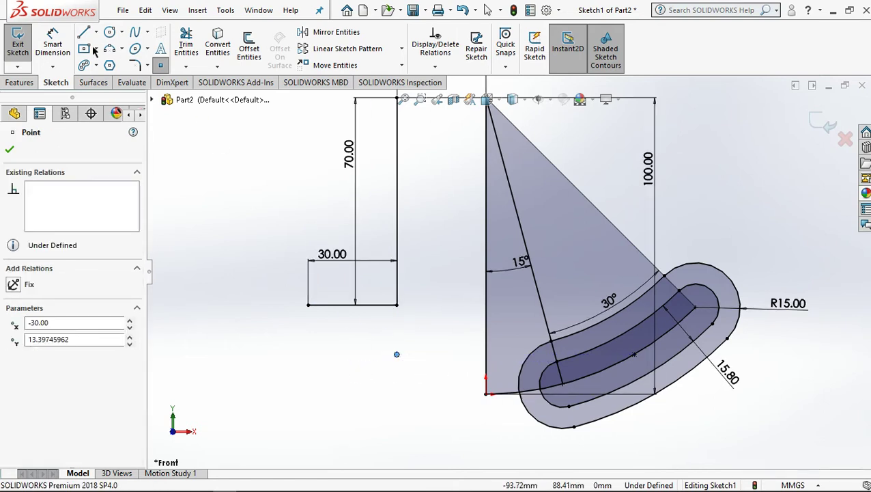
pyautogui.click(52, 41)
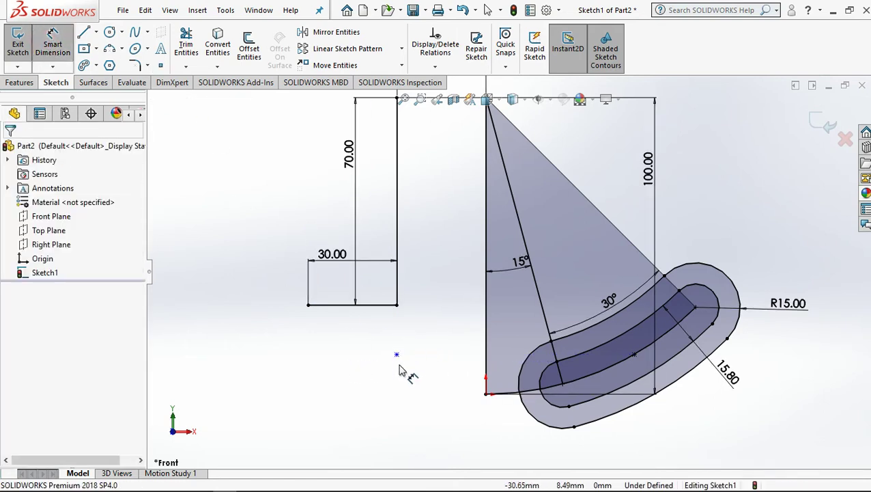
pyautogui.click(397, 304)
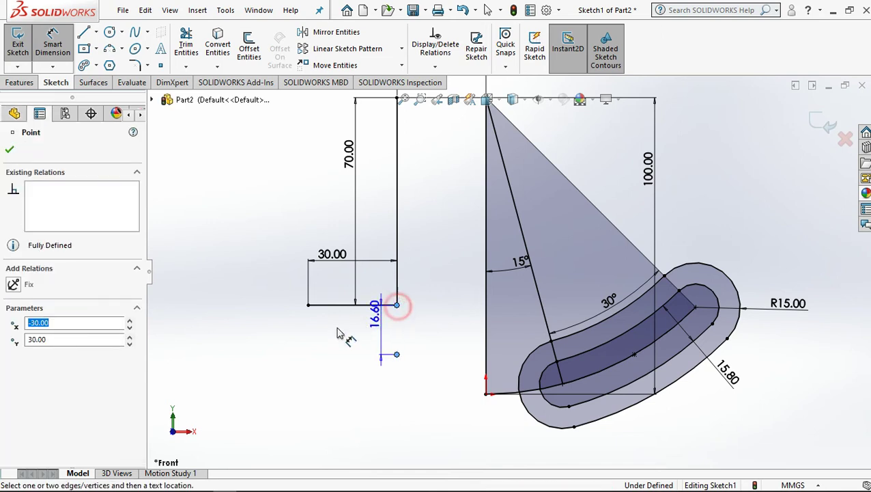
pyautogui.click(250, 332)
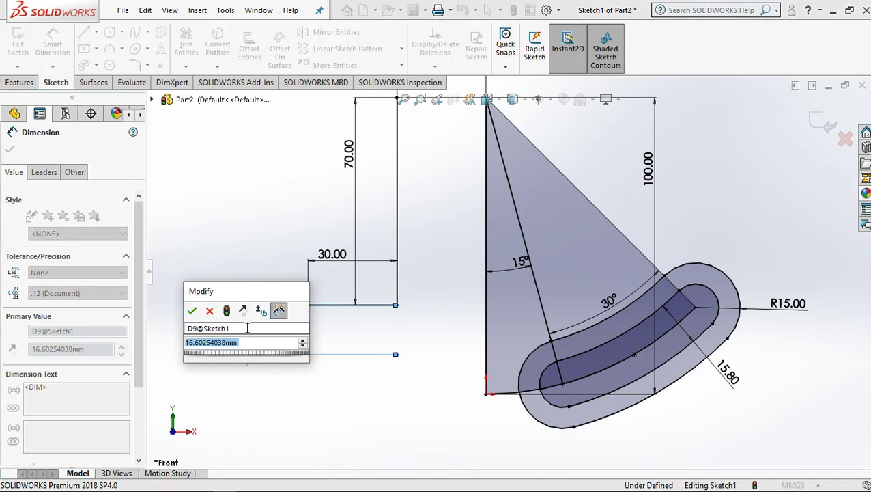
pyautogui.write('30')
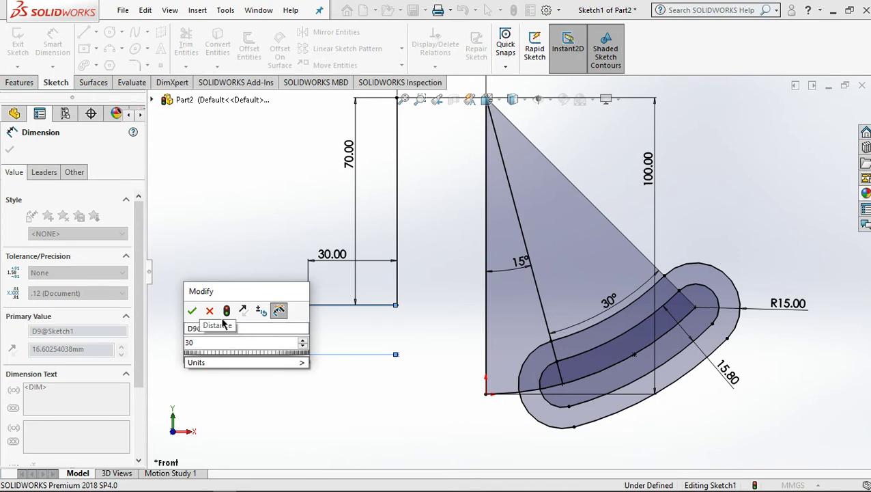
pyautogui.click(191, 311)
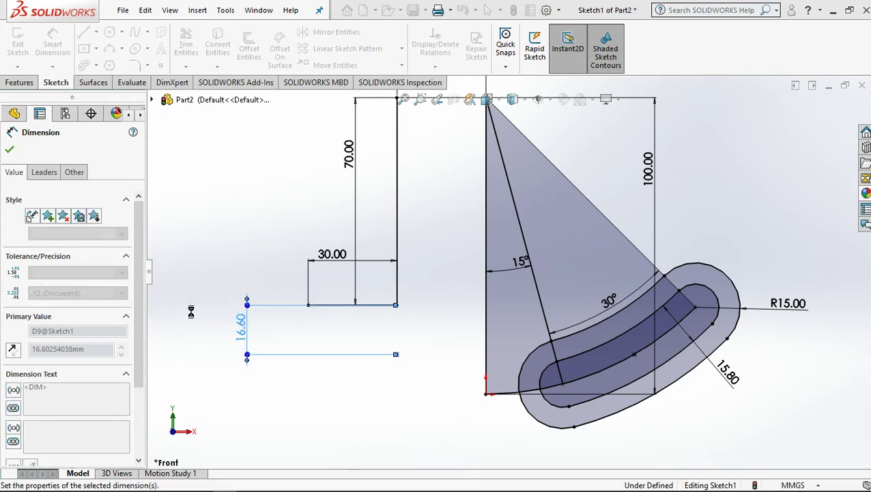
pyautogui.click(11, 152)
pyautogui.press('f')
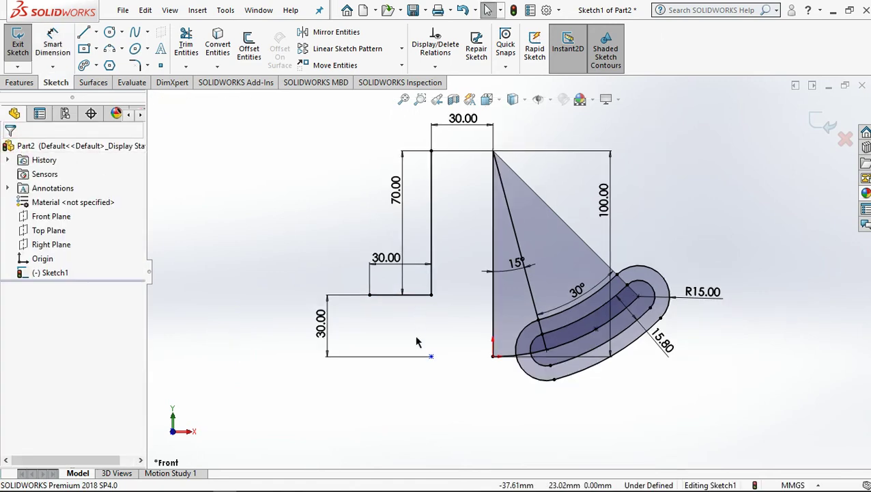
pyautogui.scroll(-2, 424, 381)
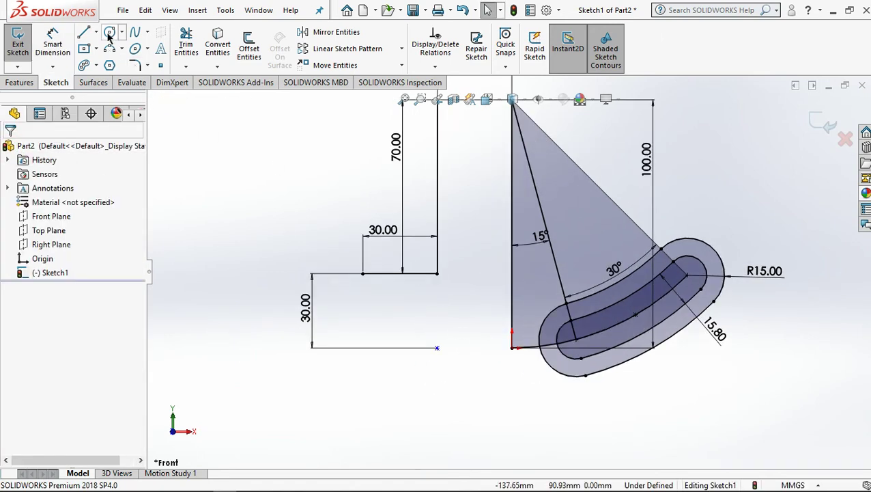
pyautogui.click(109, 32)
# - Draw a radius-30 circle on the lower line's end and a 30 mm line leftward from its bottom
pyautogui.click(438, 347)
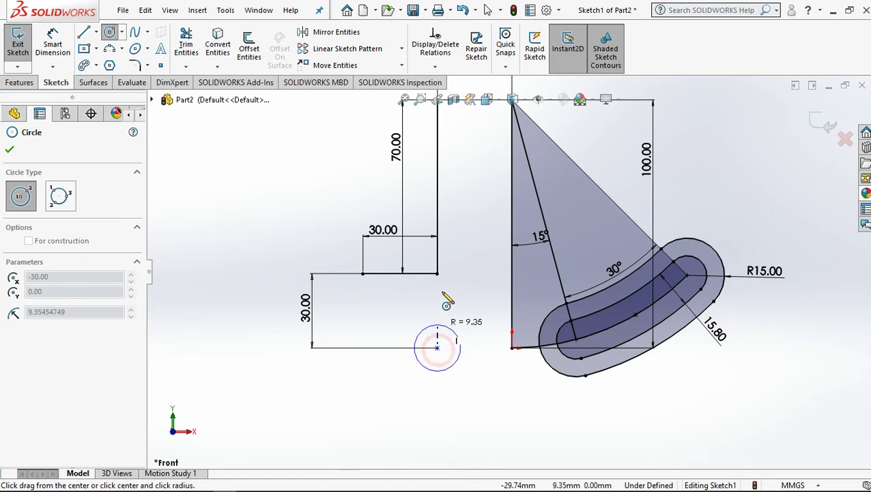
pyautogui.click(438, 274)
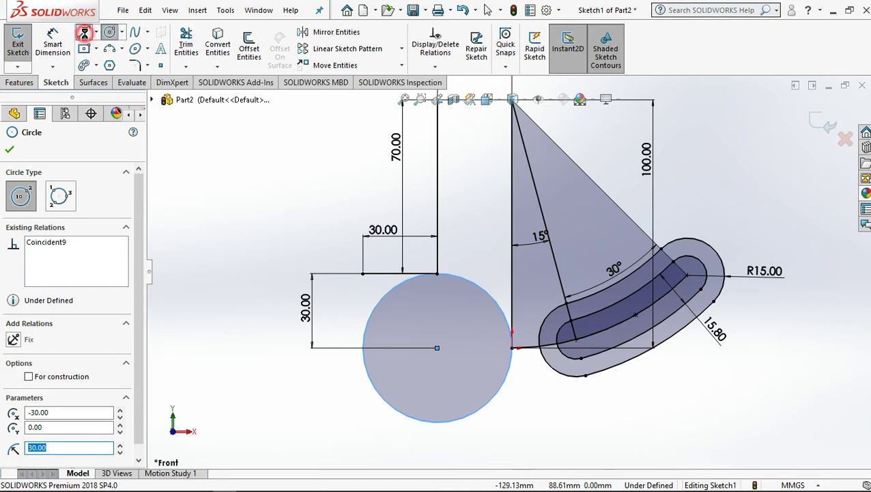
pyautogui.click(84, 33)
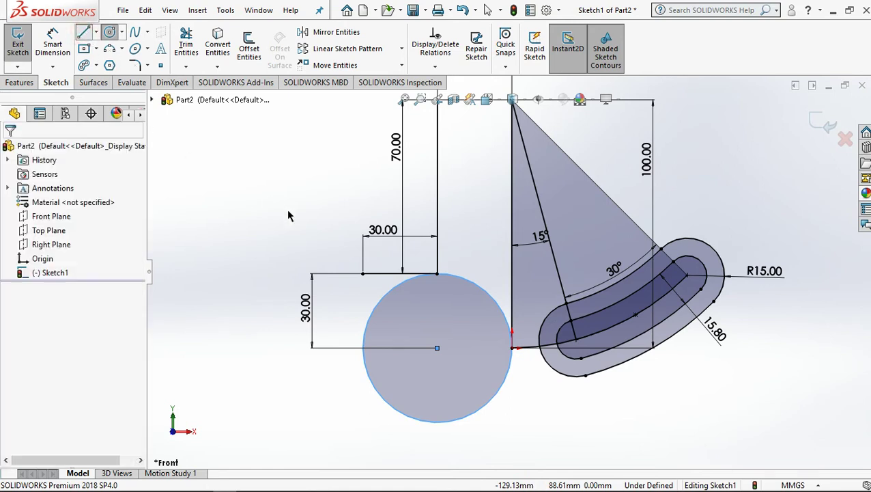
pyautogui.click(437, 422)
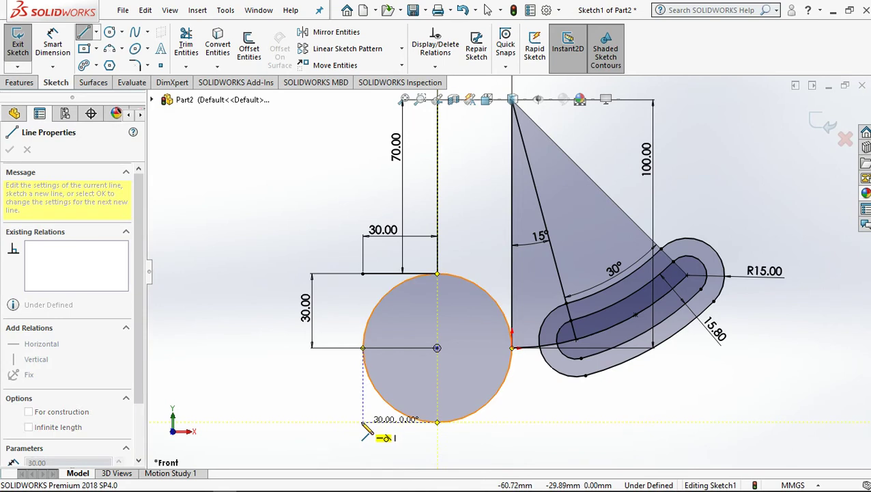
pyautogui.click(362, 423)
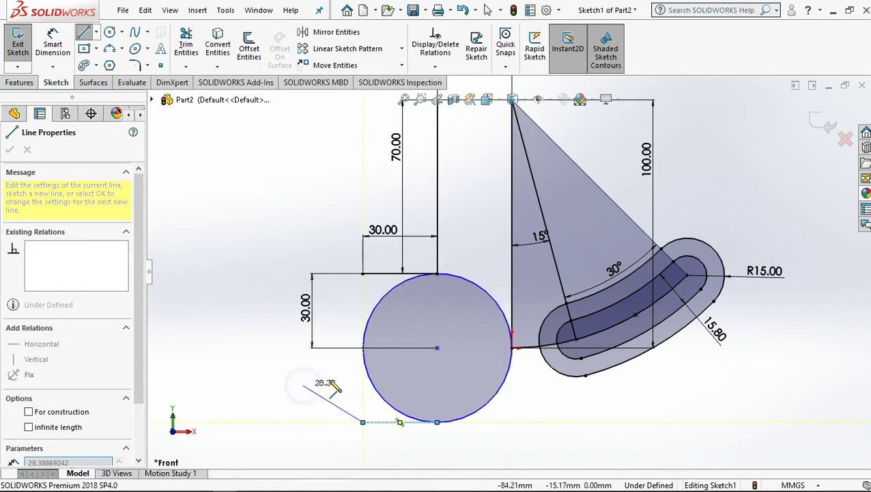
pyautogui.rightClick(308, 317)
pyautogui.click(336, 325)
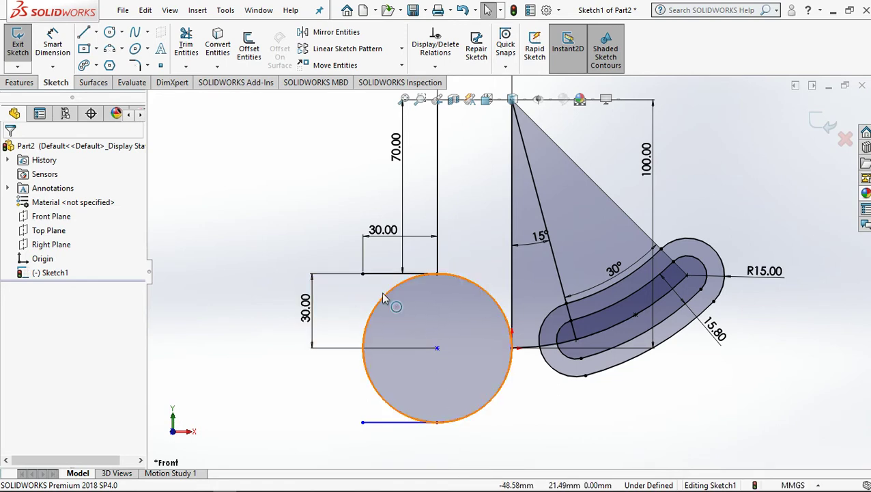
pyautogui.click(186, 43)
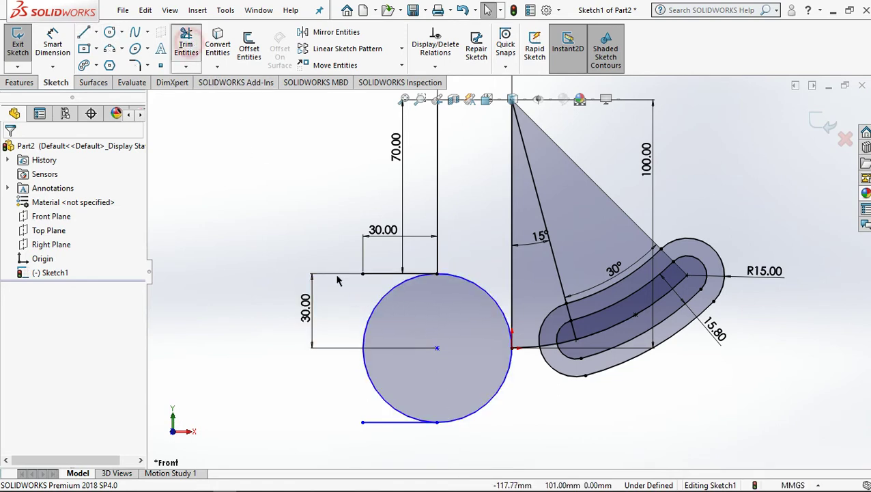
# - Power-trim away the circle's left arc, leaving a U-shaped clamp outline
pyautogui.moveTo(395, 305); pyautogui.dragTo(366, 305)
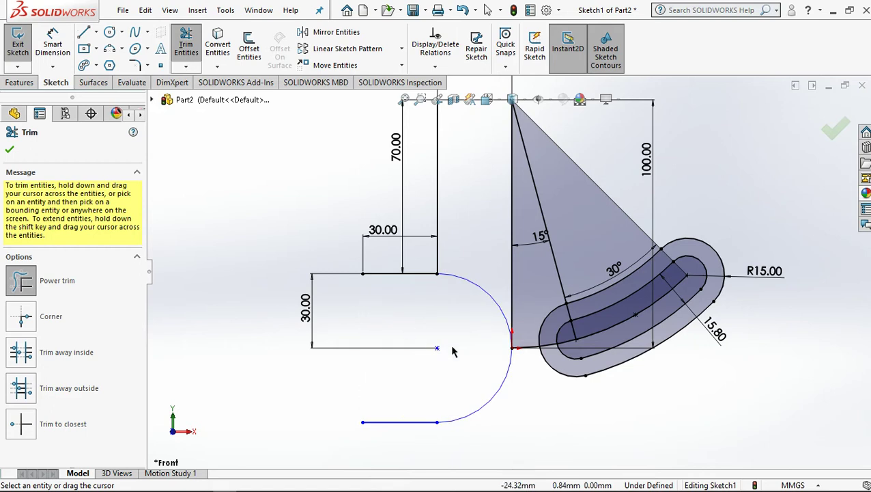
pyautogui.scroll(2, 451, 266)
pyautogui.scroll(-2, 454, 301)
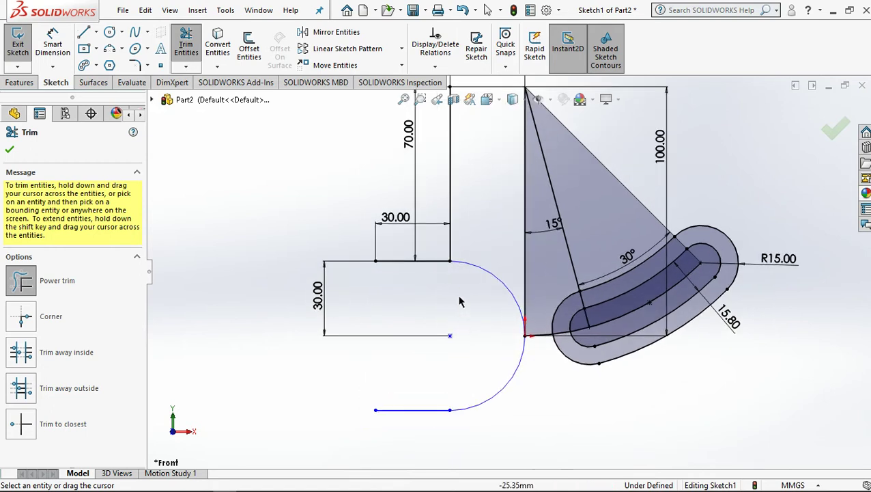
pyautogui.click(249, 48)
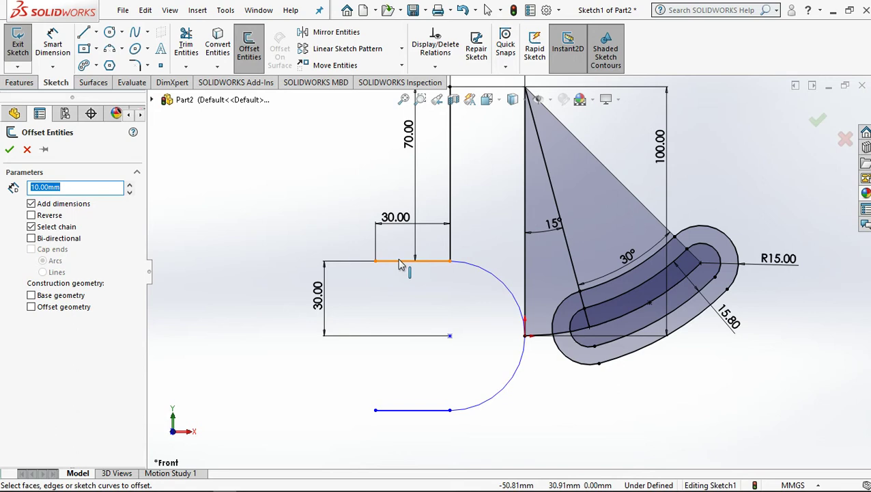
# - Offset the U's top line, arc and bottom line 10 mm toward the inside
pyautogui.click(398, 261)
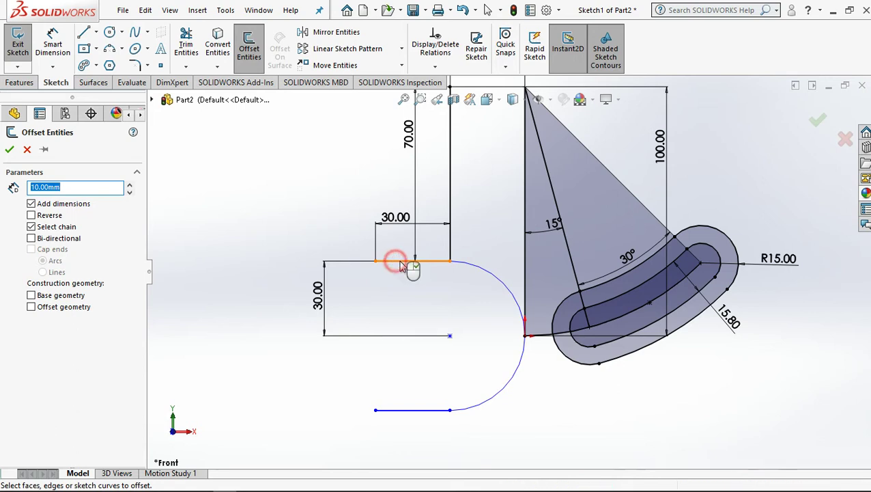
pyautogui.click(494, 274)
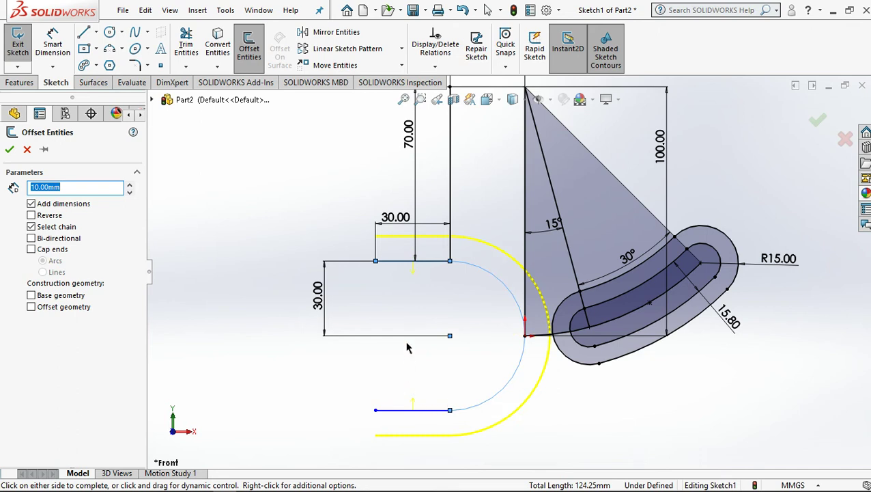
pyautogui.click(30, 215)
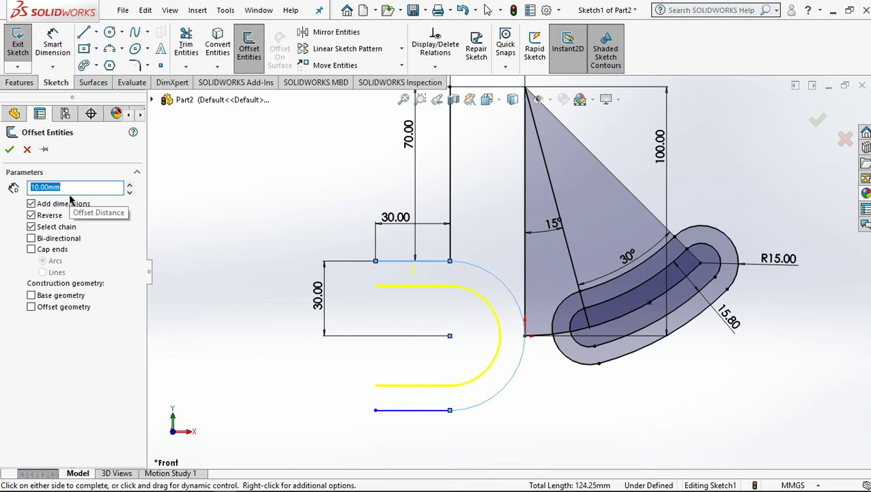
pyautogui.click(10, 151)
# - Close the U's upper left end with a 10 mm vertical line
pyautogui.click(80, 34)
pyautogui.click(376, 261)
pyautogui.click(375, 286)
pyautogui.click(375, 386)
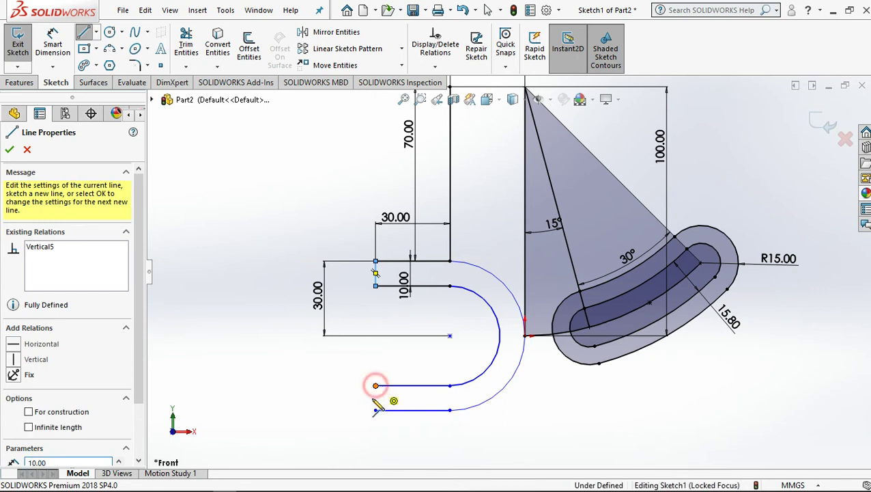
# - Draw a vertical line joining the U's lower inner and outer ends
pyautogui.click(375, 410)
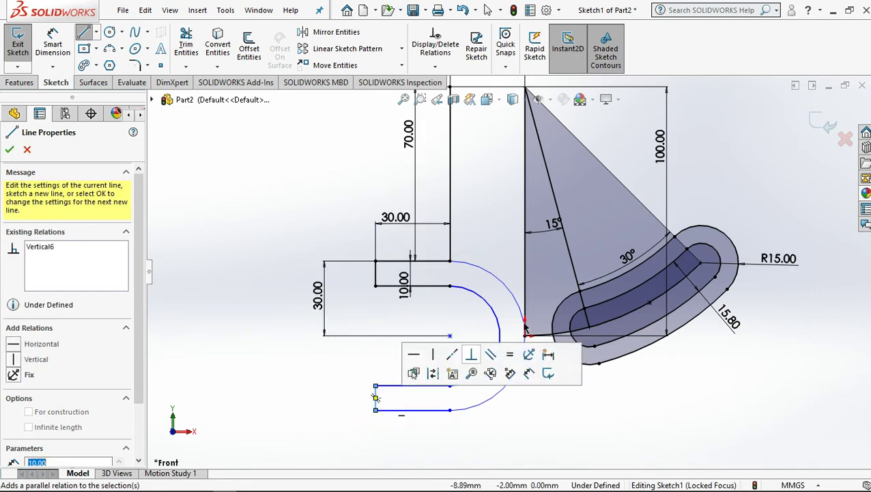
pyautogui.click(10, 149)
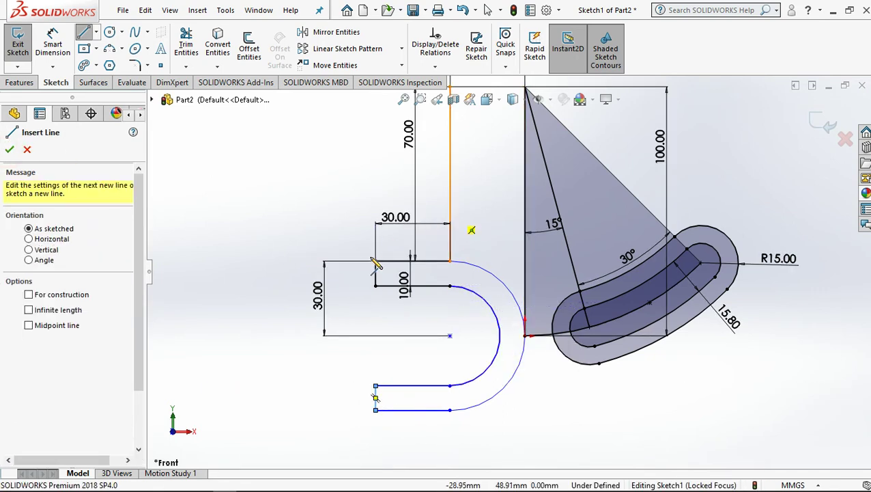
pyautogui.scroll(3, 499, 316)
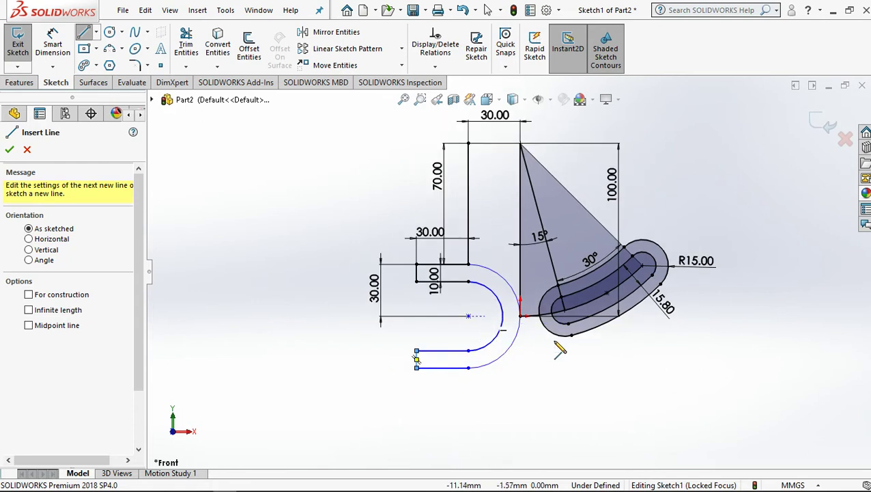
pyautogui.scroll(-1, 560, 349)
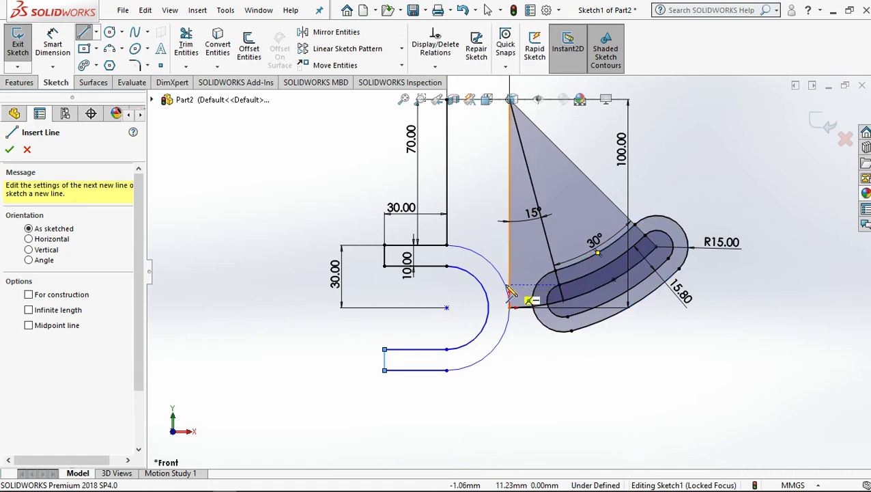
pyautogui.click(185, 41)
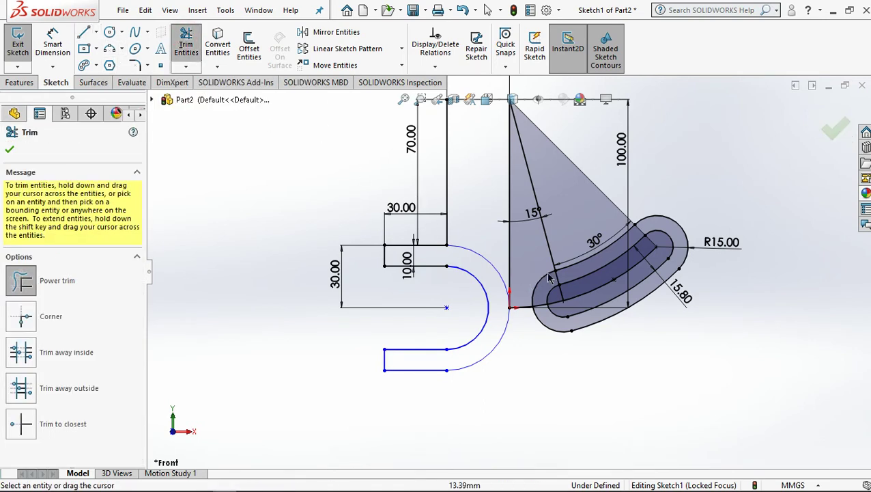
# - Extend the slot's upper and lower outer arcs to the big U arc, accepting the slot break
pyautogui.scroll(-2, 572, 275)
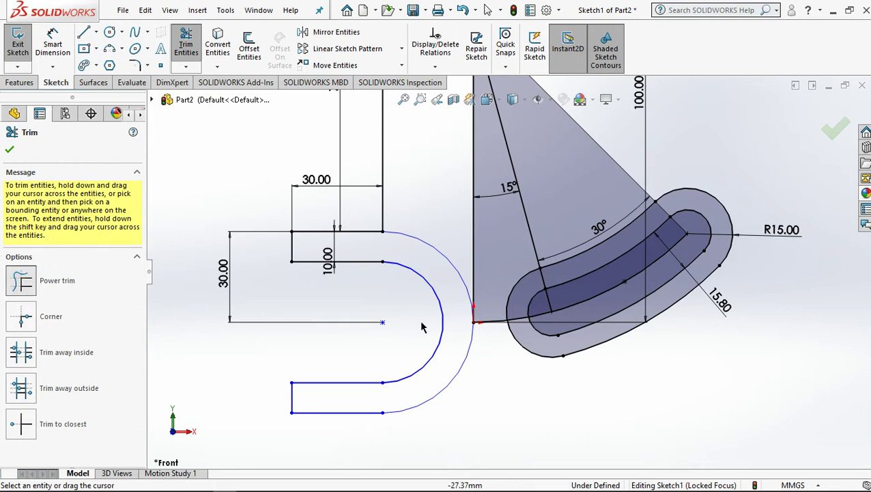
pyautogui.click(564, 260)
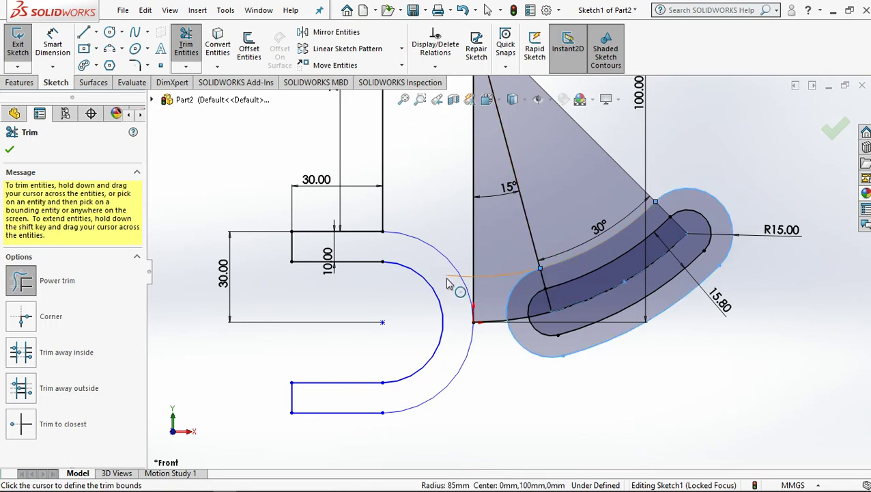
pyautogui.click(476, 273)
pyautogui.click(465, 252)
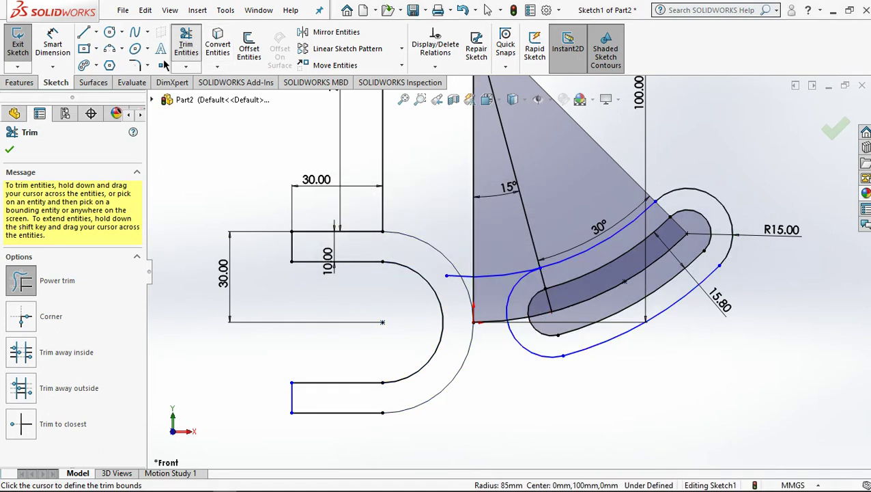
pyautogui.moveTo(609, 355); pyautogui.dragTo(451, 369)
# - Trim both extended slot curves back to the U's outer edge
pyautogui.scroll(-2, 517, 275)
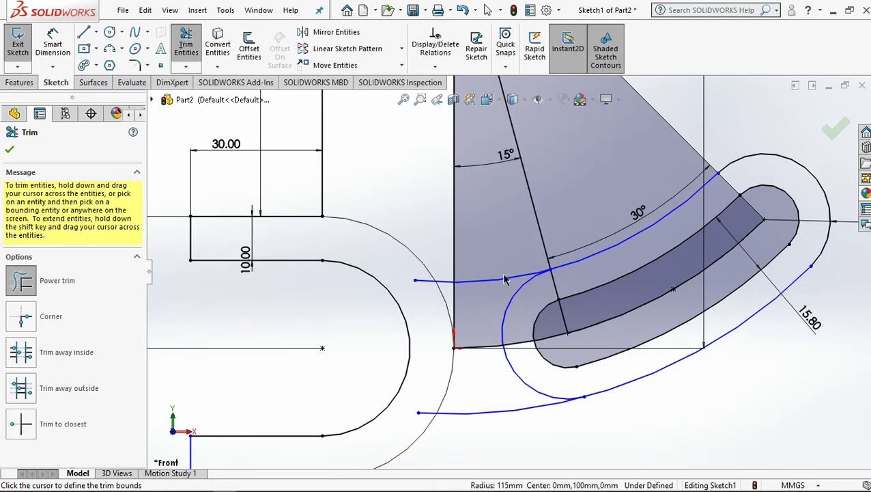
pyautogui.scroll(-2, 468, 270)
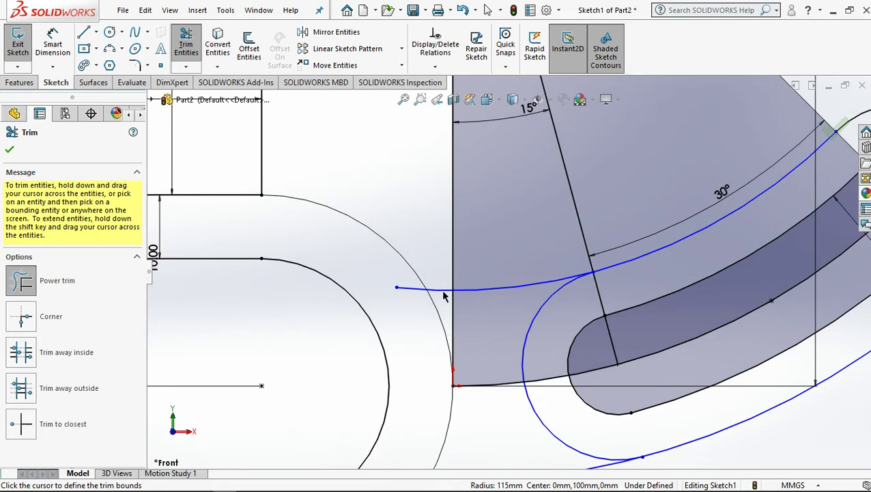
pyautogui.moveTo(415, 313); pyautogui.dragTo(405, 287)
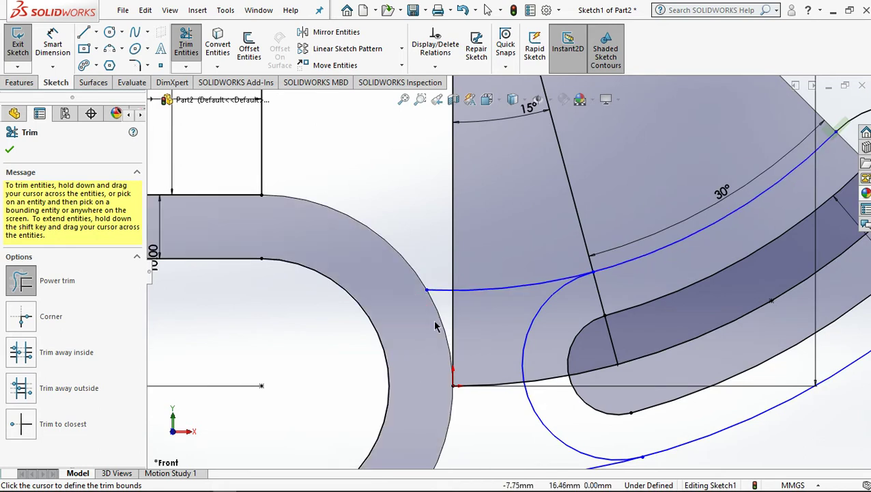
pyautogui.scroll(3, 437, 307)
pyautogui.scroll(-1, 485, 373)
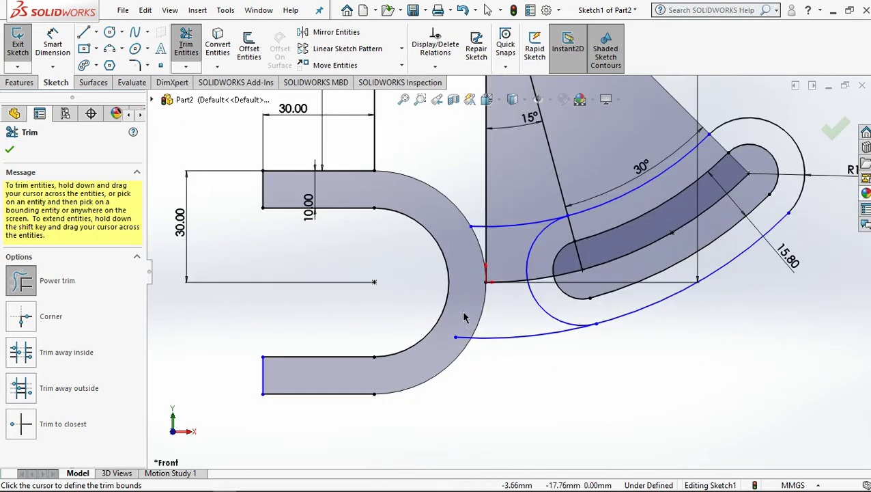
pyautogui.scroll(-2, 484, 394)
pyautogui.click(451, 277)
pyautogui.moveTo(445, 307); pyautogui.dragTo(462, 310)
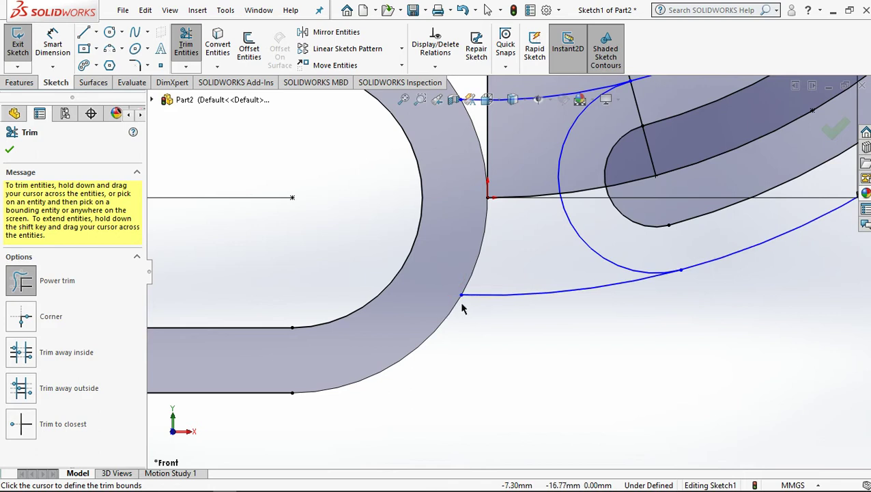
pyautogui.scroll(3, 487, 290)
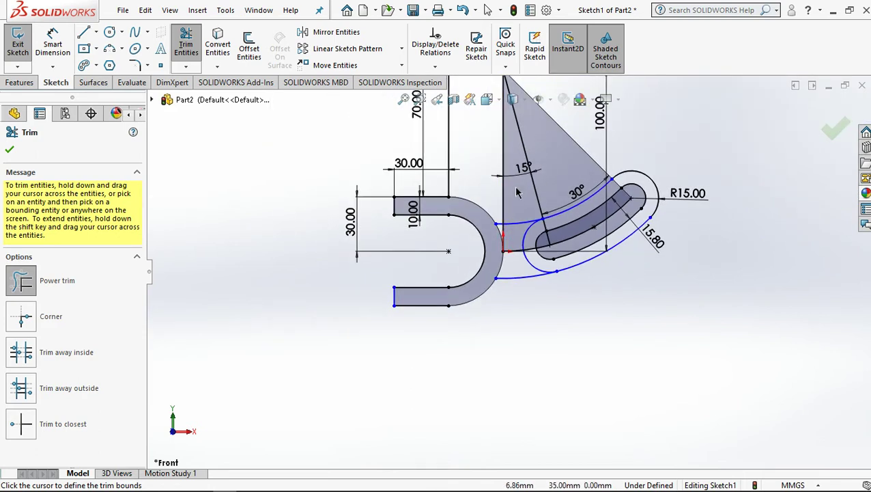
pyautogui.scroll(-1, 517, 193)
pyautogui.click(8, 152)
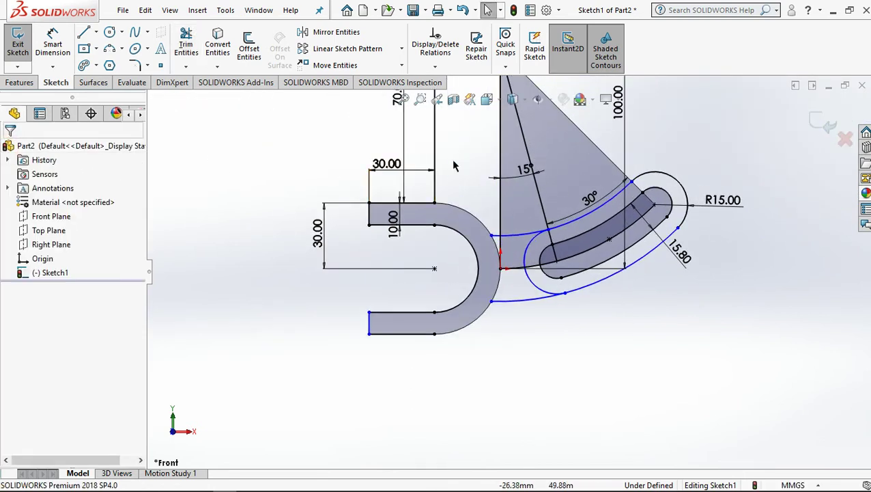
# - Delete the triangle helper lines (70 mm, 100 mm, 15° and sloped edges) and arc with their dimensions
pyautogui.scroll(2, 506, 117)
pyautogui.scroll(-1, 509, 117)
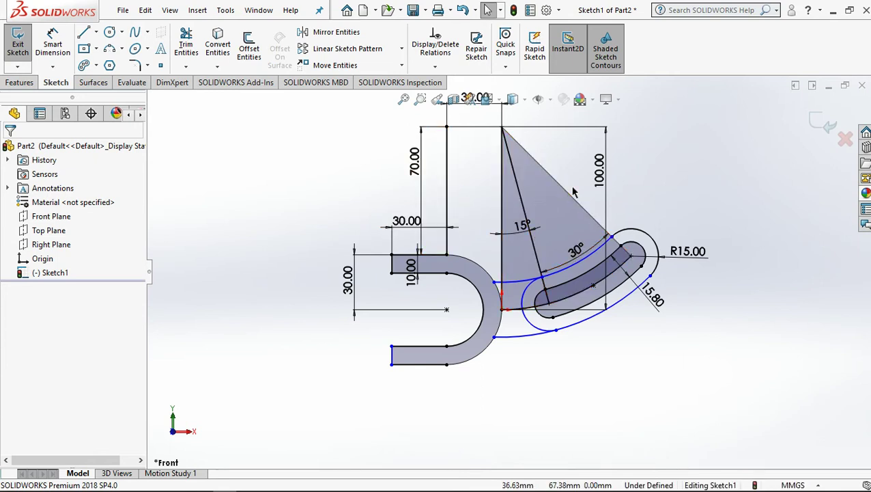
pyautogui.scroll(-1, 567, 192)
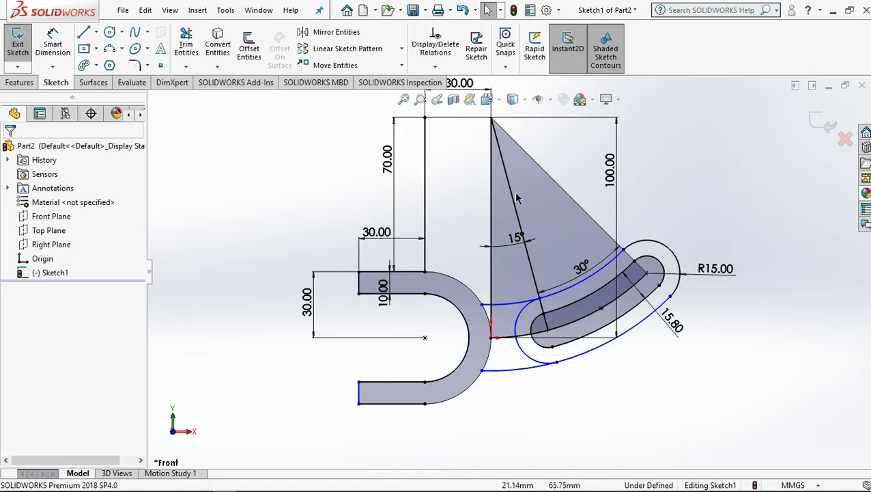
pyautogui.click(426, 195)
pyautogui.click(491, 192)
pyautogui.keyDown('ctrl'); pyautogui.click(517, 205); pyautogui.keyUp('ctrl')
pyautogui.click(516, 201)
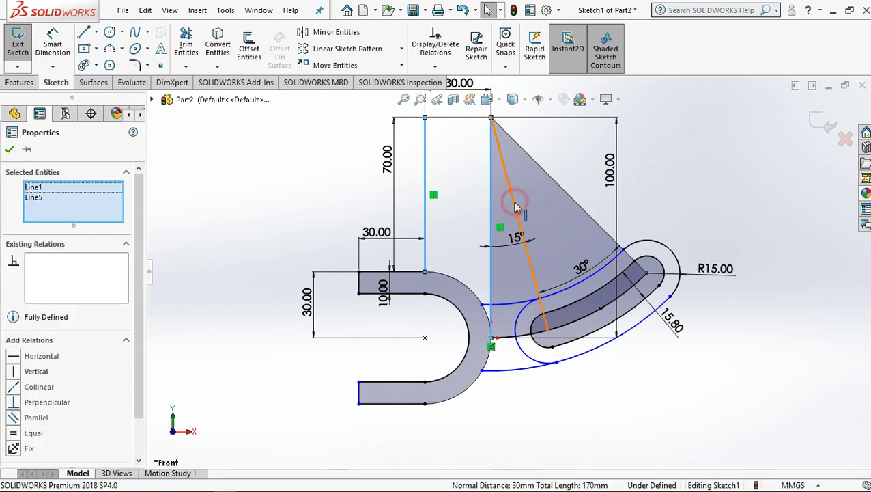
pyautogui.keyDown('ctrl'); pyautogui.click(569, 196); pyautogui.keyUp('ctrl')
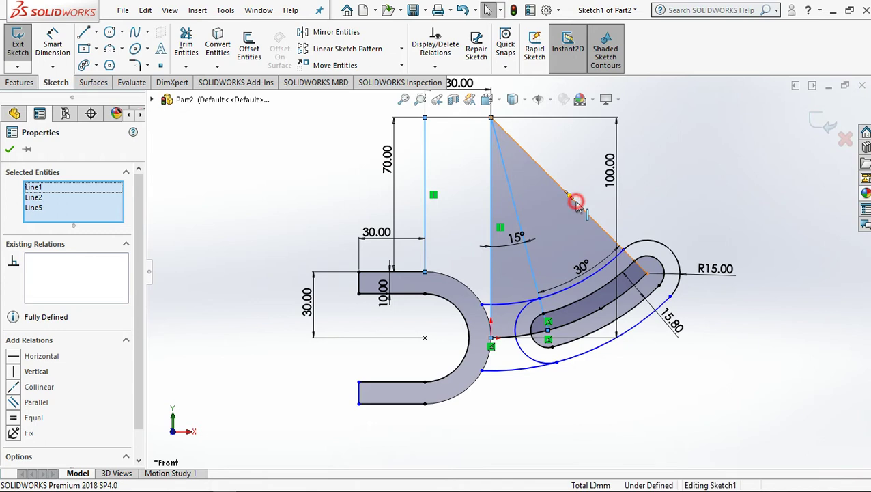
pyautogui.keyDown('ctrl'); pyautogui.click(586, 318); pyautogui.keyUp('ctrl')
pyautogui.keyDown('ctrl'); pyautogui.click(587, 321); pyautogui.keyUp('ctrl')
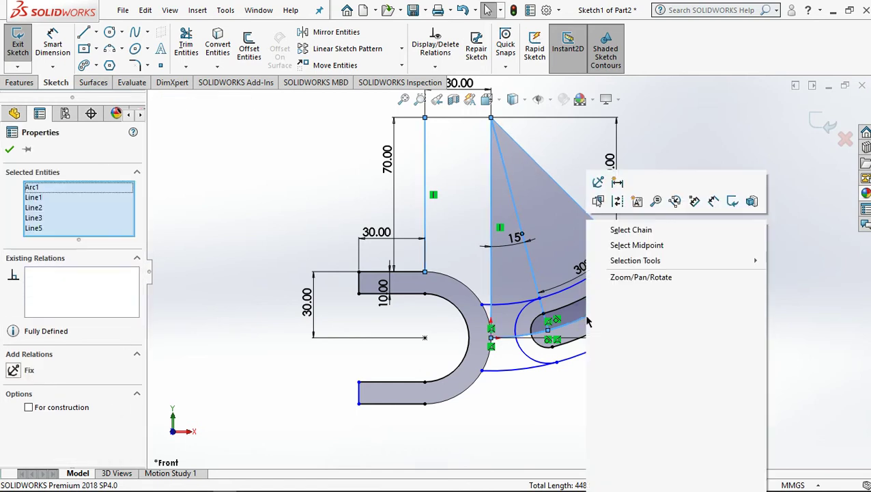
pyautogui.rightClick(589, 321)
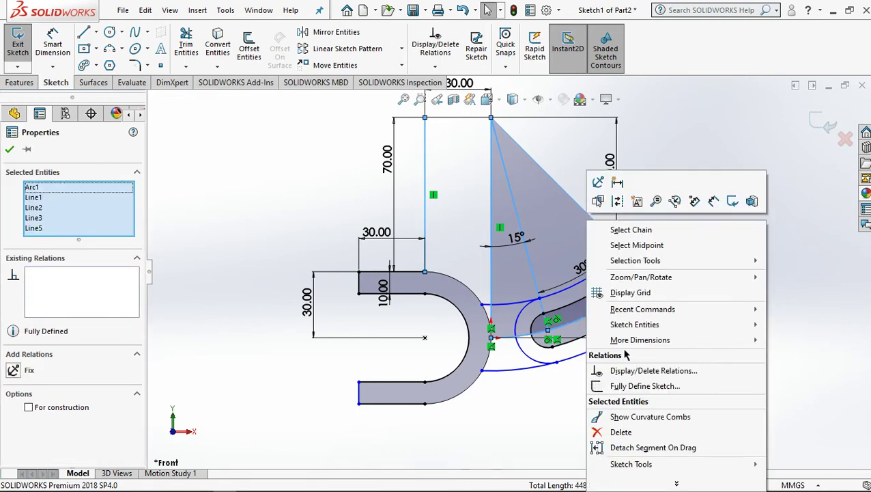
pyautogui.click(622, 432)
pyautogui.click(414, 244)
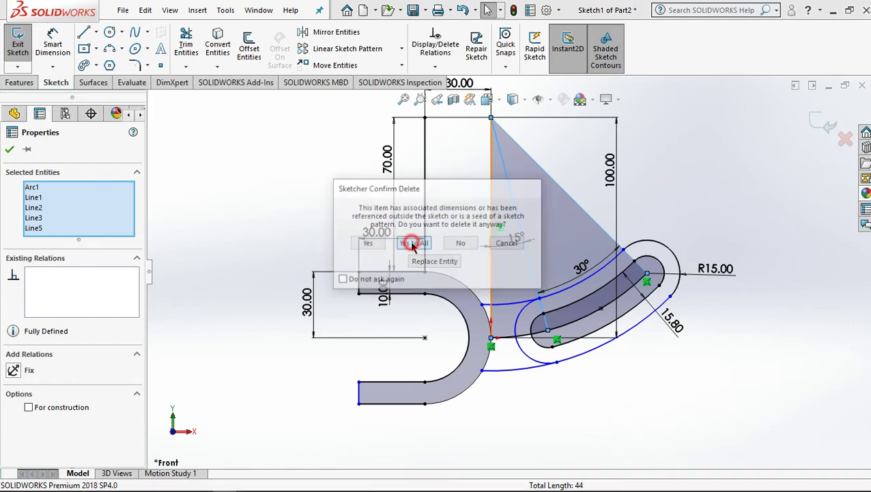
# - Delete the 30 mm line at the top of the sketch
pyautogui.scroll(1, 527, 229)
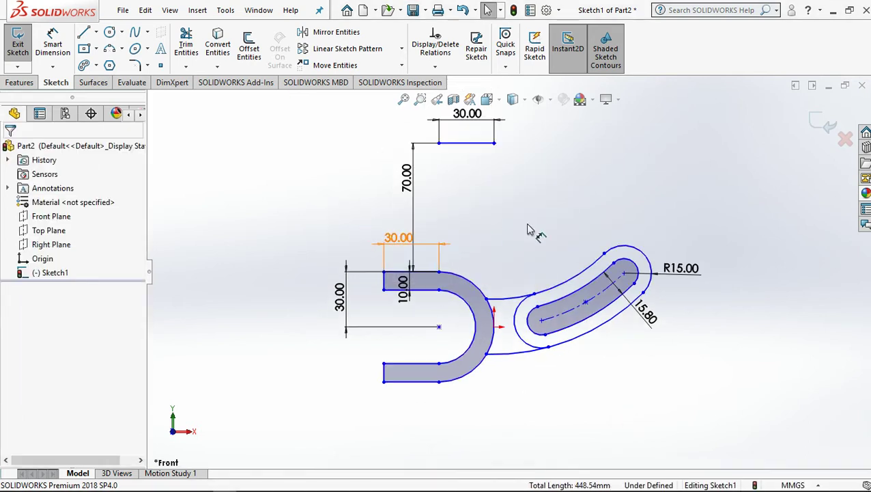
pyautogui.click(474, 144)
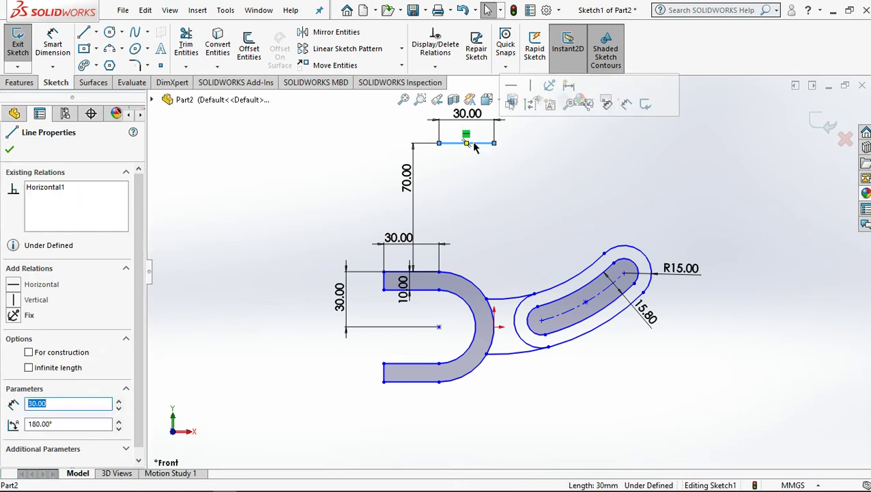
pyautogui.rightClick(473, 144)
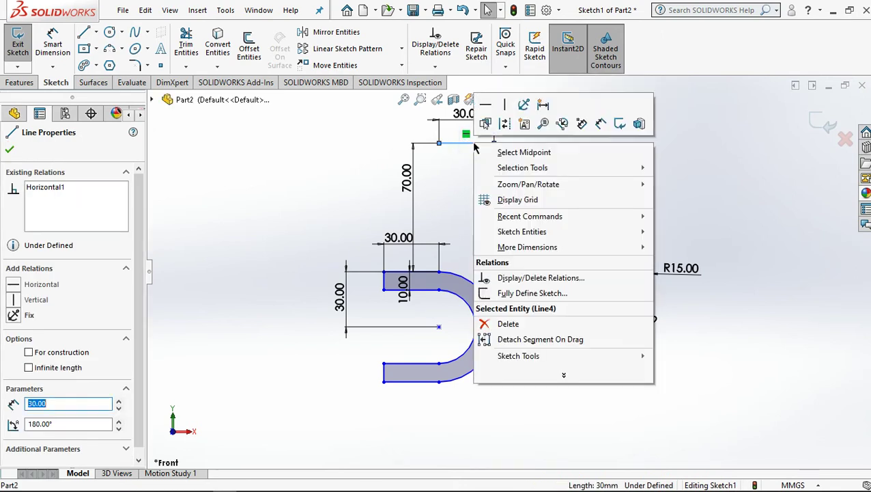
pyautogui.click(526, 323)
pyautogui.click(372, 246)
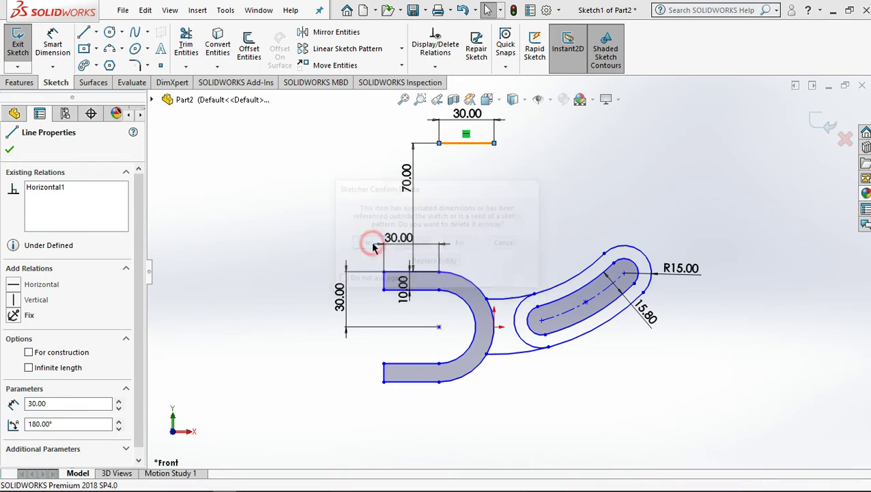
# - Switch the sketch to isometric view with Ctrl+7
pyautogui.scroll(3, 517, 251)
pyautogui.scroll(-3, 526, 301)
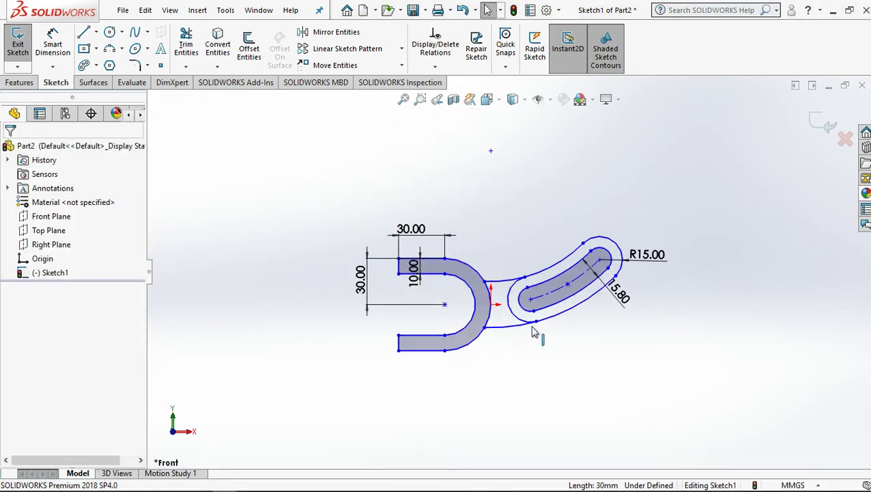
pyautogui.scroll(-2, 542, 340)
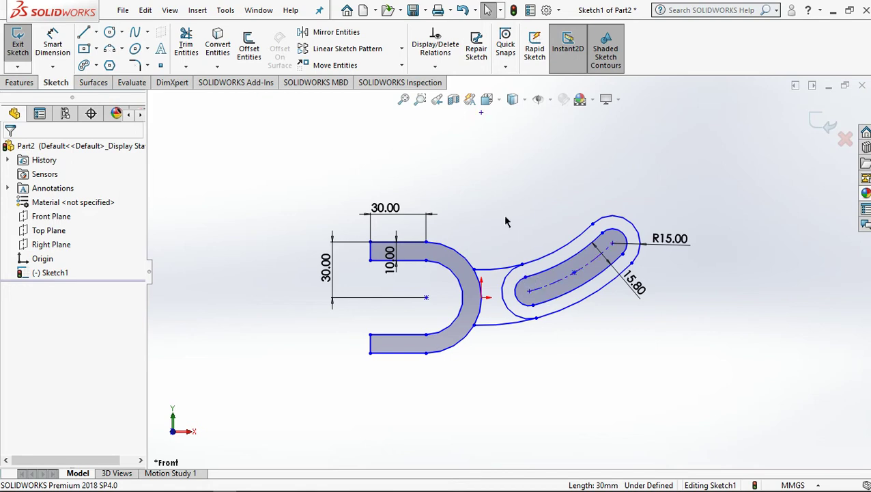
pyautogui.hotkey('ctrl', '7')
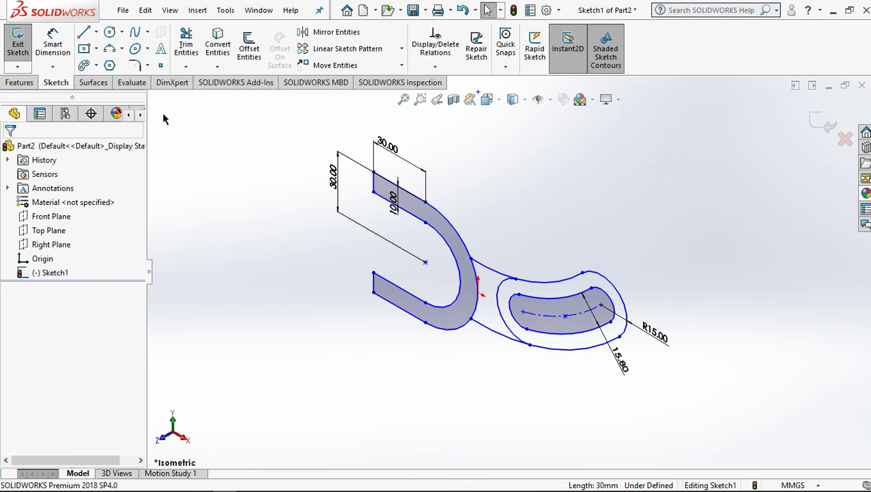
pyautogui.click(20, 82)
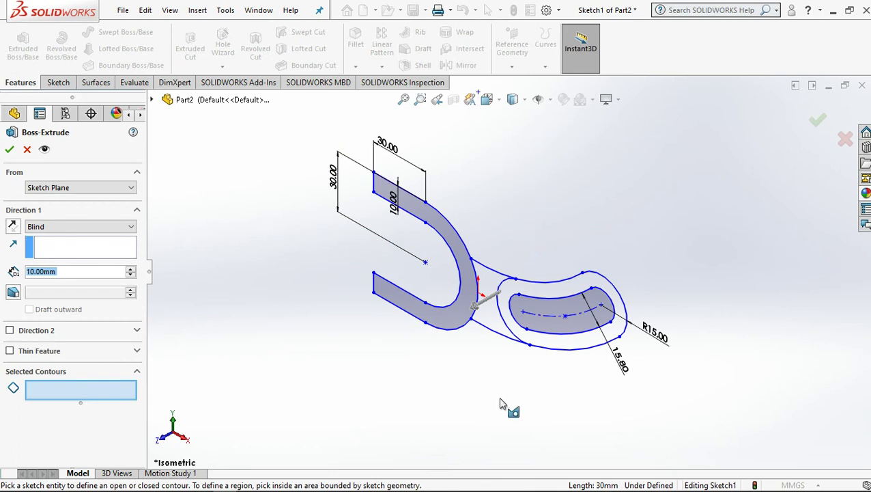
# - Extrude the U-clamp region of Sketch1 60 mm with a Mid Plane end condition
pyautogui.click(60, 231)
pyautogui.click(64, 280)
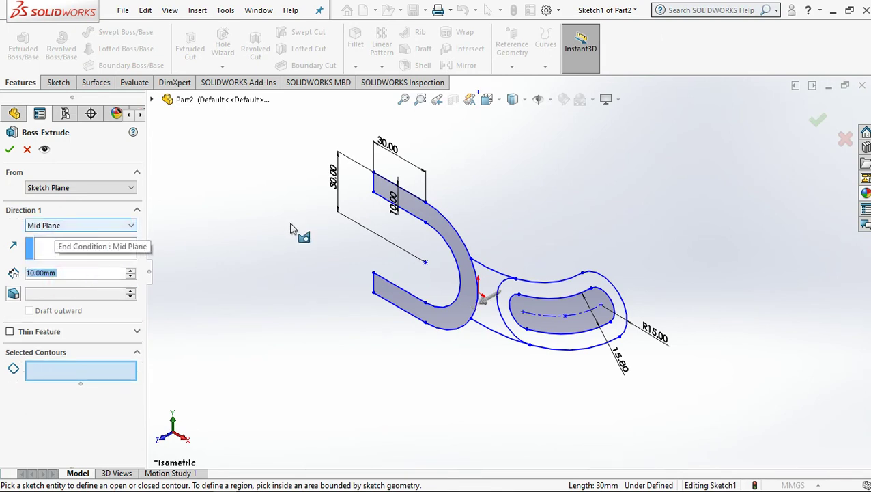
pyautogui.click(435, 224)
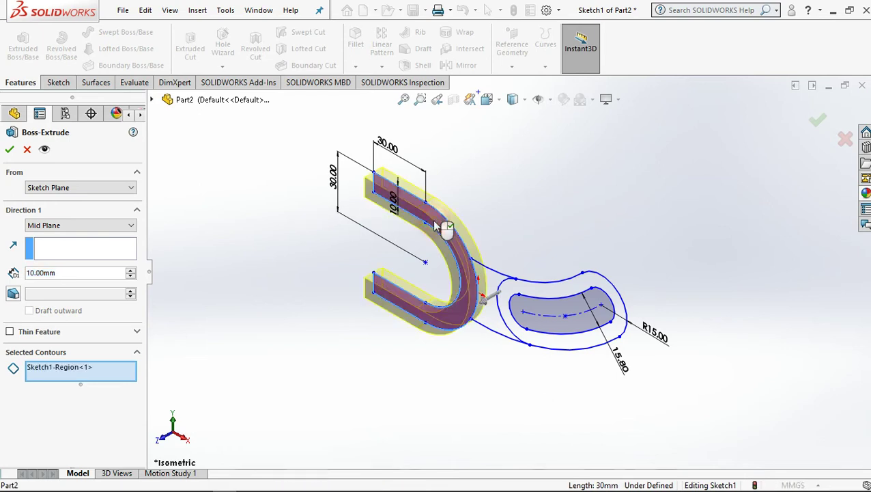
pyautogui.click(76, 273)
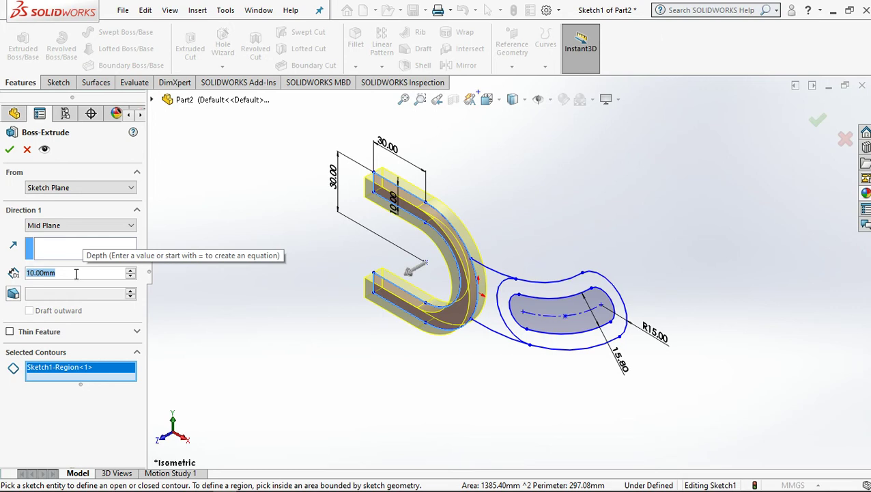
pyautogui.write('60')
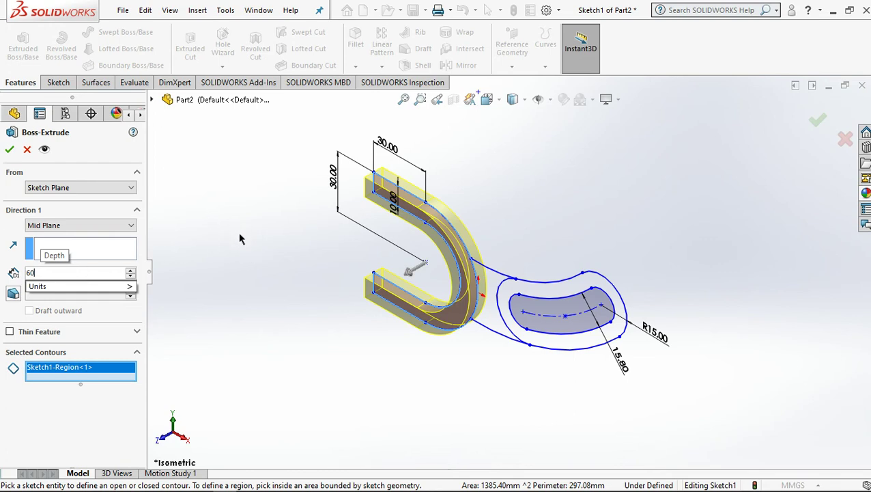
pyautogui.click(268, 244)
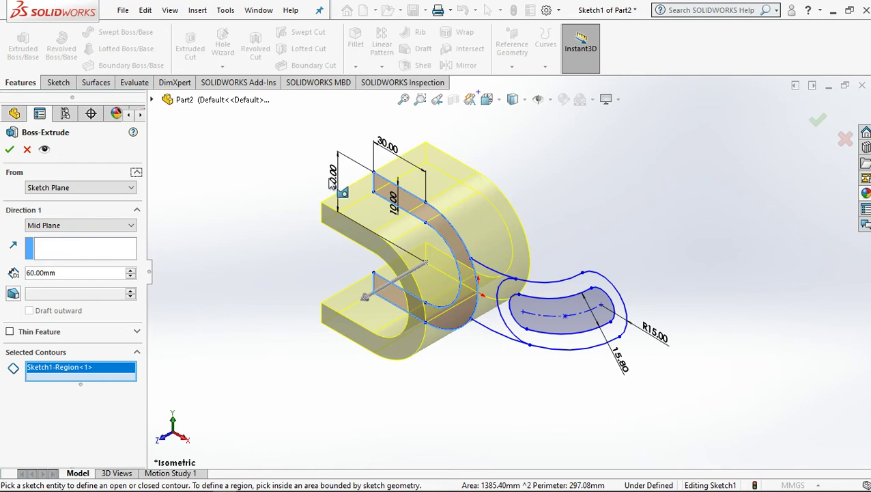
pyautogui.click(11, 151)
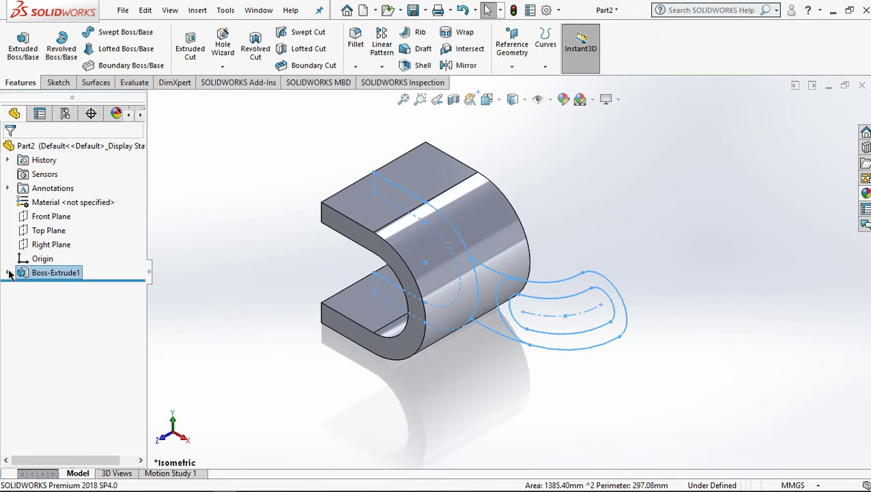
# - Reuse Sketch1 to extrude the neck region 10 mm Mid Plane as Boss-Extrude2
pyautogui.click(7, 273)
pyautogui.click(69, 287)
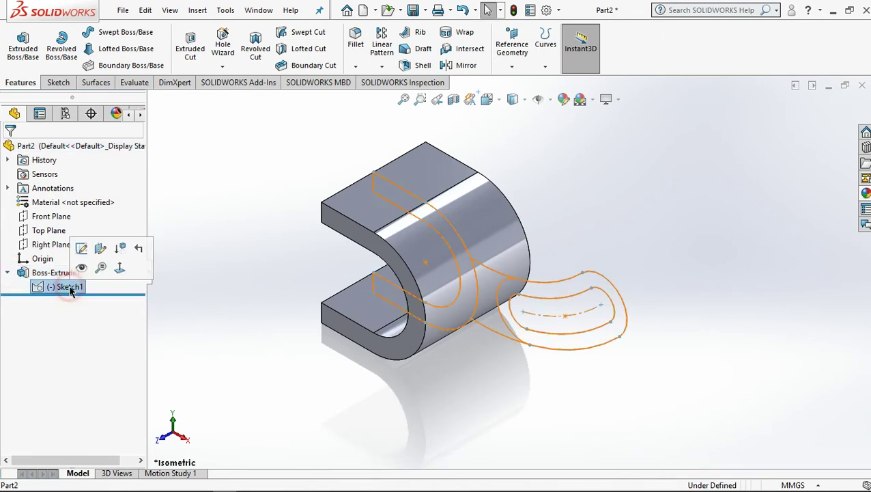
pyautogui.click(27, 46)
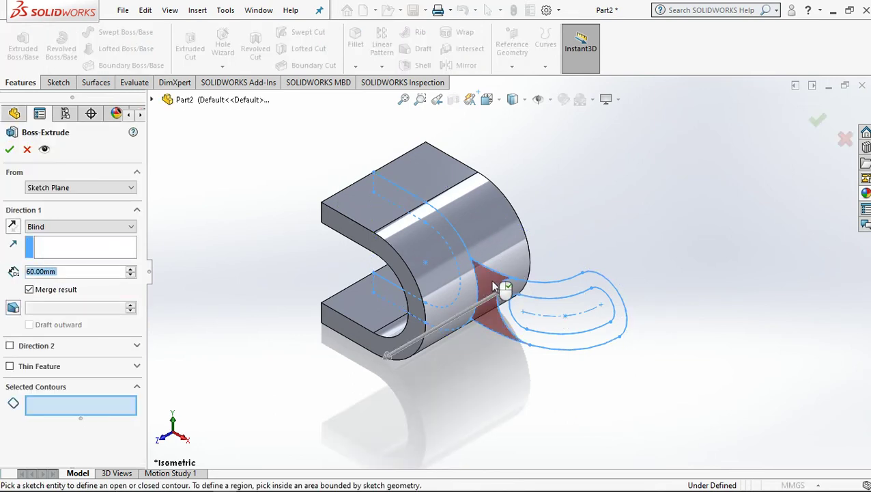
pyautogui.click(490, 290)
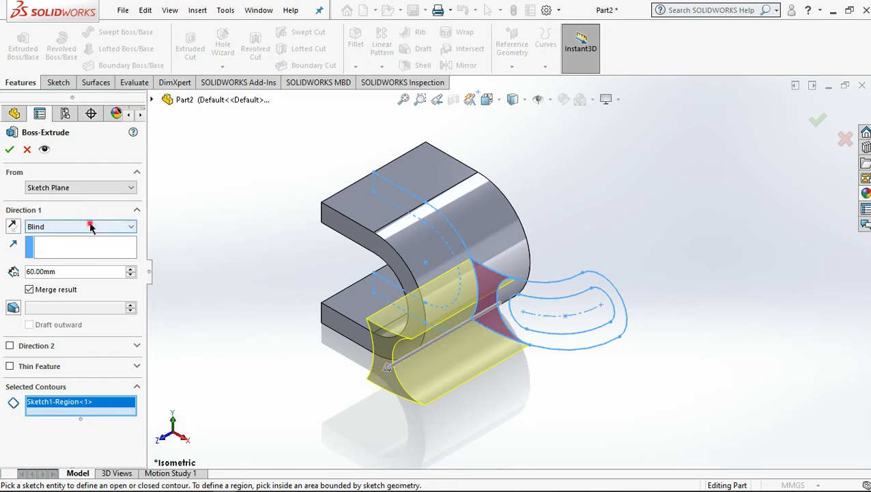
pyautogui.click(37, 227)
pyautogui.click(77, 288)
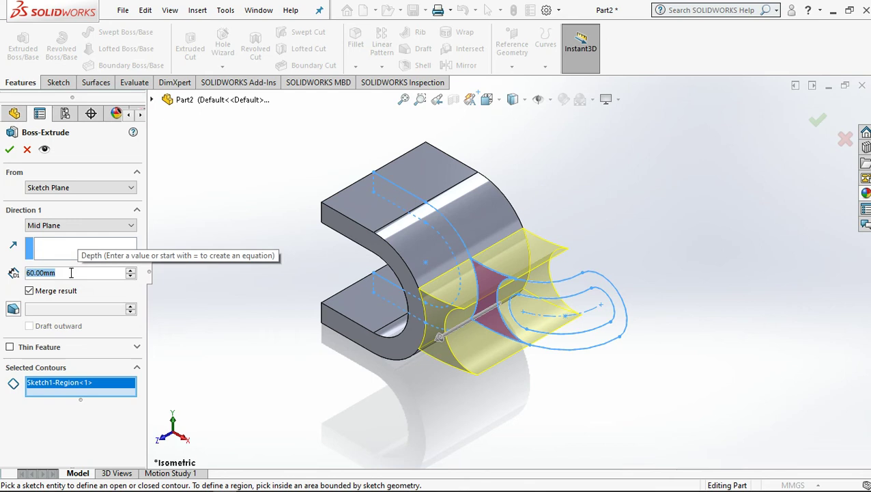
pyautogui.write('10')
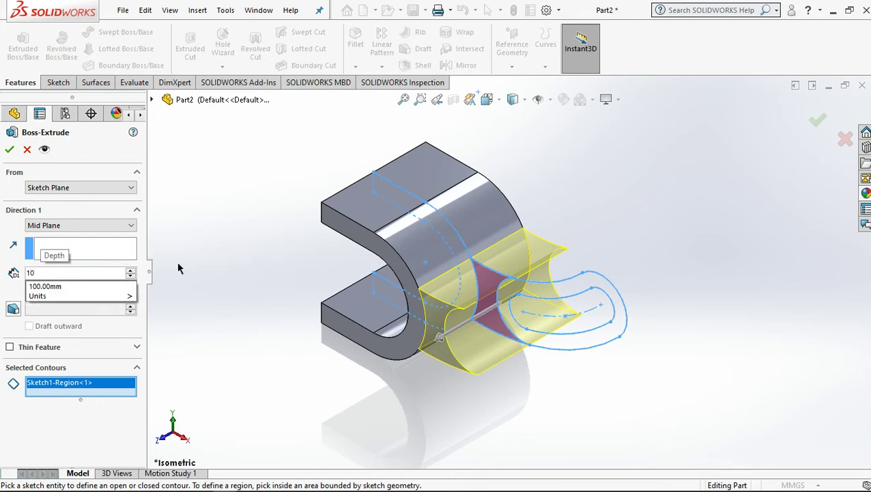
pyautogui.click(238, 259)
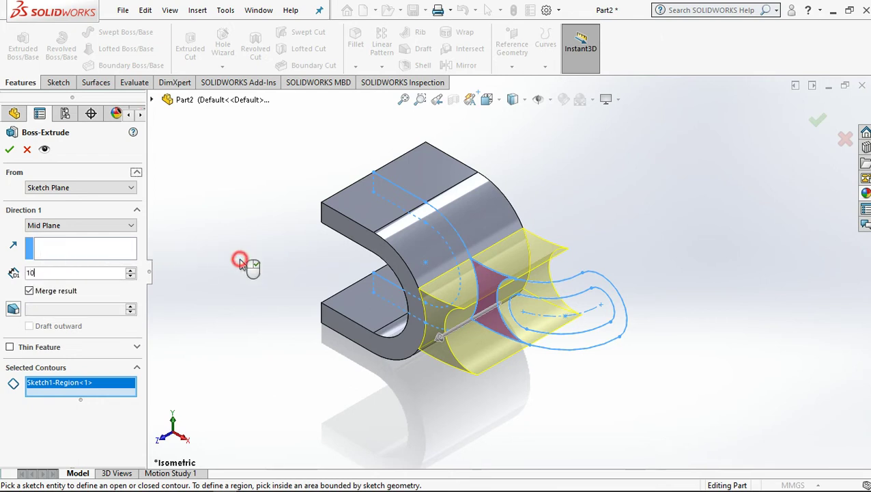
pyautogui.click(10, 150)
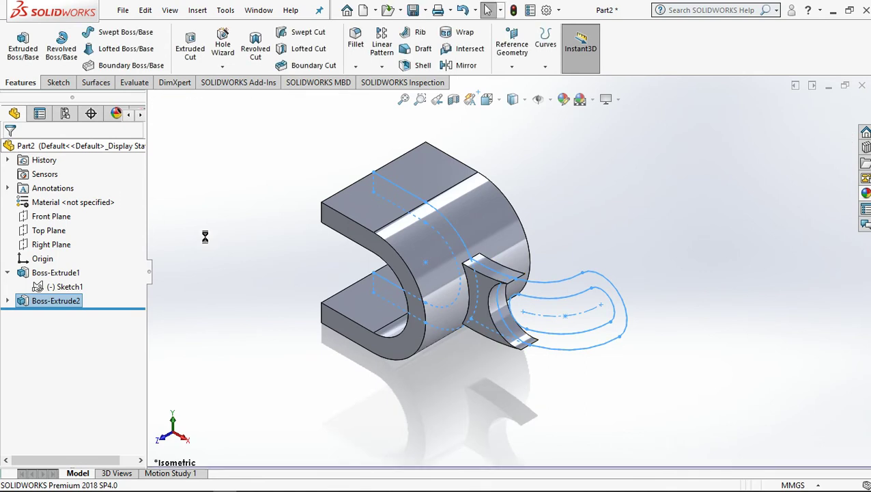
pyautogui.click(8, 300)
# - Extrude the slotted arm region of Sketch1 16 mm Mid Plane as Boss-Extrude3
pyautogui.click(51, 315)
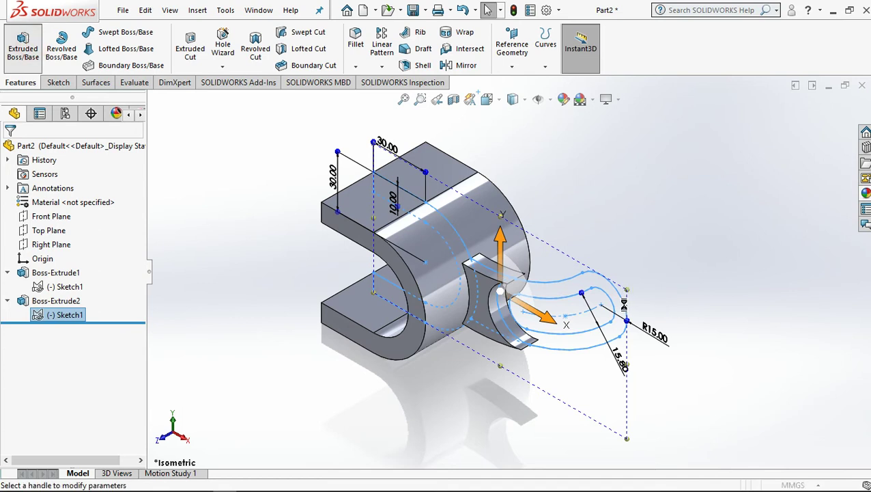
pyautogui.click(574, 293)
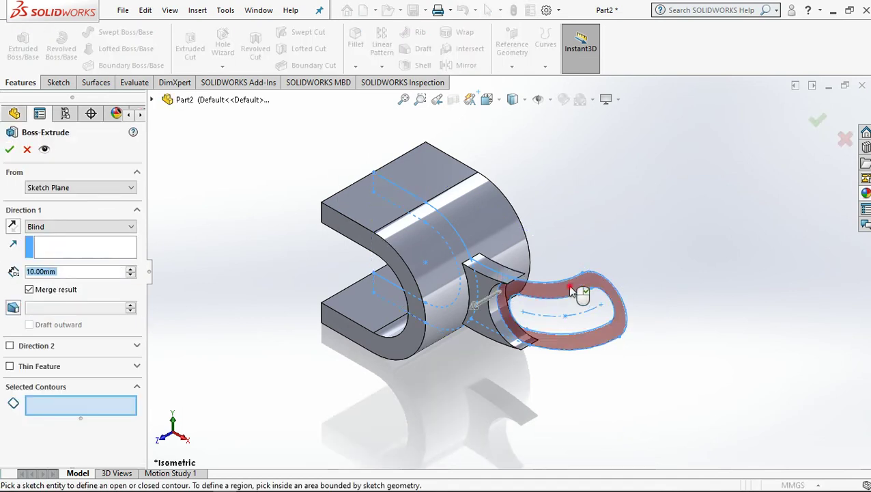
pyautogui.click(64, 226)
pyautogui.click(64, 288)
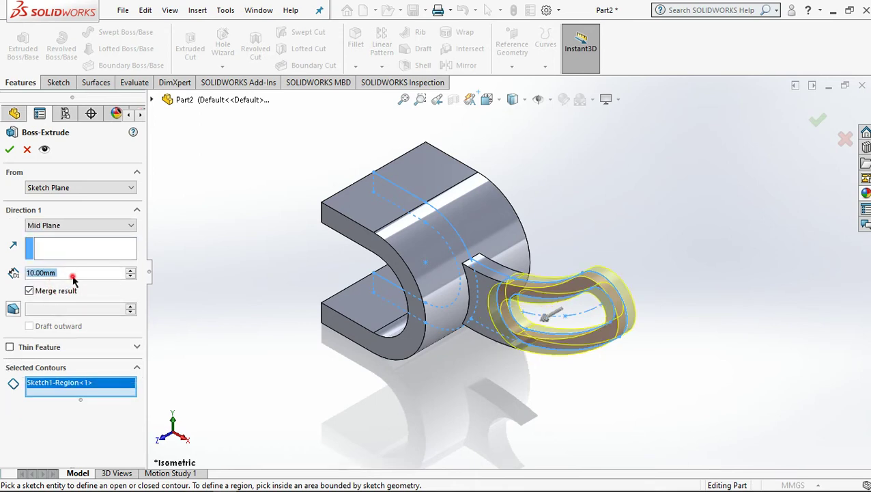
pyautogui.doubleClick(72, 275)
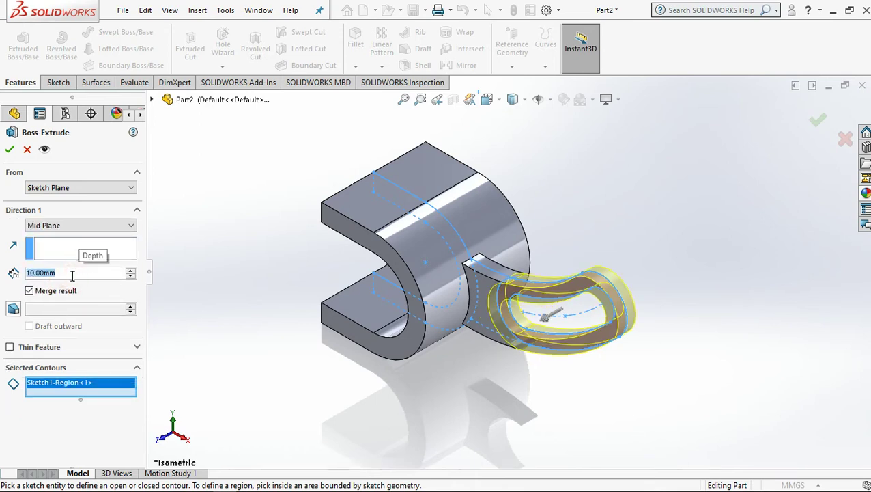
pyautogui.write('16')
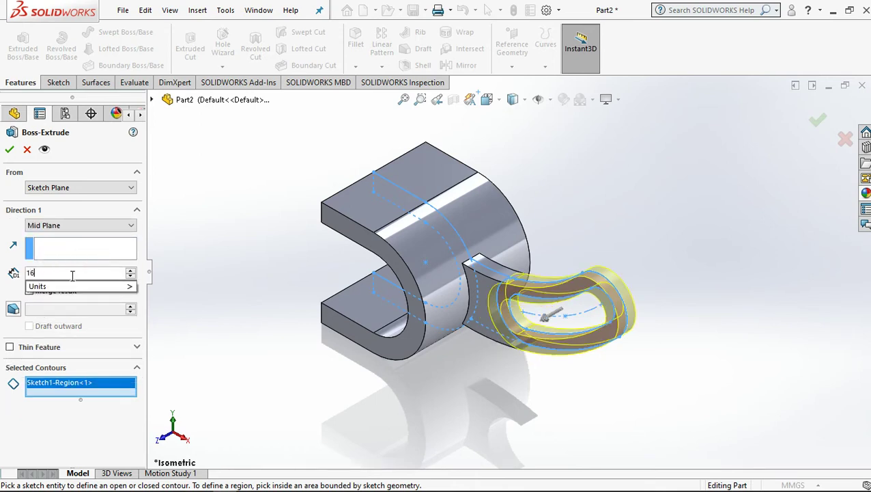
pyautogui.click(181, 260)
pyautogui.click(10, 149)
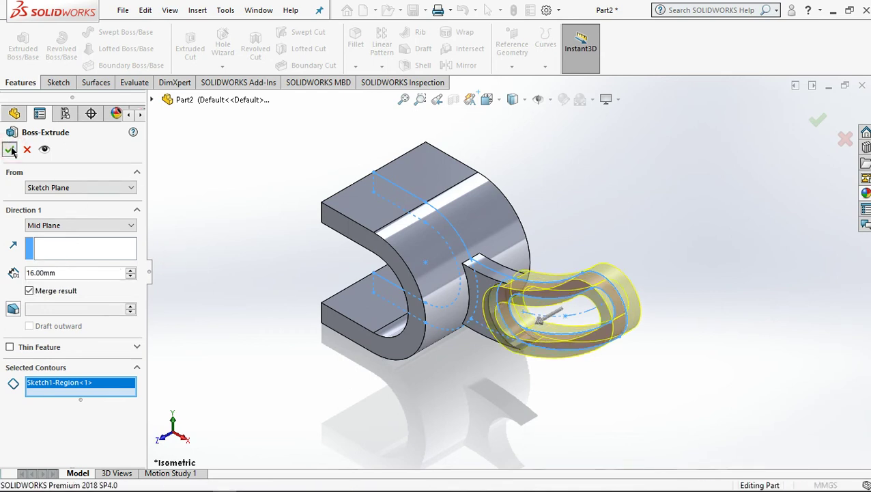
pyautogui.click(483, 412)
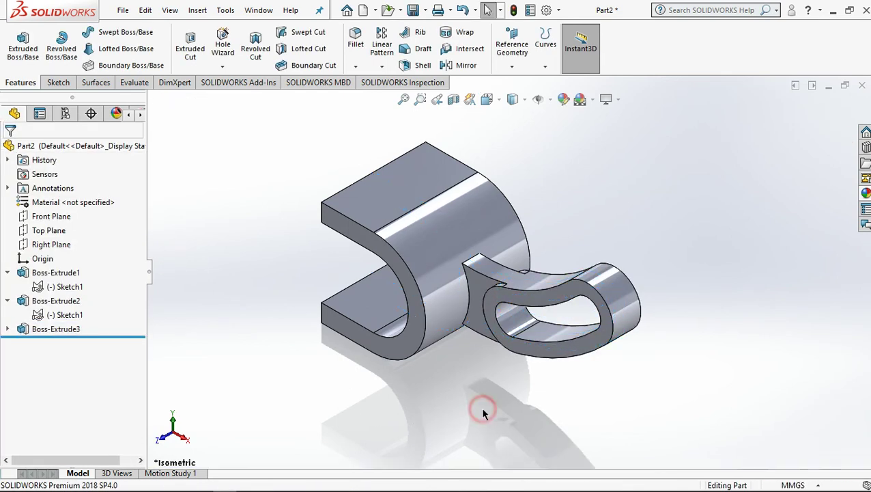
# - Fillet the upper edge where the arm meets the clamp at 25 mm
pyautogui.moveTo(492, 355); pyautogui.dragTo(512, 366, button='middle')
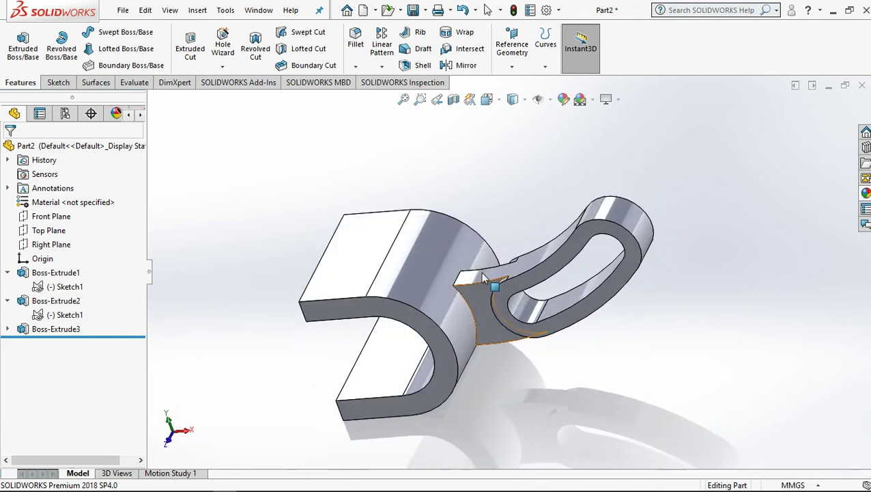
pyautogui.scroll(-1, 483, 277)
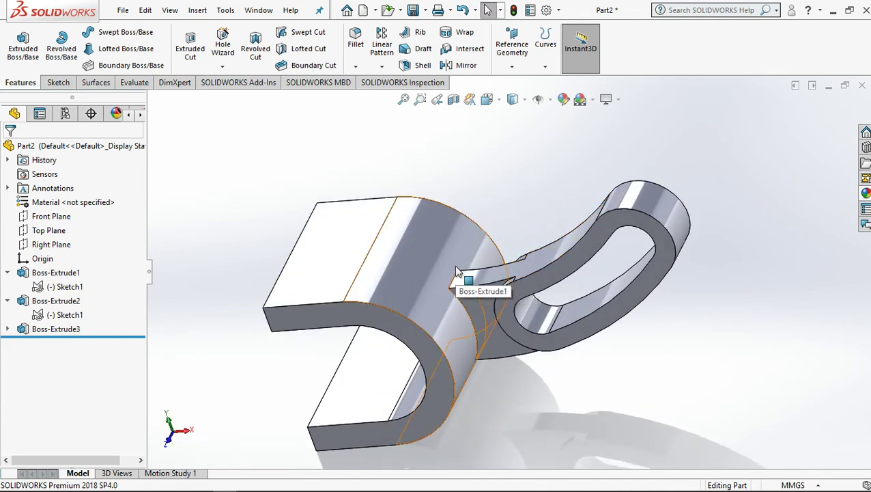
pyautogui.moveTo(528, 401); pyautogui.dragTo(492, 353, button='middle')
pyautogui.moveTo(561, 251); pyautogui.dragTo(487, 291, button='middle')
pyautogui.scroll(3, 487, 288)
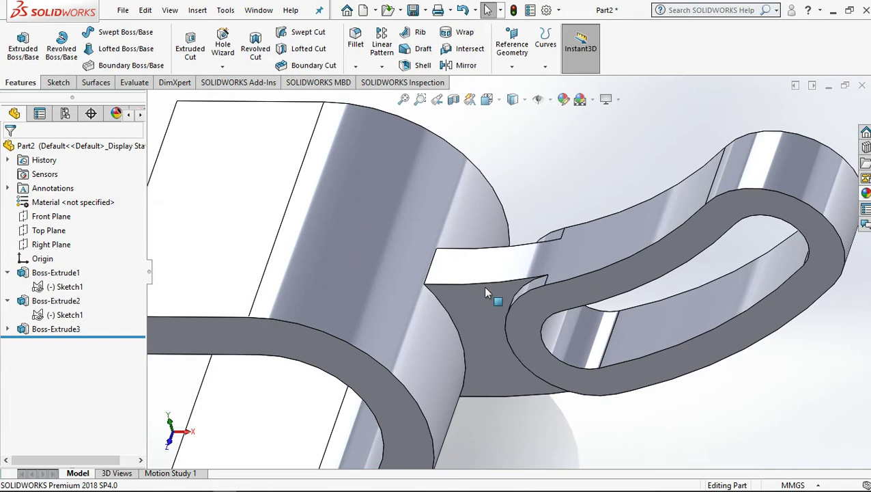
pyautogui.click(433, 270)
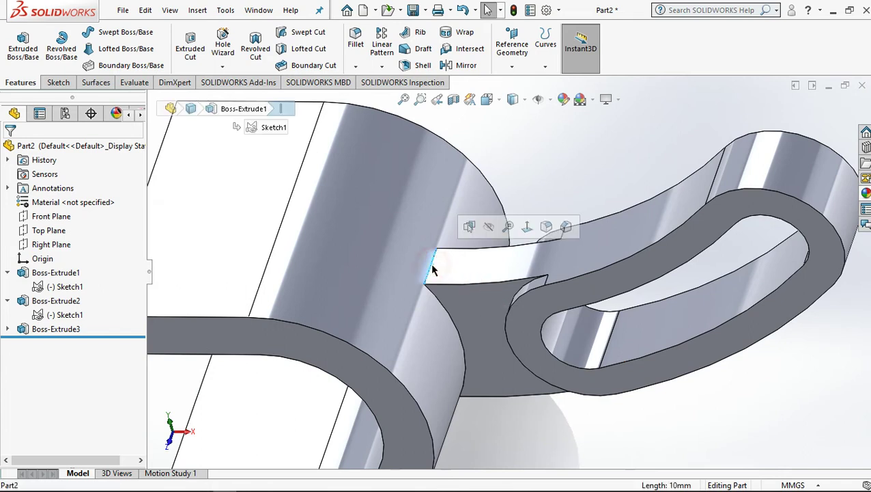
pyautogui.click(355, 41)
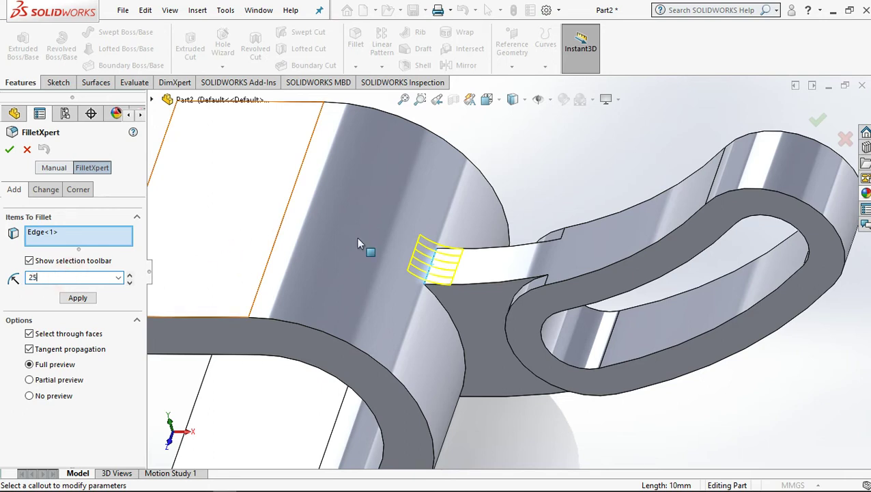
pyautogui.click(10, 151)
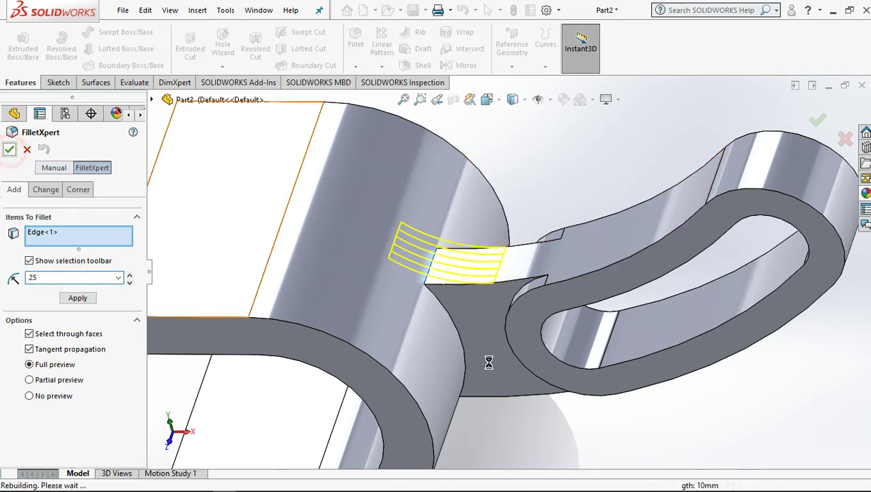
# - Add a second 25 mm fillet on the lower edge of the arm joint
pyautogui.press('f')
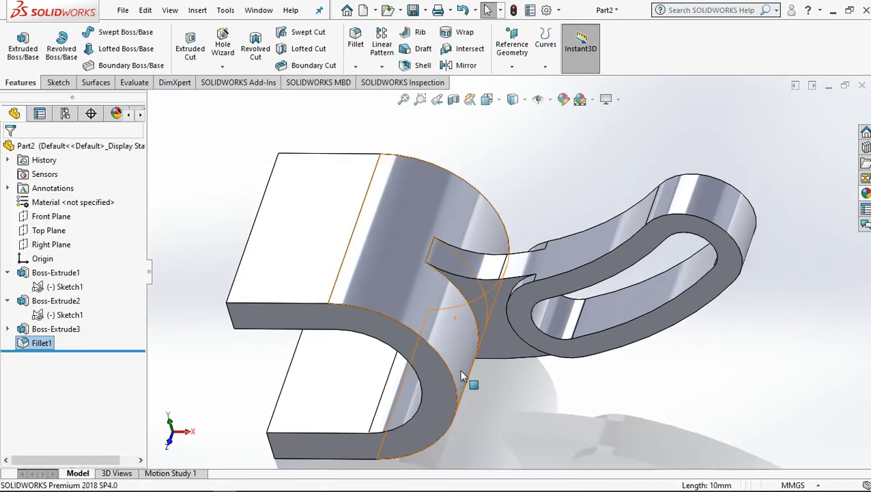
pyautogui.moveTo(487, 389); pyautogui.dragTo(505, 362, button='middle')
pyautogui.scroll(-5, 521, 375)
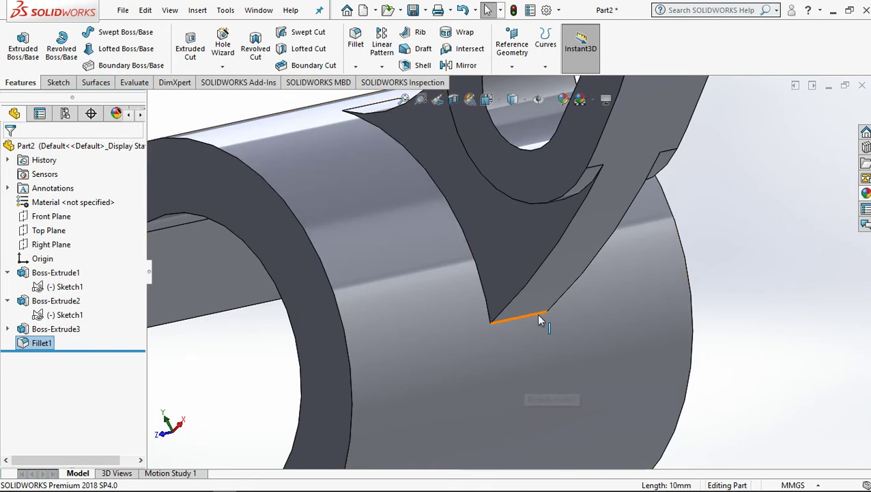
pyautogui.click(538, 318)
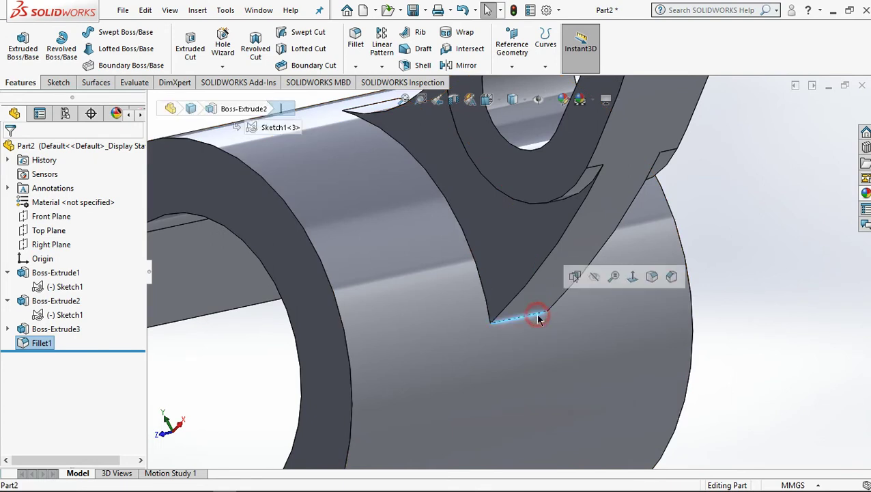
pyautogui.click(356, 41)
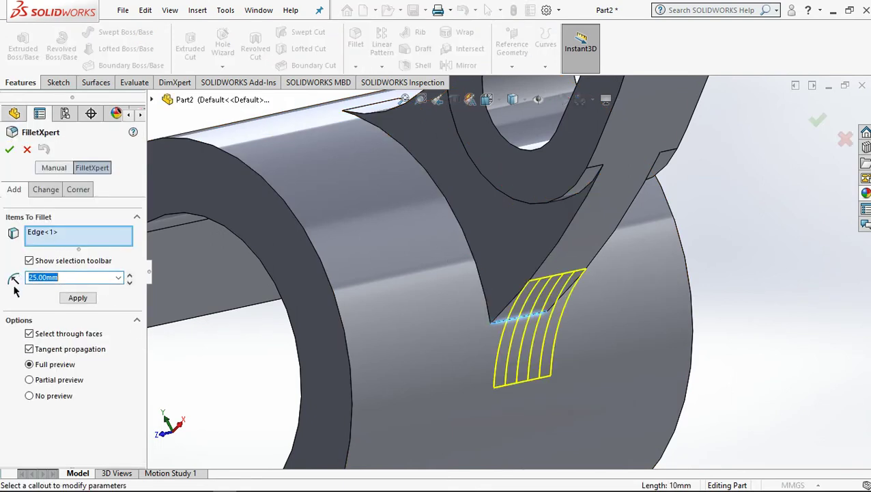
pyautogui.click(9, 151)
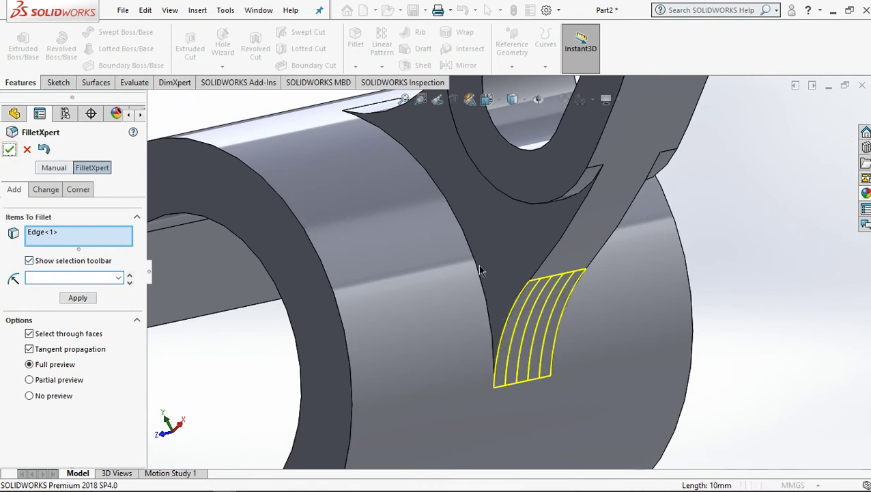
pyautogui.scroll(5, 522, 295)
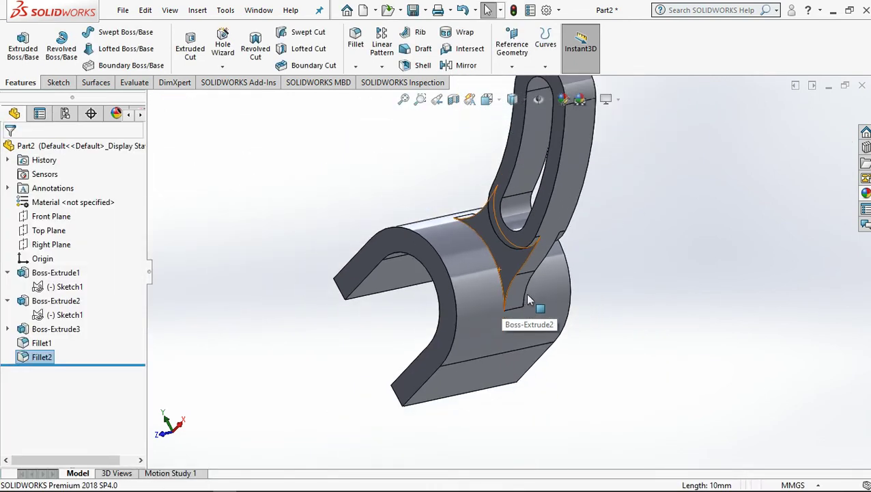
pyautogui.click(618, 232)
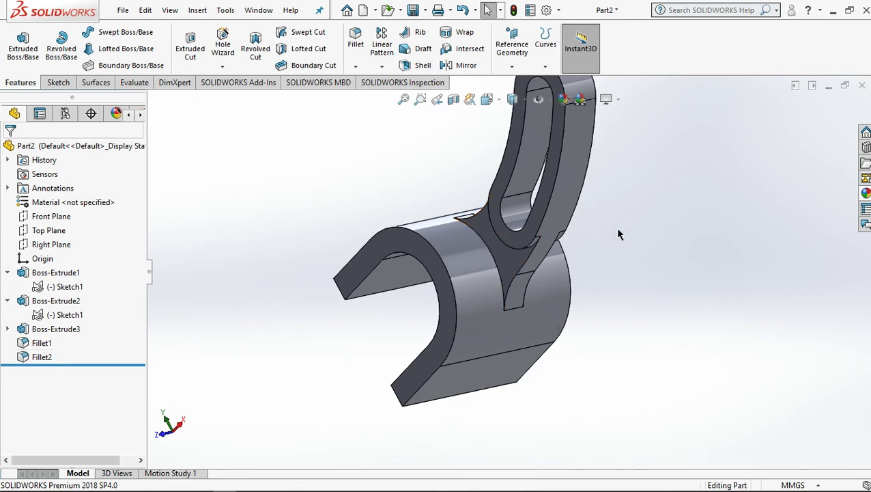
pyautogui.hotkey('ctrl', '7')
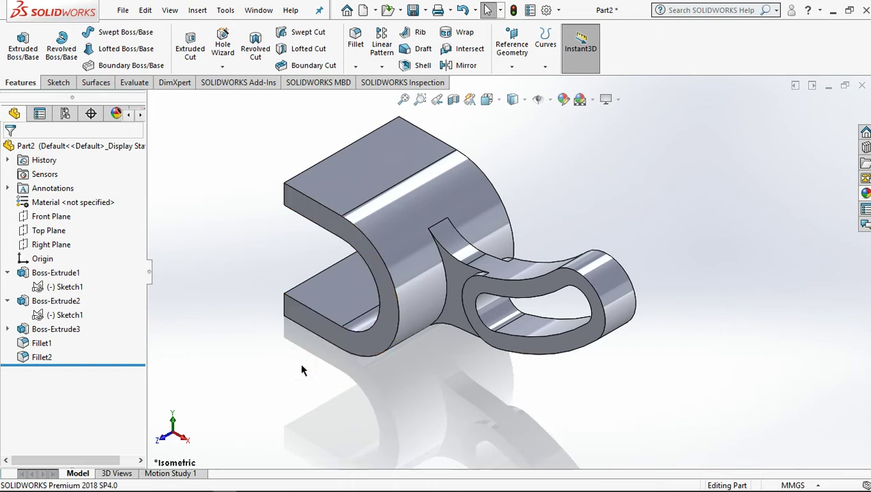
pyautogui.moveTo(348, 374); pyautogui.dragTo(391, 324, button='middle')
pyautogui.keyDown('ctrl'); pyautogui.moveTo(362, 169); pyautogui.dragTo(399, 191, button='middle'); pyautogui.keyUp('ctrl')
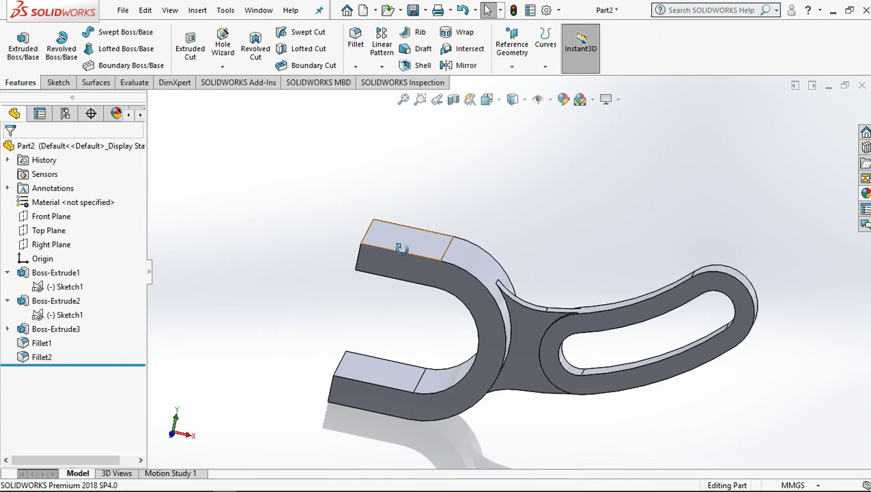
pyautogui.moveTo(402, 249); pyautogui.dragTo(447, 274, button='middle')
pyautogui.click(434, 273)
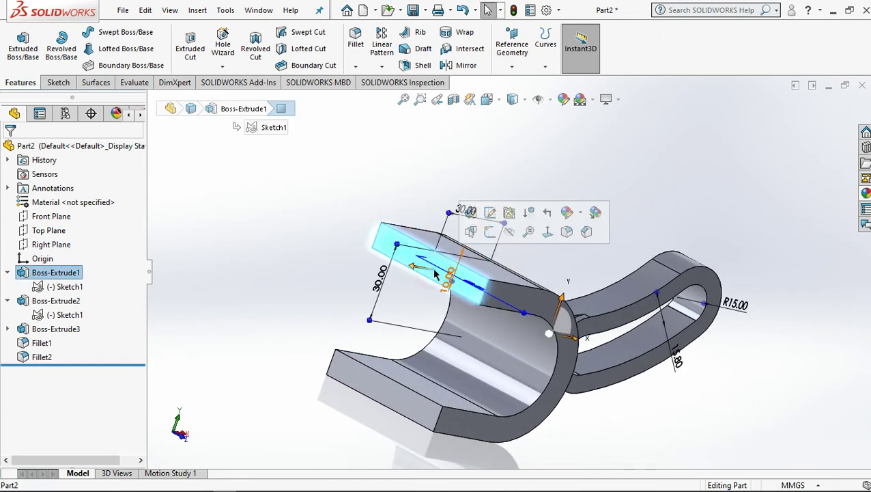
# - Create Plane1 offset 30 mm from the clamp's upper flat face, flipped to lie inside the part
pyautogui.click(512, 49)
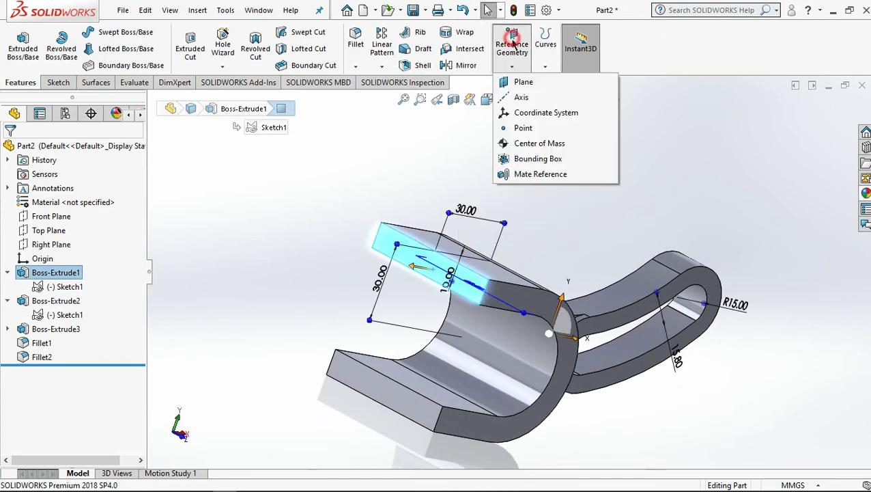
pyautogui.click(523, 82)
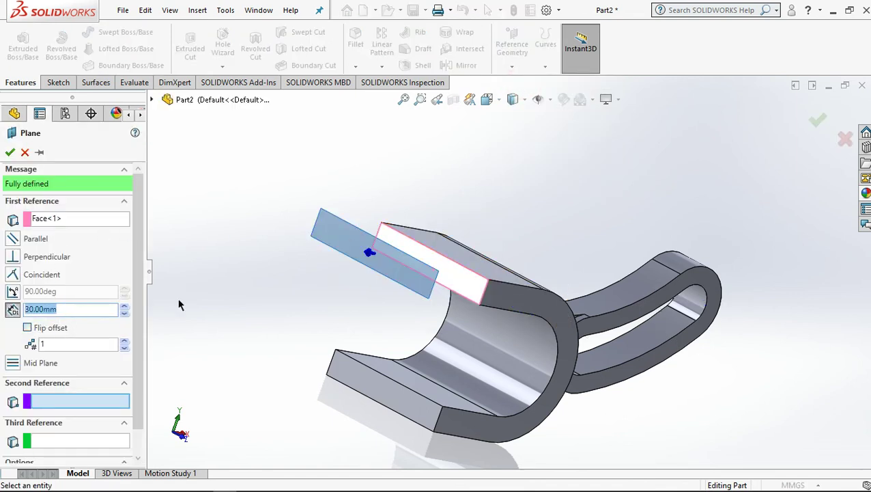
pyautogui.scroll(-1, 410, 211)
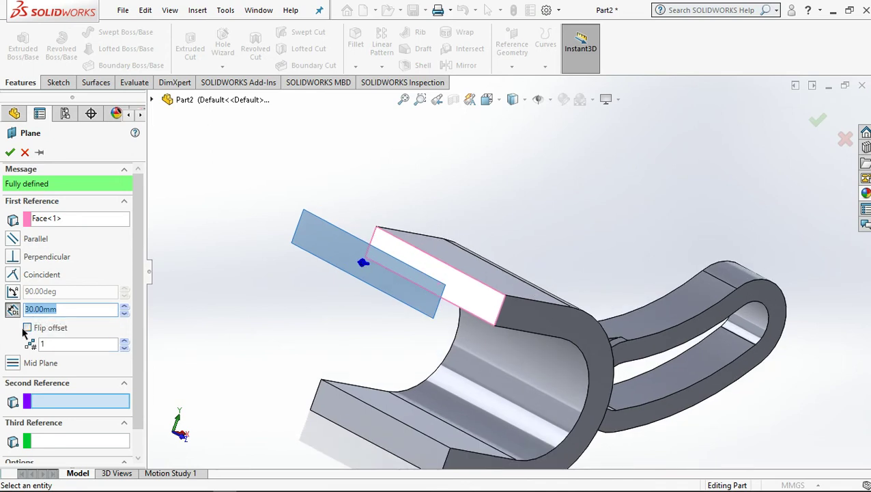
pyautogui.moveTo(442, 280); pyautogui.dragTo(429, 308, button='middle')
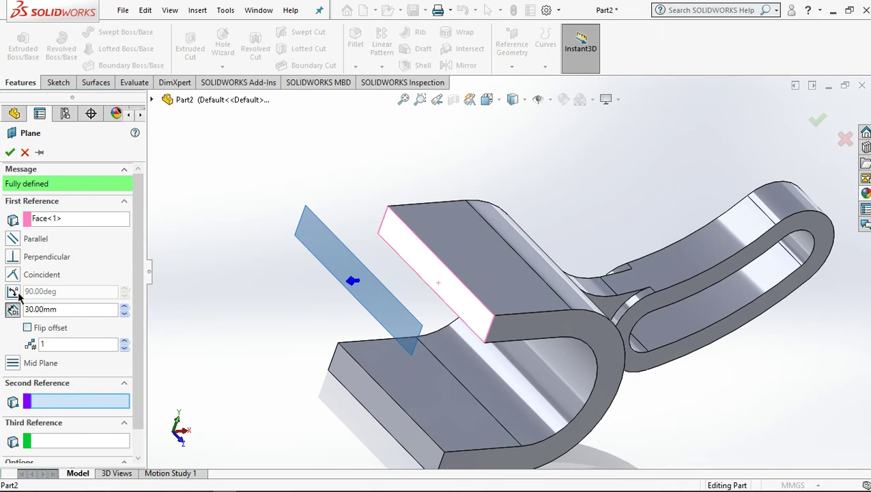
pyautogui.click(27, 329)
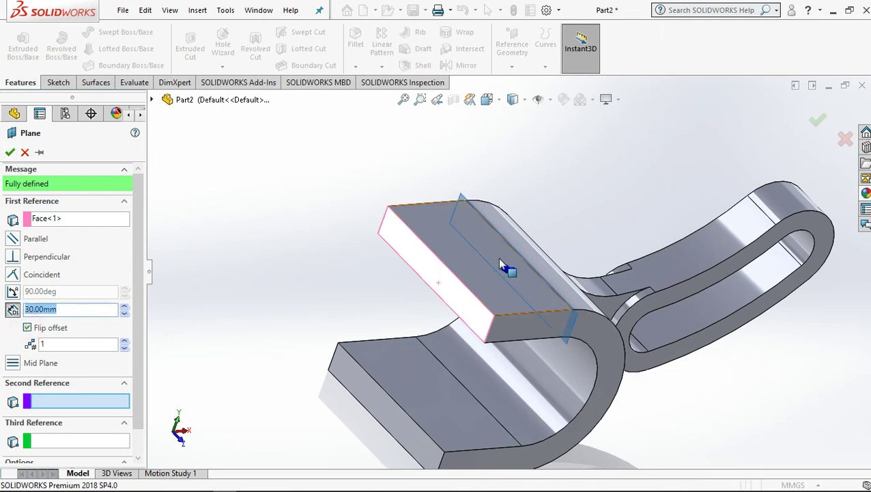
pyautogui.scroll(-2, 495, 267)
pyautogui.press('Return')
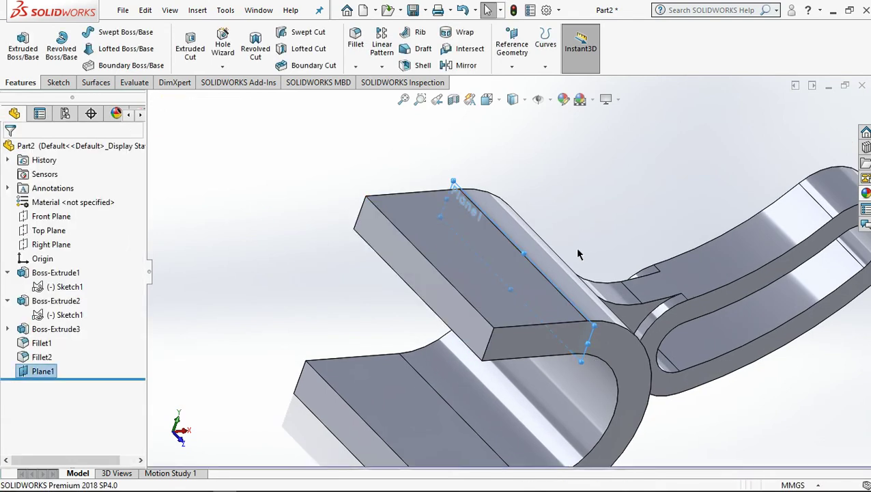
# - View Plane1 face-on and pan the part into position
pyautogui.rightClick(44, 372)
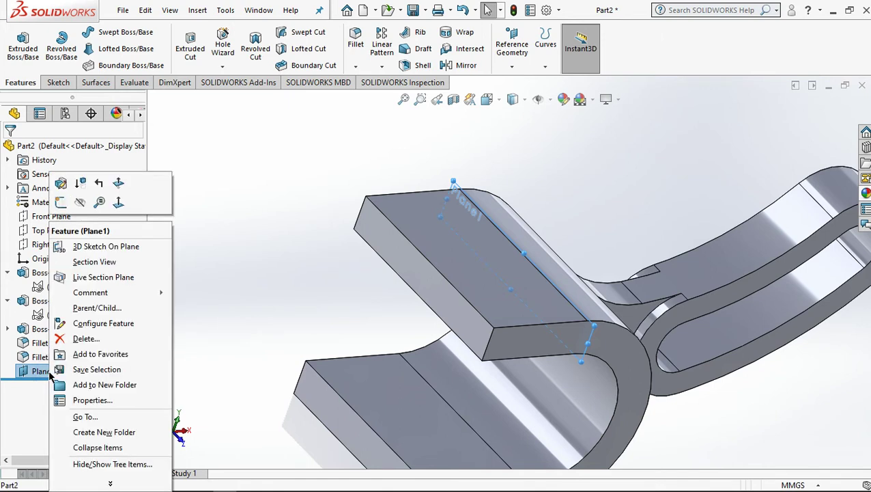
pyautogui.click(118, 202)
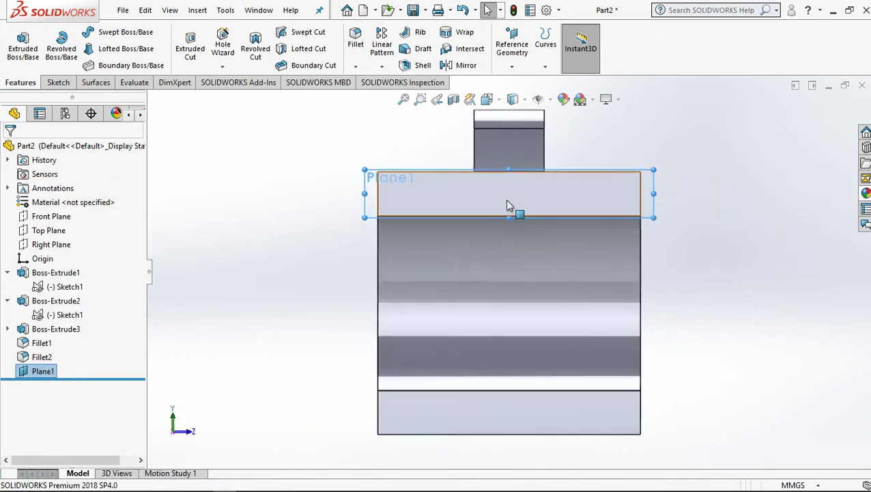
pyautogui.keyDown('ctrl'); pyautogui.moveTo(504, 233); pyautogui.dragTo(478, 308, button='middle'); pyautogui.keyUp('ctrl')
# - Draw a vertical construction line rising from the plane's top-edge midpoint
pyautogui.click(59, 83)
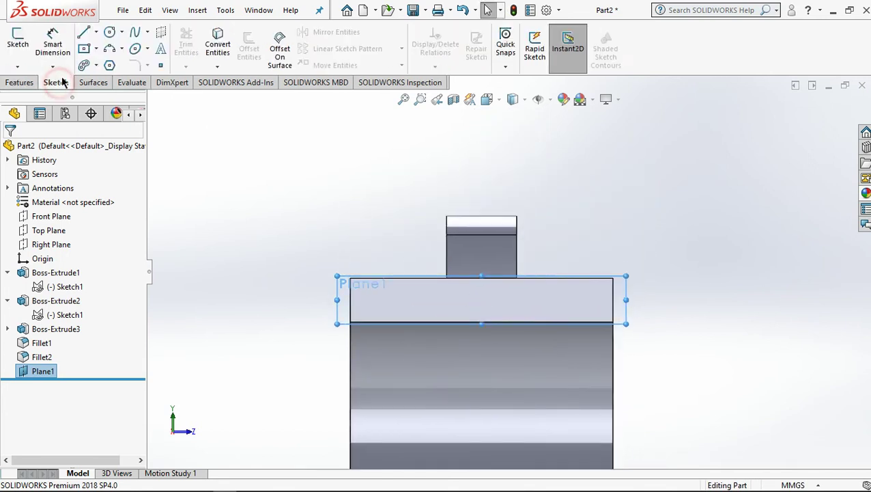
pyautogui.click(98, 34)
pyautogui.click(107, 53)
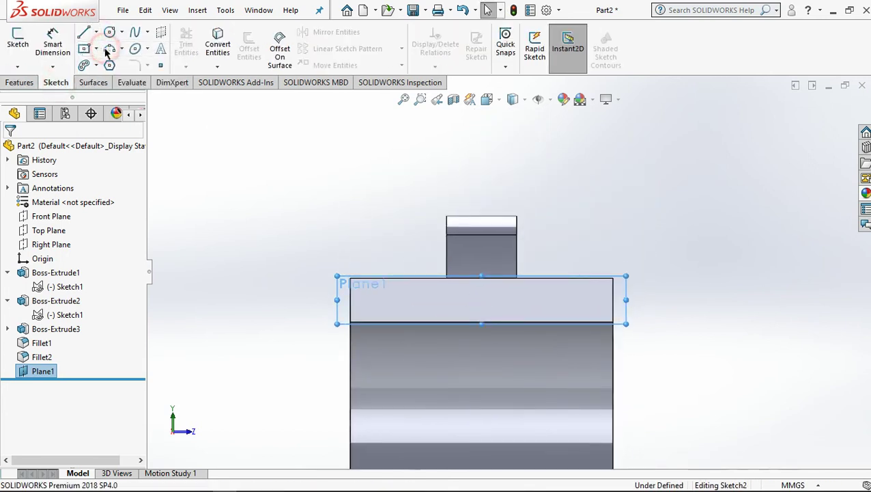
pyautogui.click(60, 294)
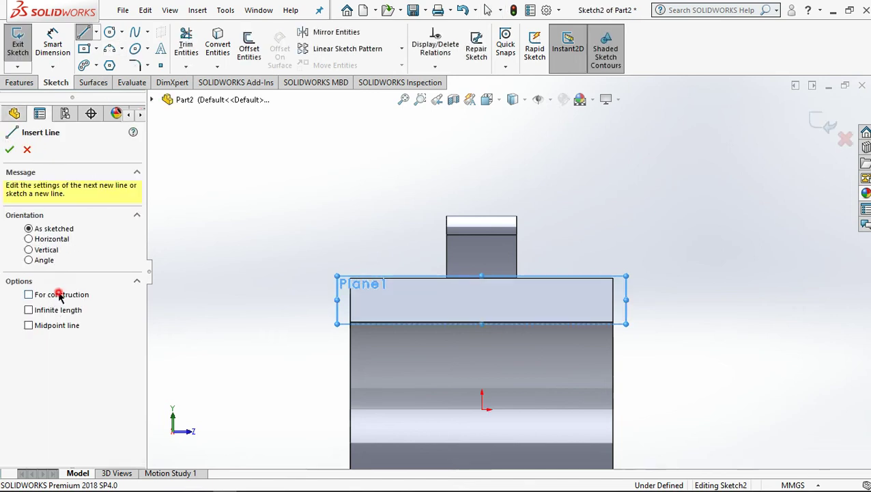
pyautogui.click(480, 277)
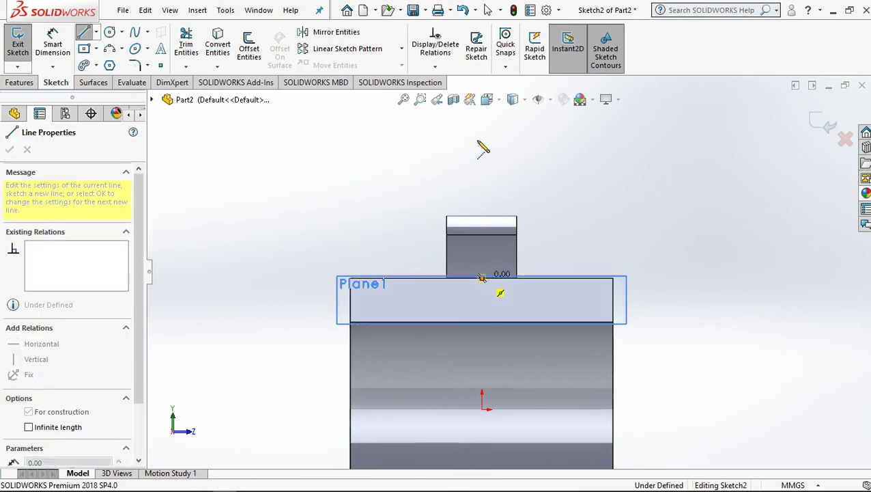
pyautogui.click(481, 136)
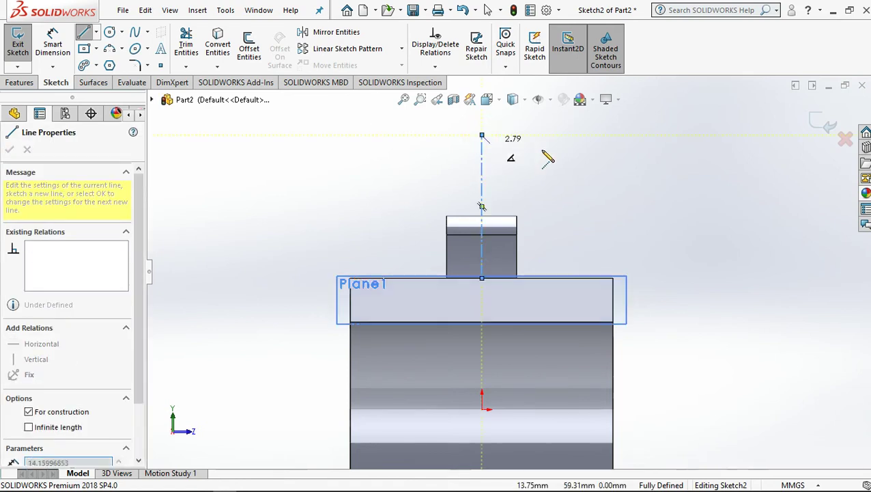
pyautogui.rightClick(571, 163)
pyautogui.click(580, 175)
pyautogui.press('Escape')
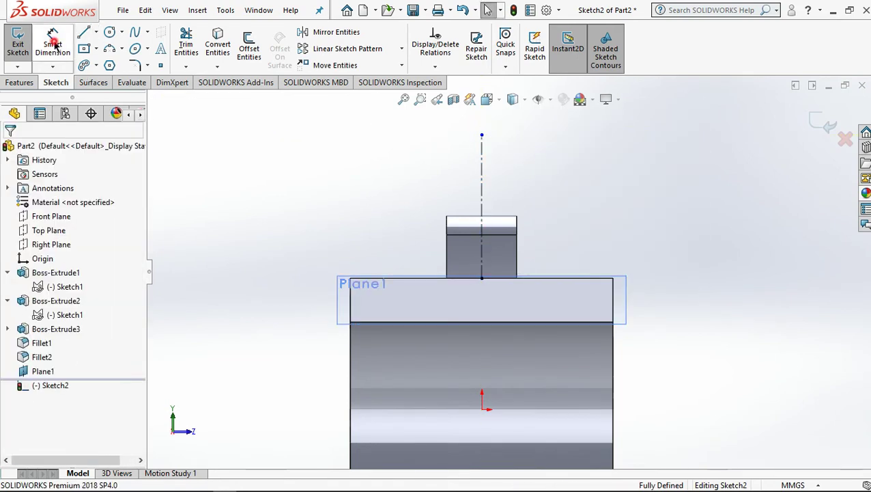
# - Dimension the construction line to 25 mm long
pyautogui.click(53, 42)
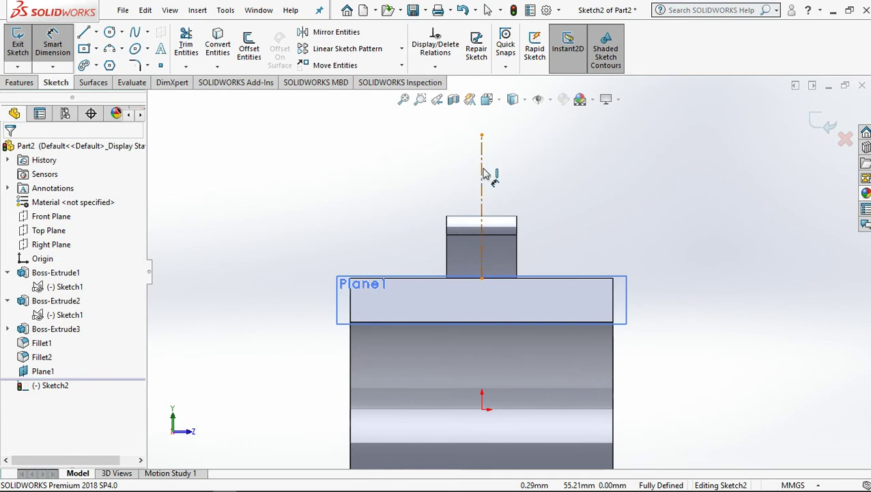
pyautogui.click(483, 171)
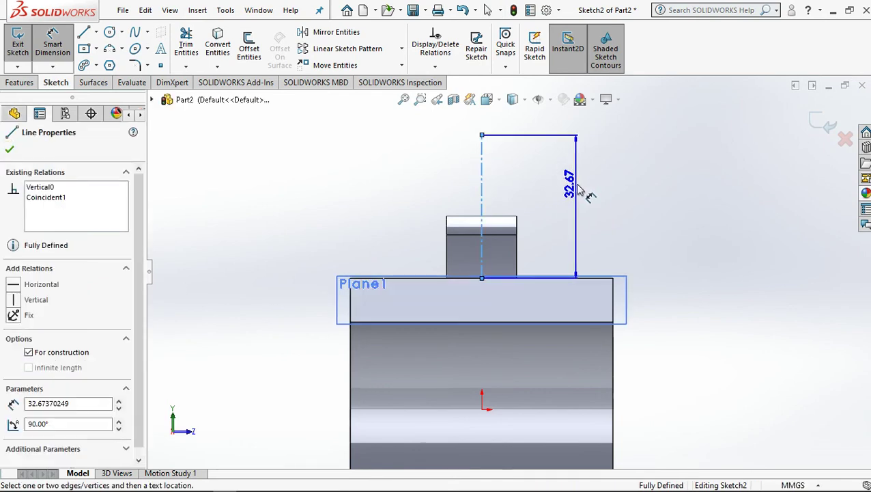
pyautogui.click(585, 193)
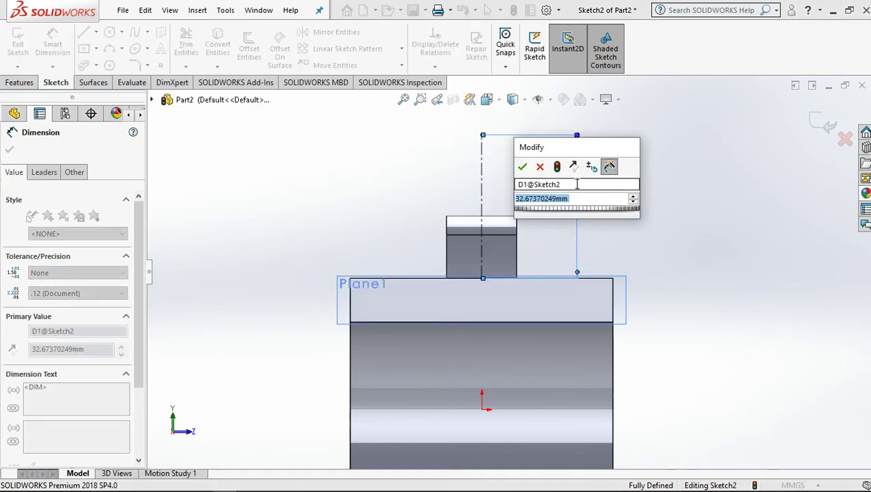
pyautogui.write('25')
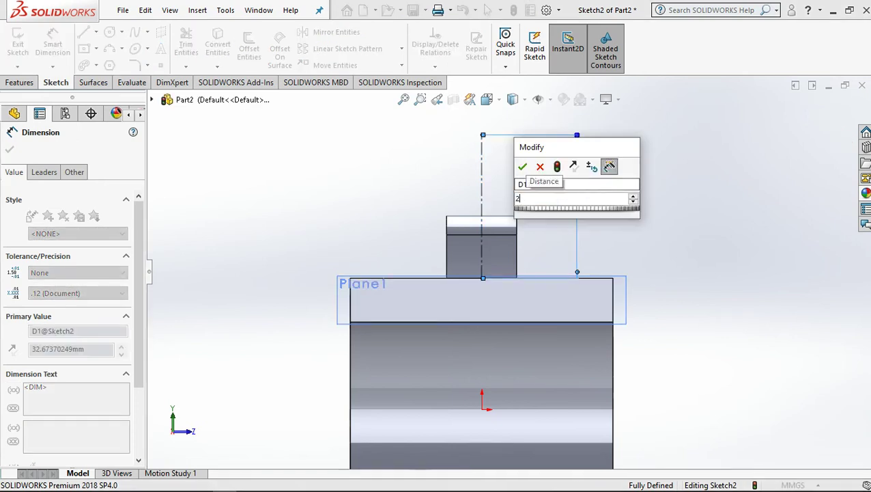
pyautogui.click(522, 167)
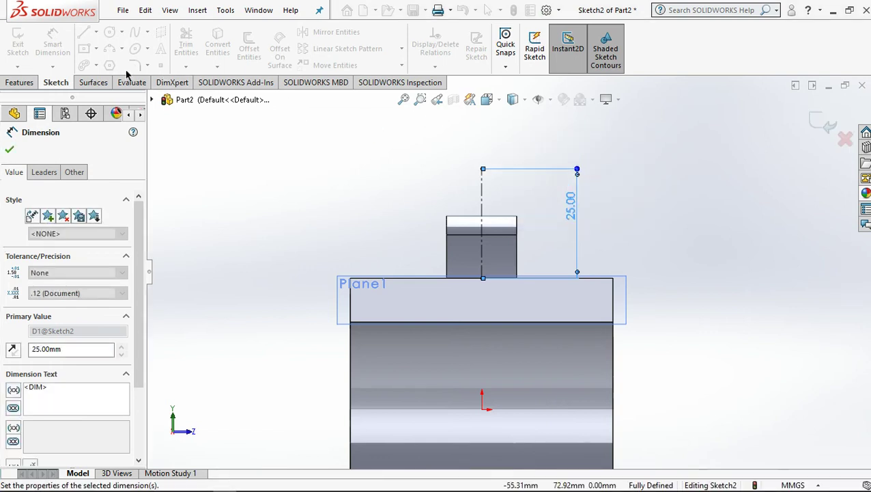
pyautogui.click(110, 33)
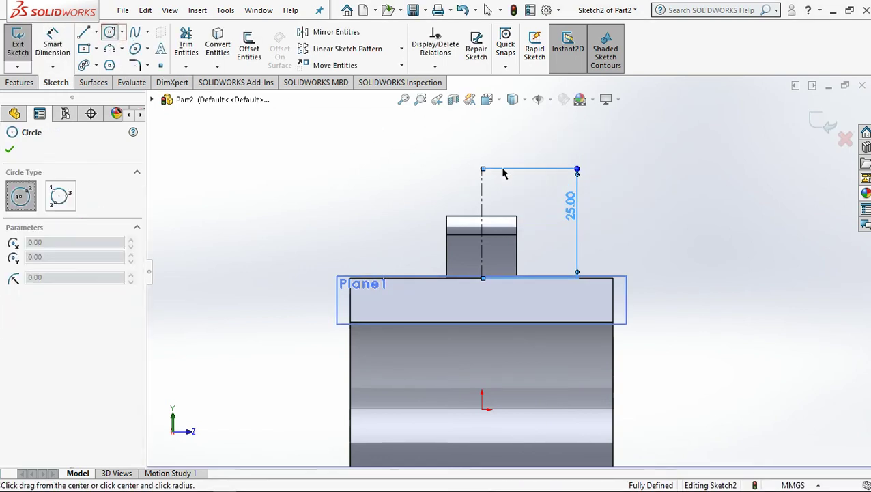
# - Draw a Ø12.50 circle centred at the construction line's top end
pyautogui.click(483, 169)
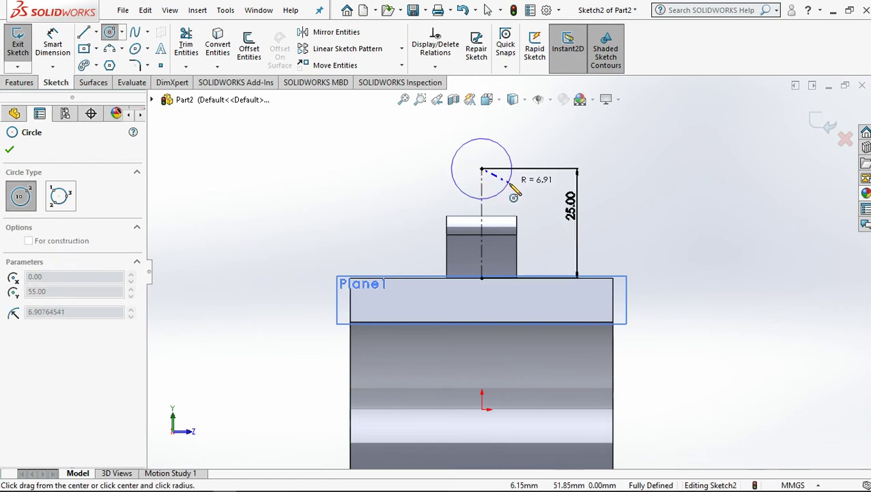
pyautogui.click(509, 184)
pyautogui.click(53, 44)
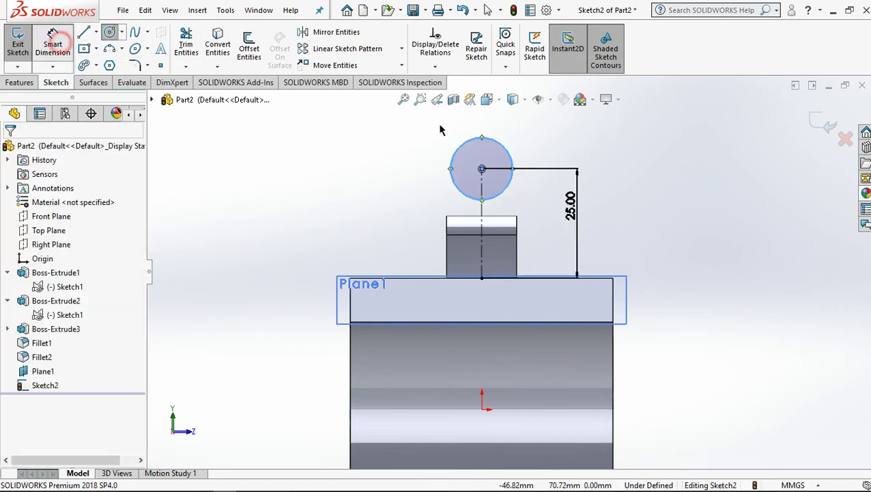
pyautogui.click(474, 148)
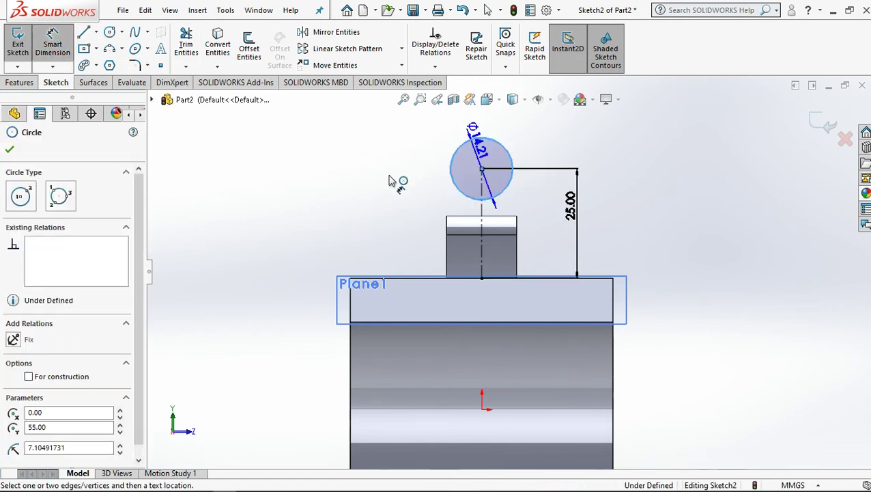
pyautogui.click(396, 180)
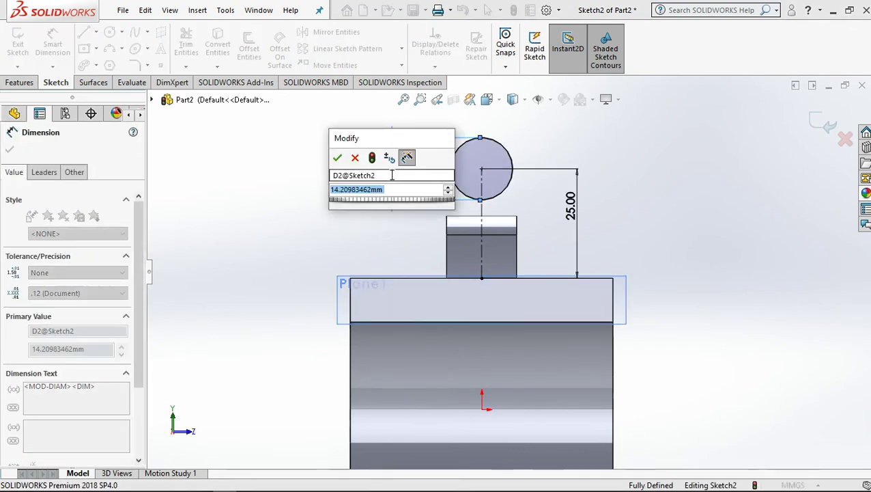
pyautogui.write('12,5')
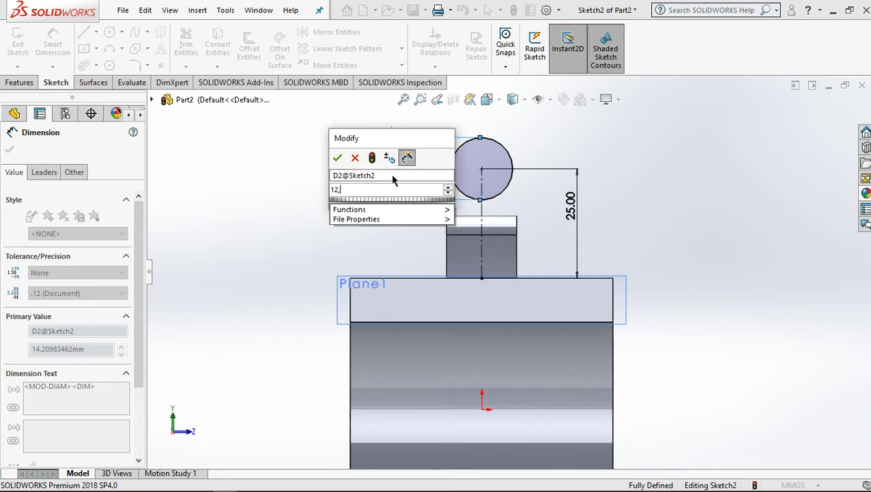
pyautogui.click(337, 157)
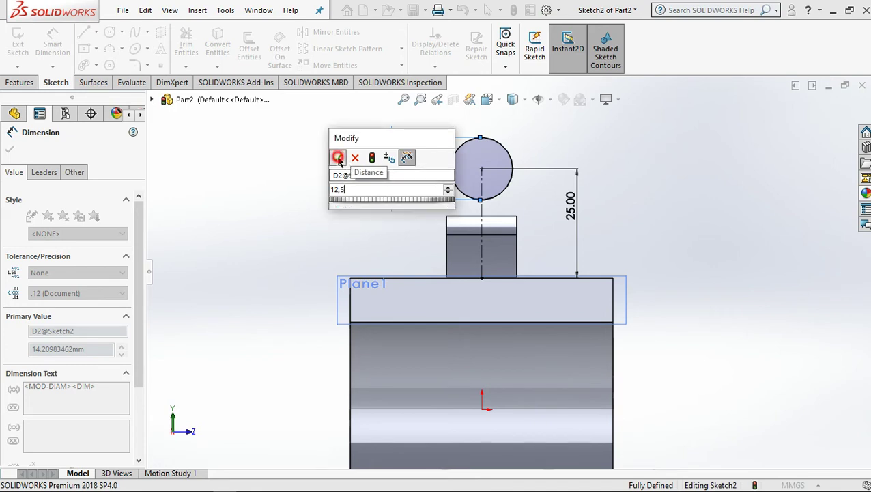
# - Add a concentric outer circle dimensioned to Ø30.00
pyautogui.click(109, 33)
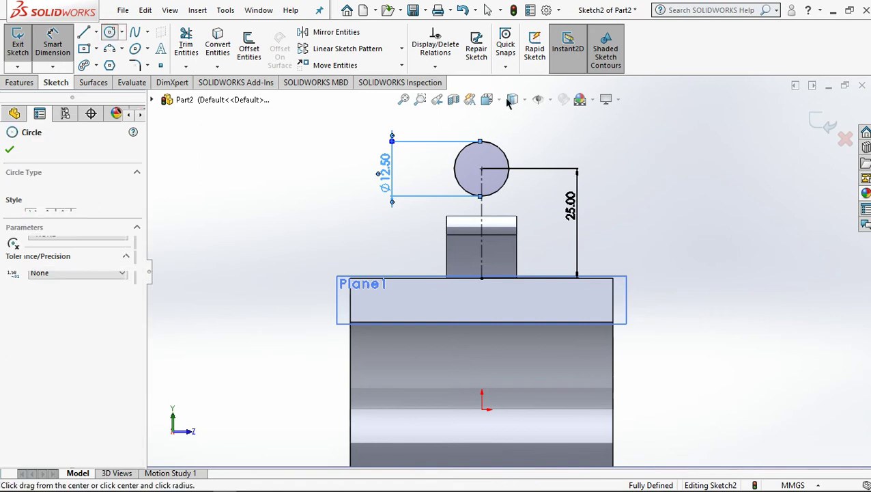
pyautogui.scroll(1, 507, 273)
pyautogui.scroll(1, 493, 199)
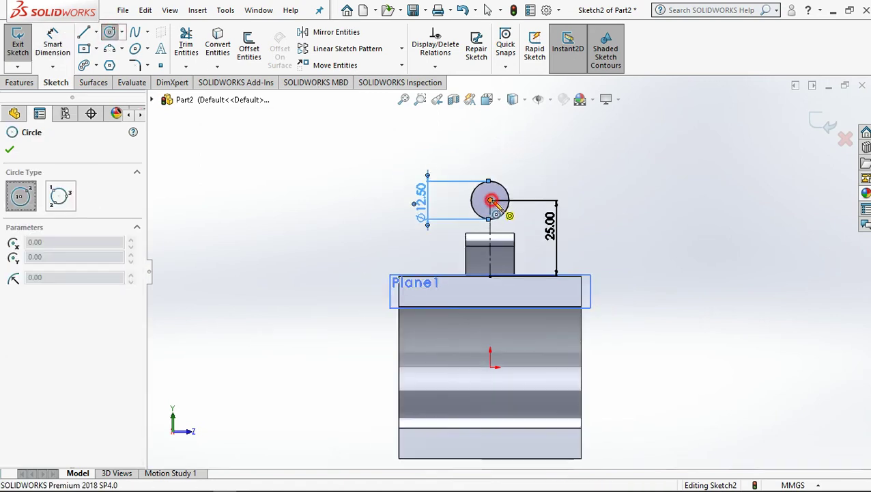
pyautogui.click(489, 200)
pyautogui.click(490, 162)
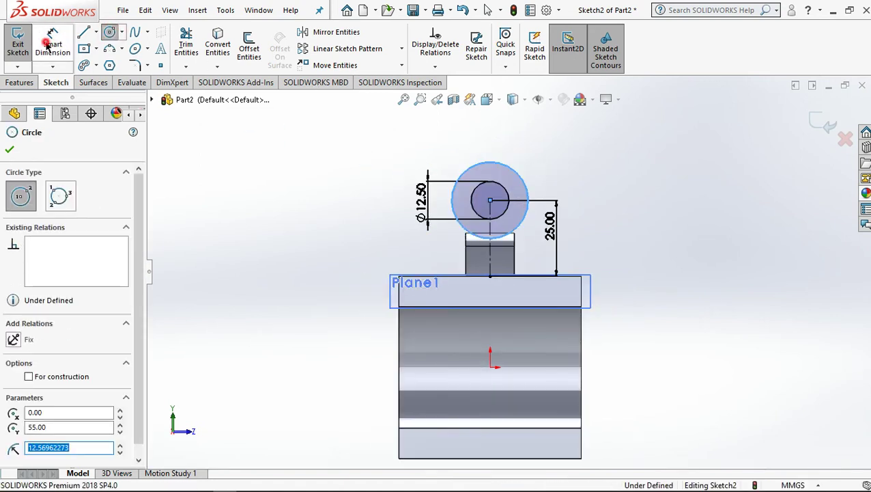
pyautogui.click(50, 42)
pyautogui.scroll(-2, 486, 173)
pyautogui.click(486, 174)
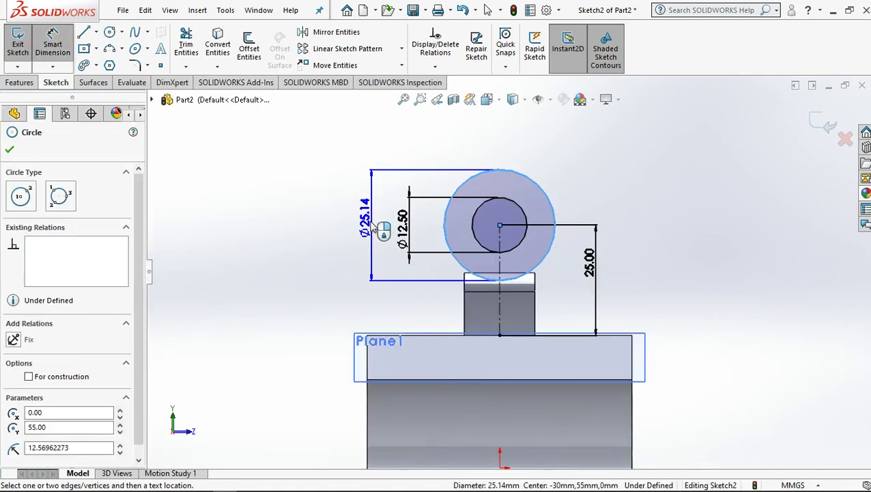
pyautogui.click(372, 224)
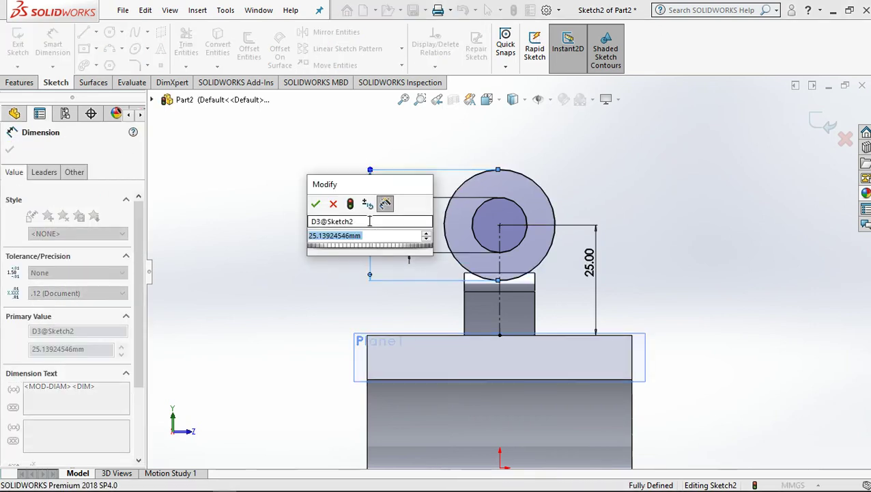
pyautogui.write('30')
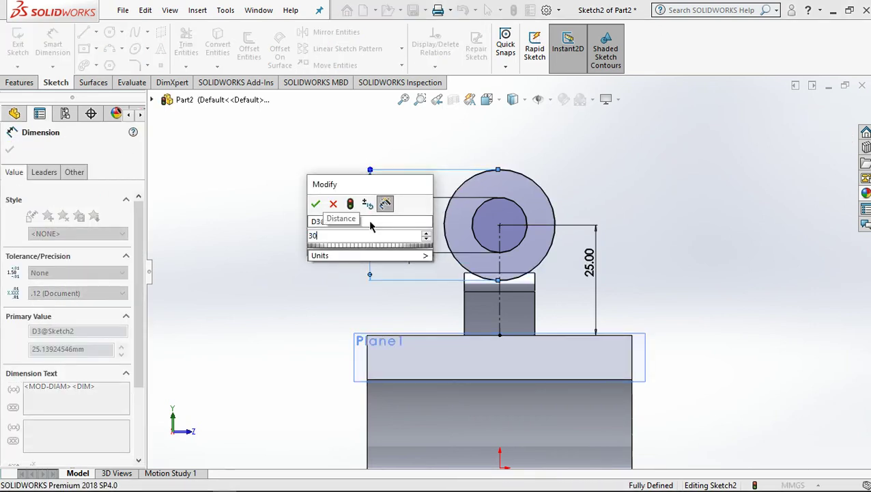
pyautogui.click(316, 204)
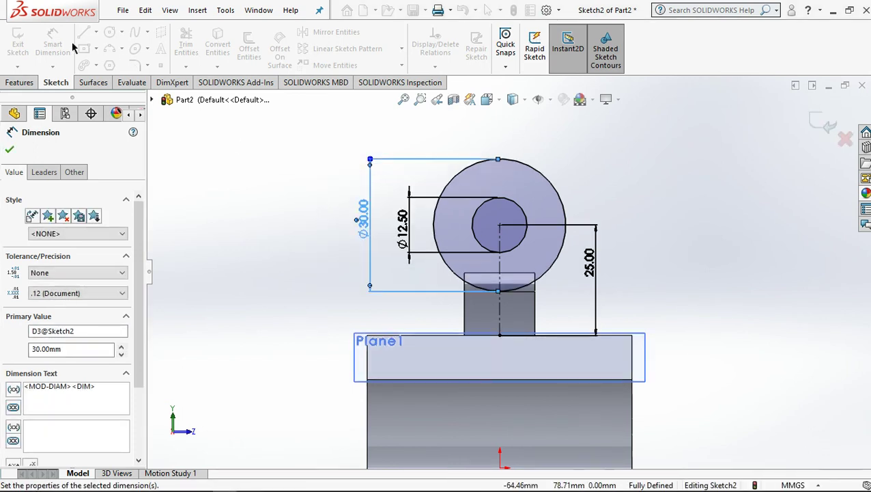
pyautogui.click(9, 150)
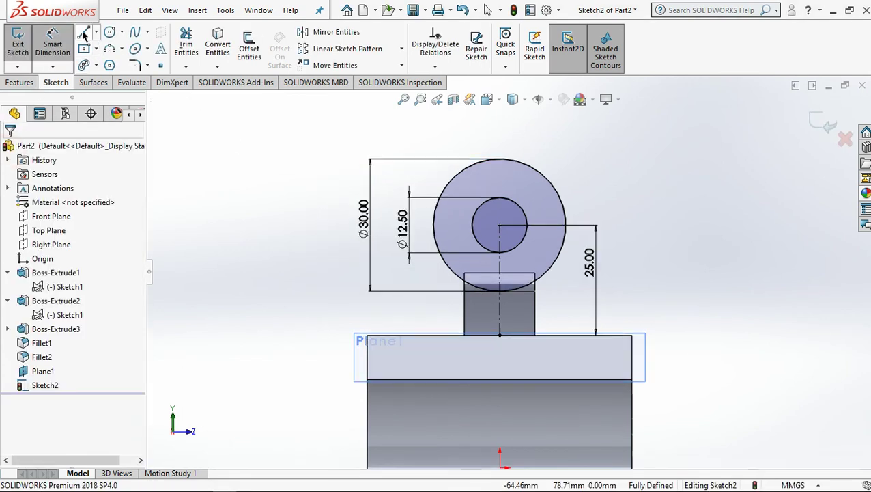
# - Draw the lug's vertical sides and 30 mm base line from the circle down to the plane edge
pyautogui.click(84, 34)
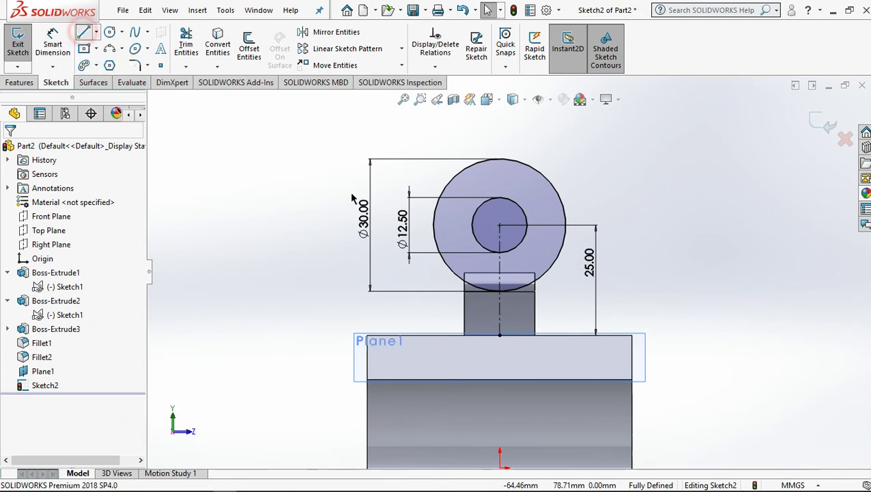
pyautogui.click(433, 224)
pyautogui.click(433, 336)
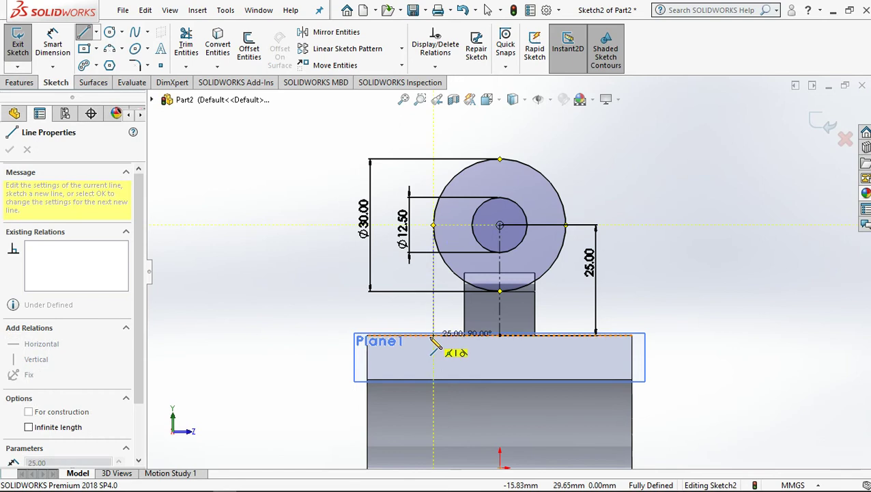
pyautogui.click(433, 336)
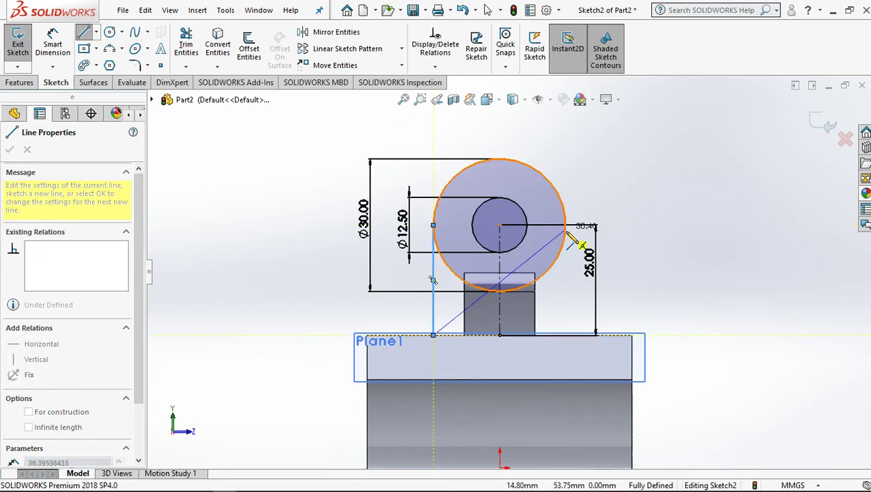
pyautogui.click(567, 336)
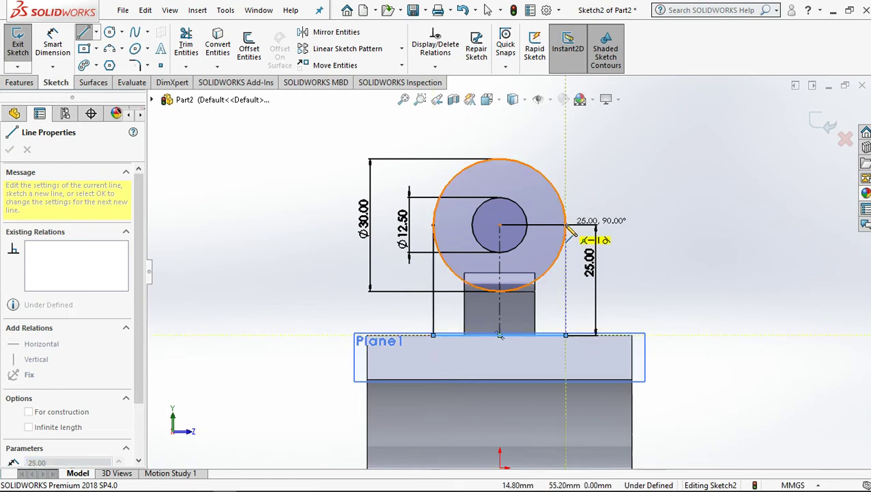
pyautogui.click(566, 226)
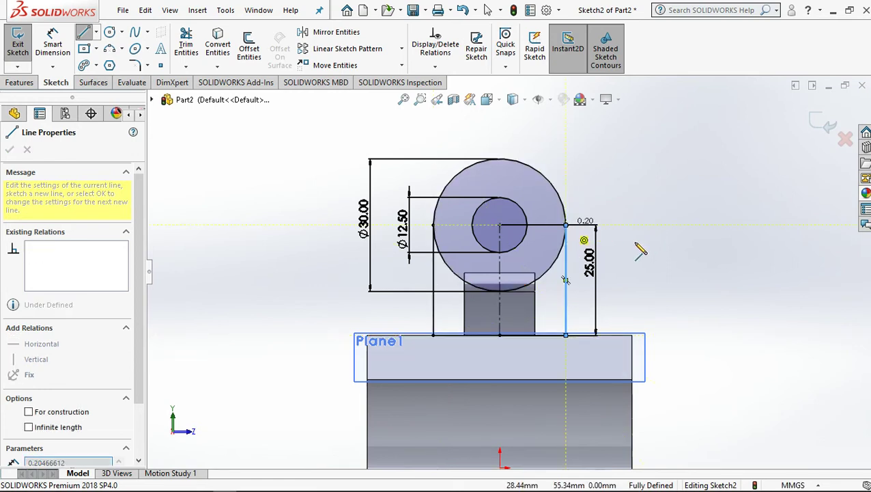
# - Trim the lower arcs off the Ø30 circle to close the lug profile
pyautogui.click(191, 45)
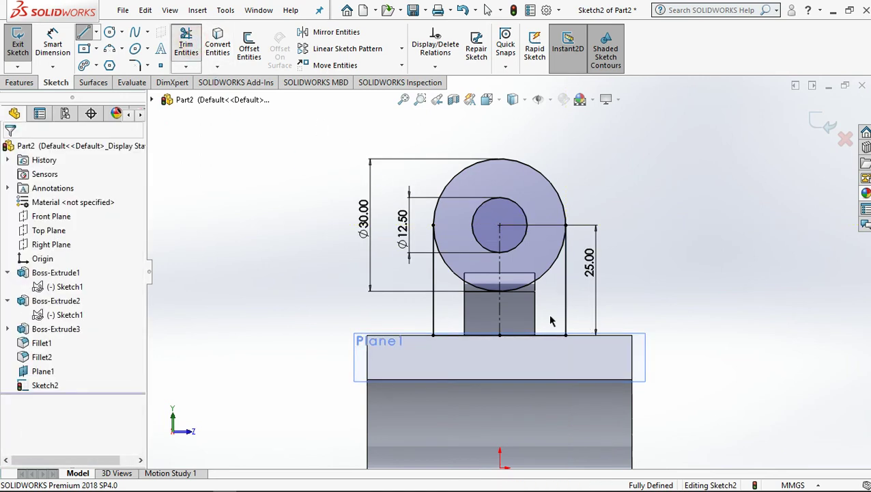
pyautogui.moveTo(541, 274)
pyautogui.mouseDown()
pyautogui.moveTo(466, 304)
pyautogui.moveTo(471, 274)
pyautogui.moveTo(478, 286)
pyautogui.mouseUp()
pyautogui.moveTo(588, 328)
pyautogui.mouseDown(button='middle')
pyautogui.moveTo(548, 335)
pyautogui.moveTo(683, 278)
pyautogui.mouseUp(button='middle')
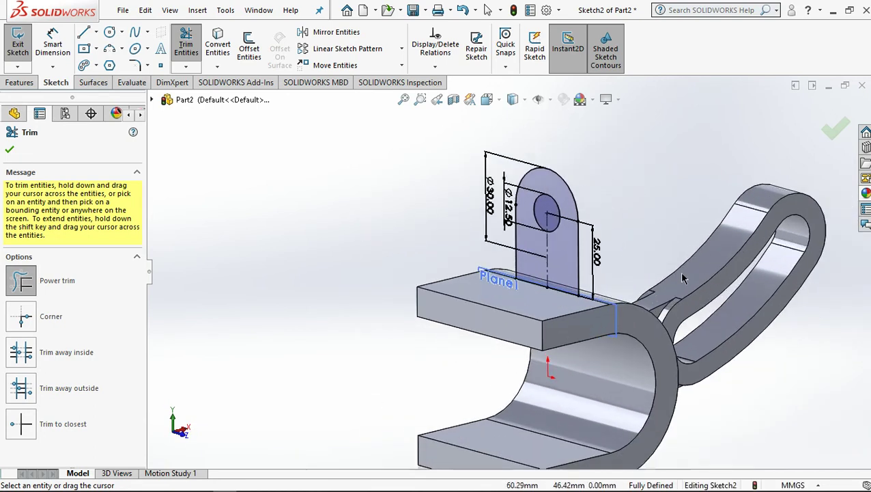
pyautogui.click(8, 151)
pyautogui.click(22, 83)
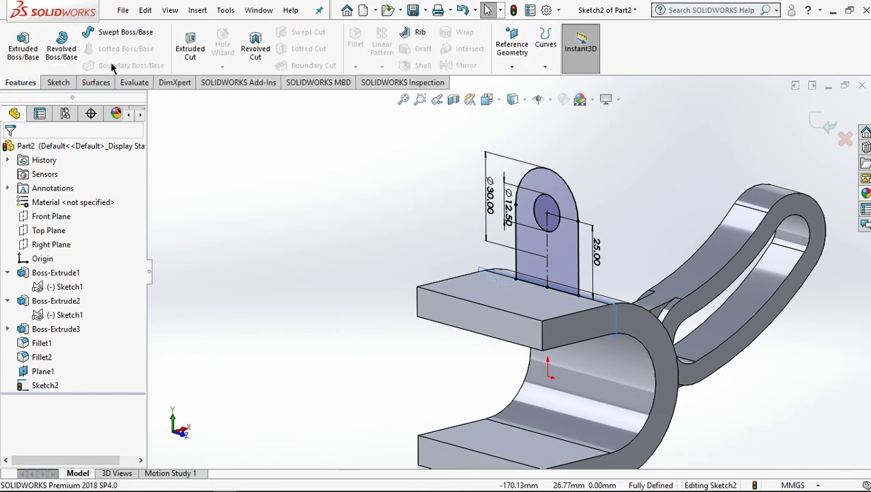
# - Extrude the lug sketch 10 mm as a solid merged with the bracket
pyautogui.click(22, 50)
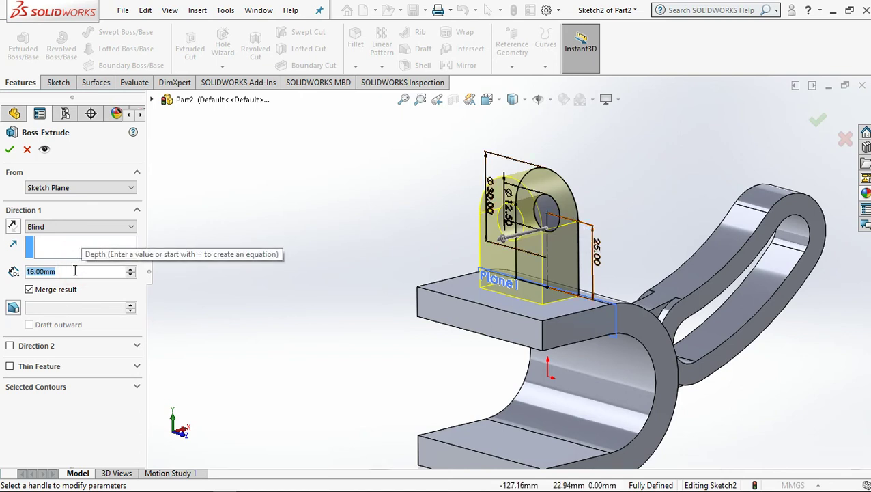
pyautogui.write('10')
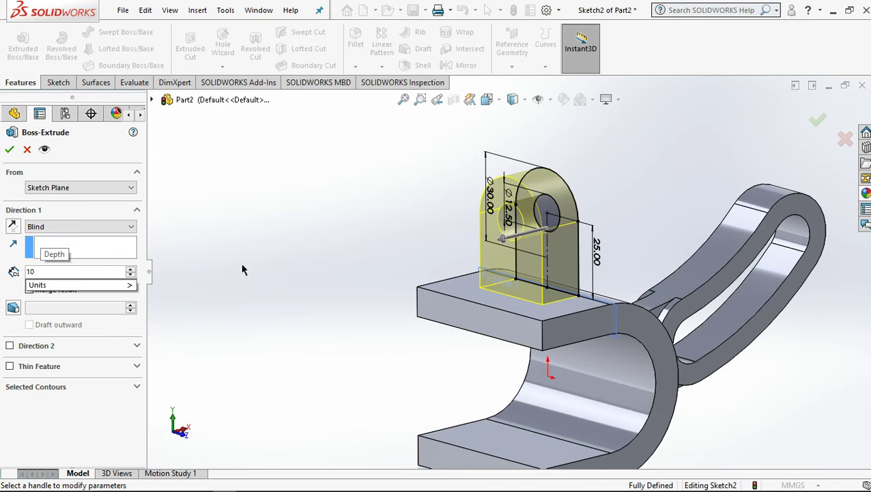
pyautogui.click(302, 258)
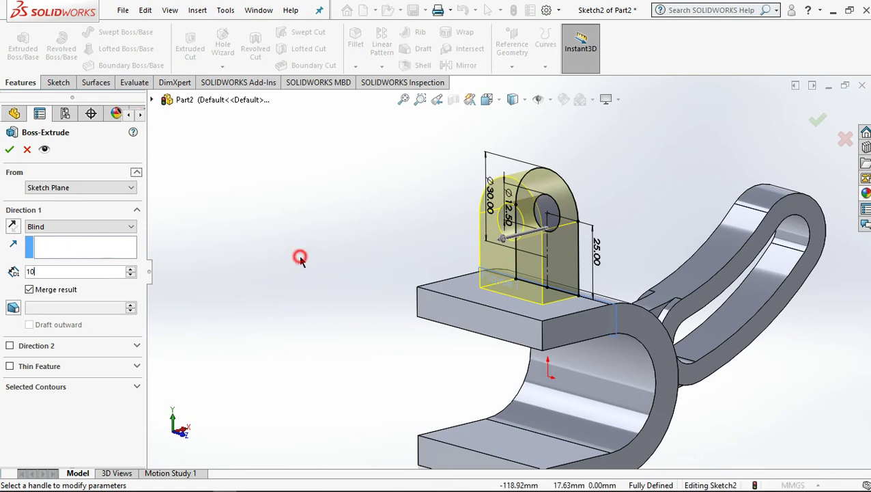
pyautogui.click(8, 151)
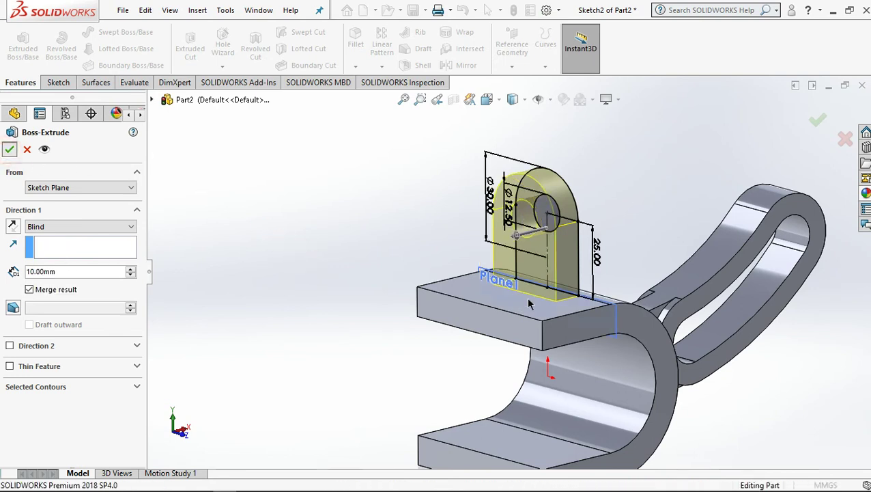
# - Orbit to the underside and select the U-clamp's flat face
pyautogui.scroll(3, 577, 350)
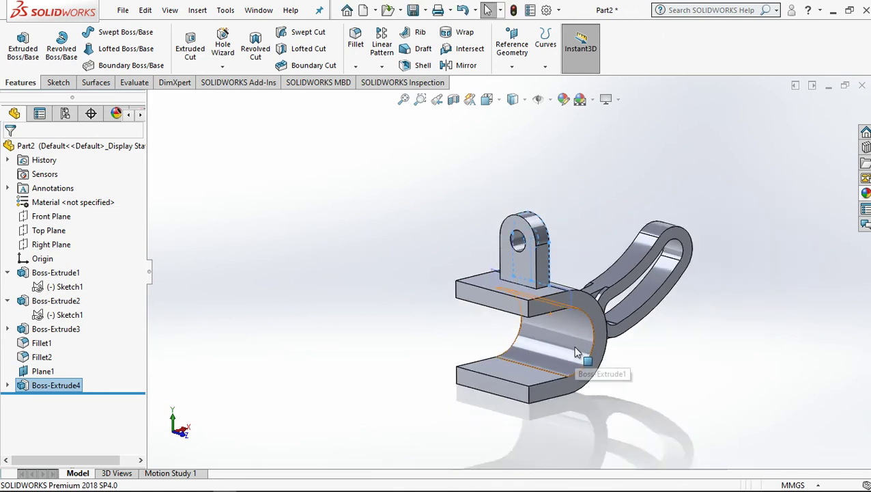
pyautogui.click(632, 377)
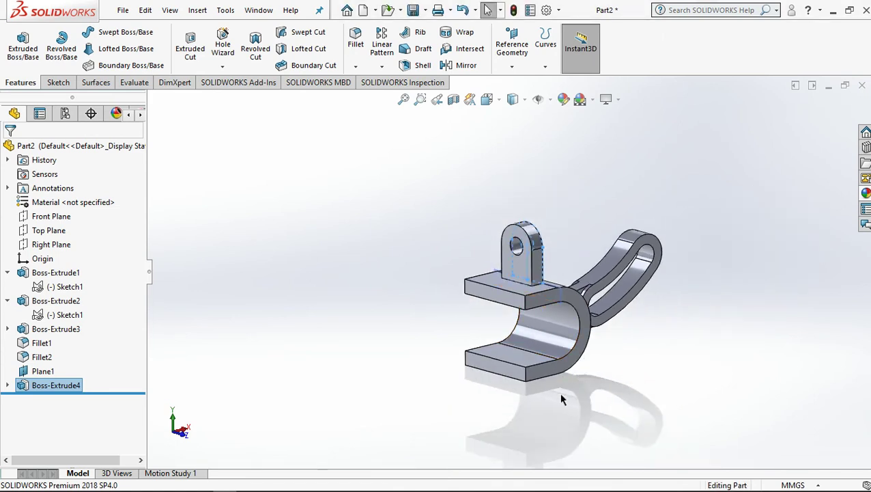
pyautogui.scroll(-3, 561, 397)
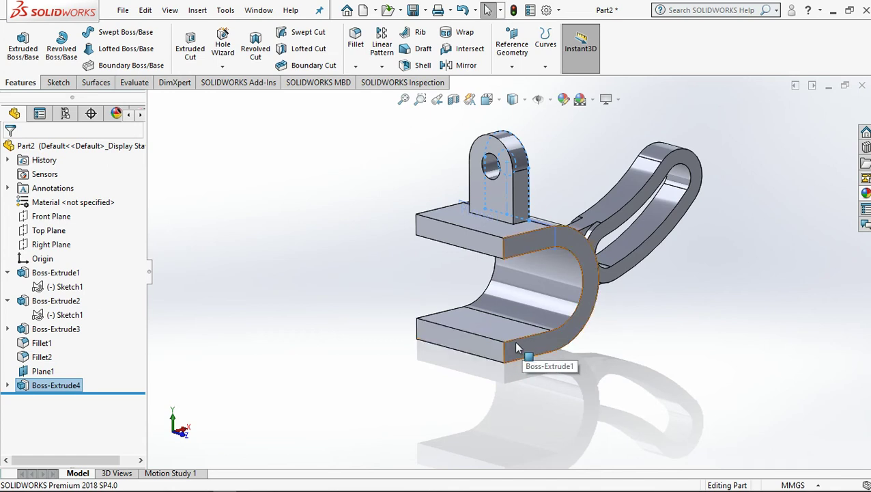
pyautogui.moveTo(631, 297); pyautogui.dragTo(541, 262, button='middle')
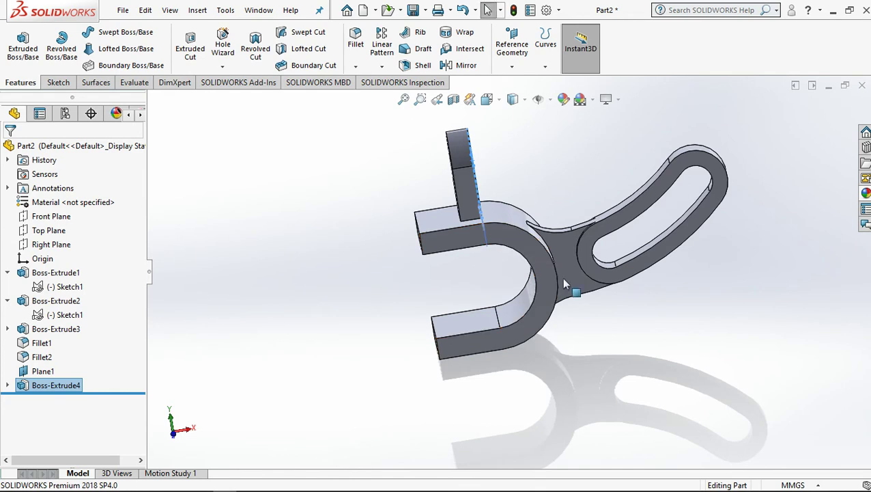
pyautogui.click(455, 348)
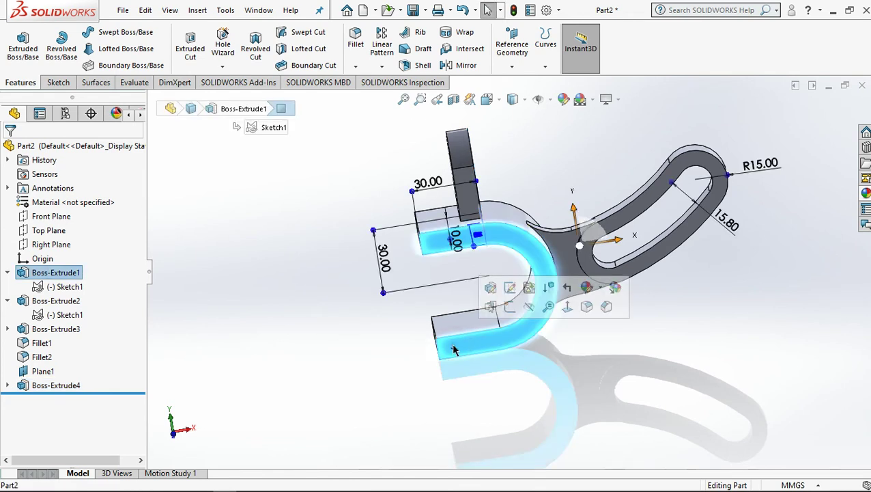
# - View the clamp face head-on and sketch a closed rectangle across the lower arm's end
pyautogui.click(568, 307)
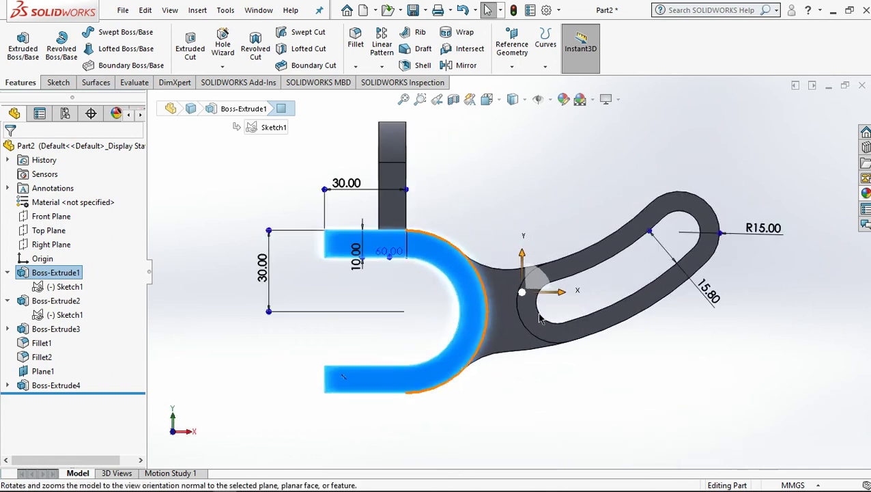
pyautogui.click(58, 82)
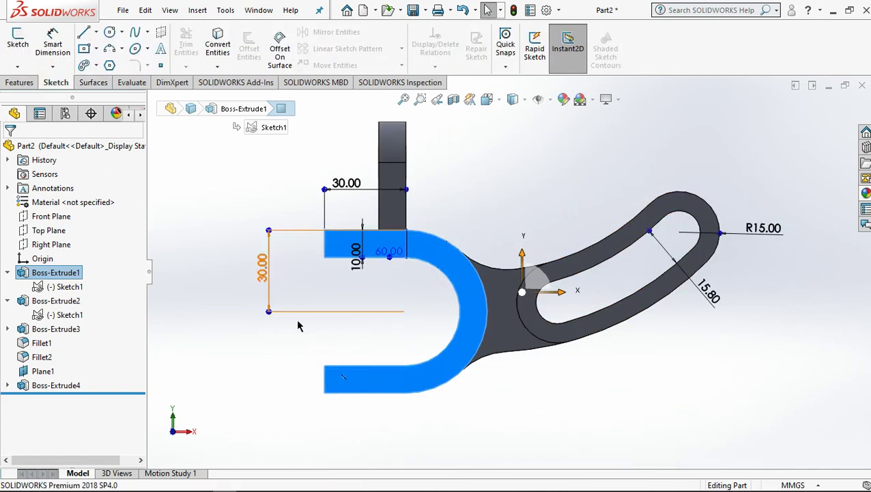
pyautogui.click(83, 32)
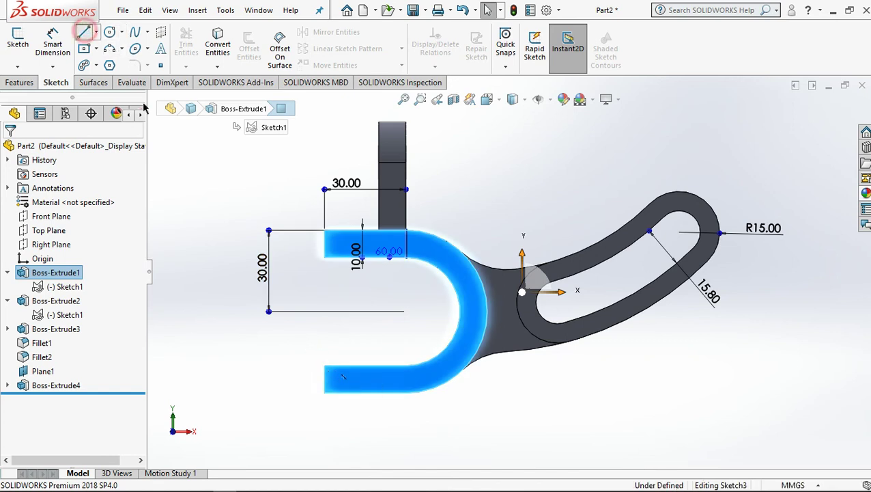
pyautogui.click(324, 392)
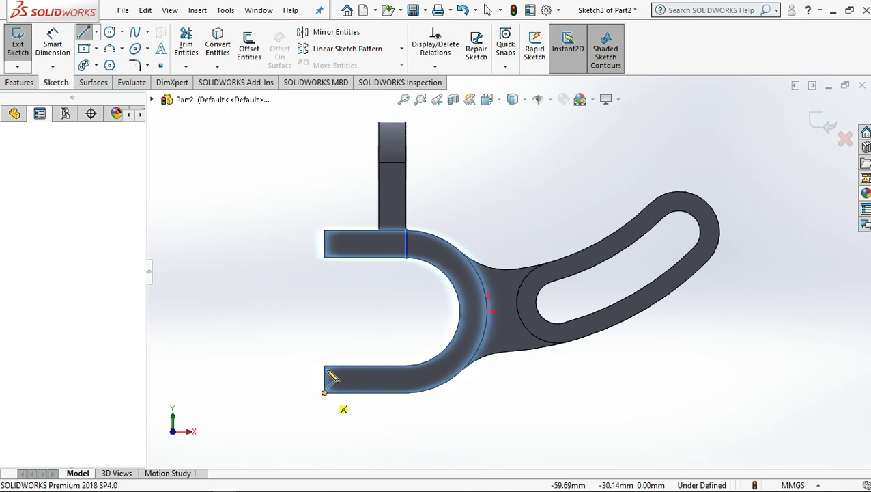
pyautogui.click(324, 367)
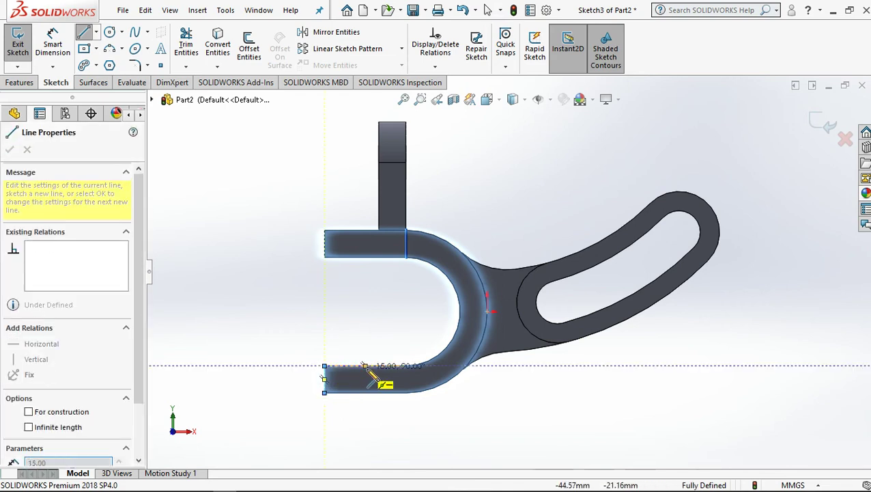
pyautogui.click(375, 366)
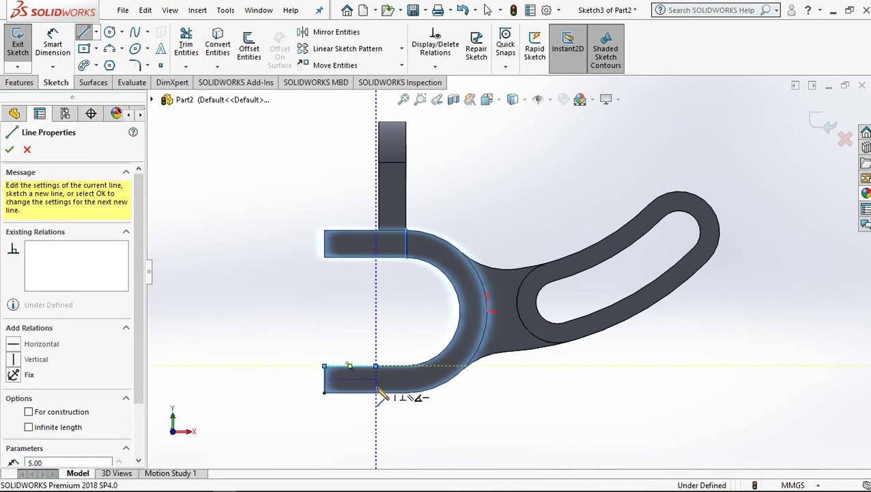
pyautogui.click(375, 392)
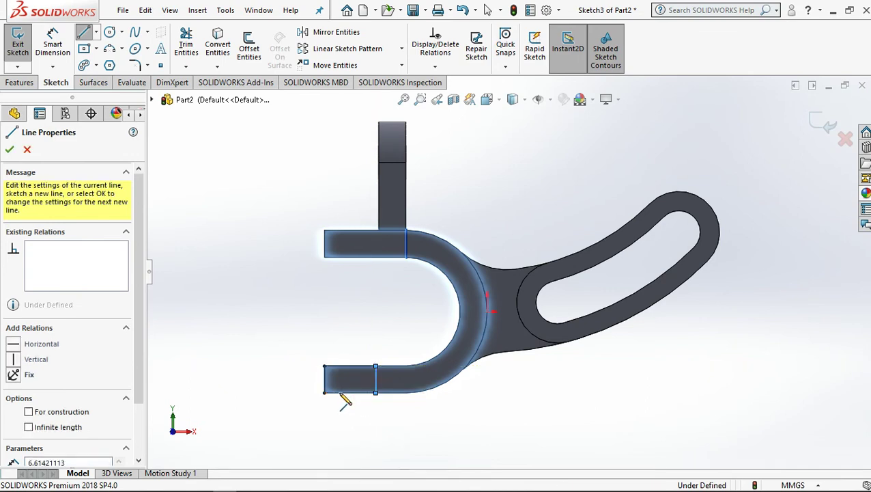
pyautogui.click(325, 392)
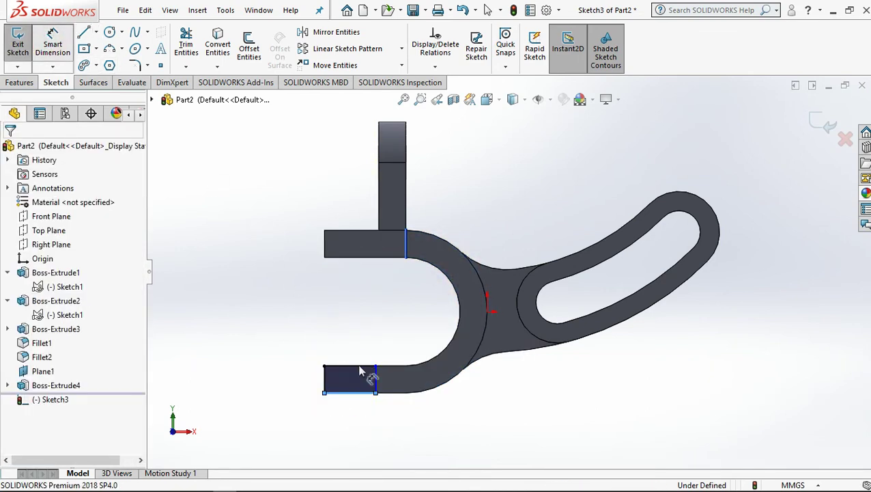
pyautogui.click(356, 363)
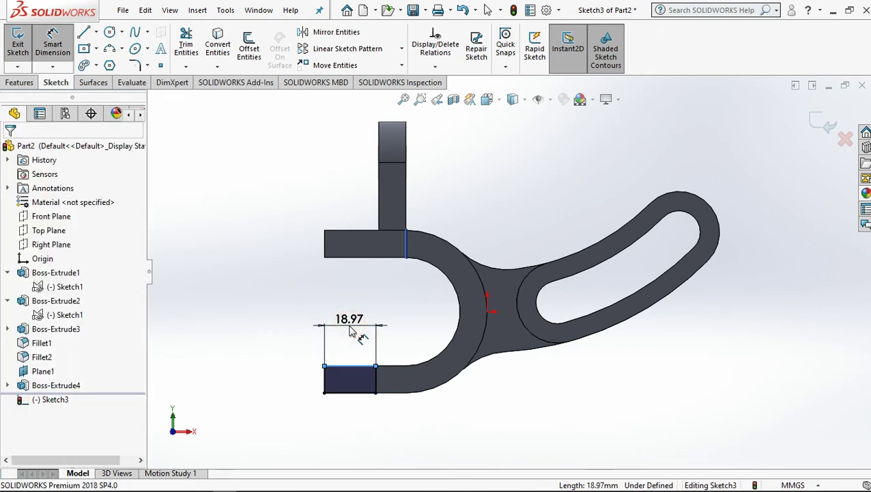
# - Dimension the rectangle's top edge to 20 mm
pyautogui.click(350, 331)
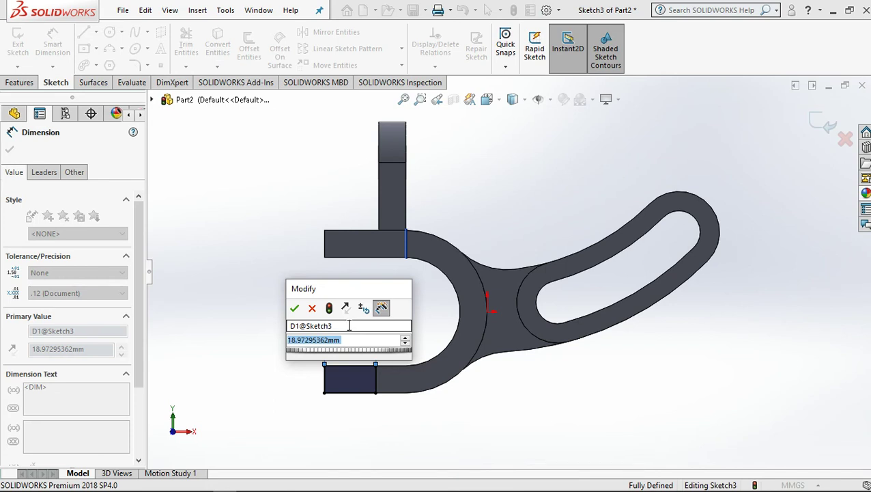
pyautogui.write('20')
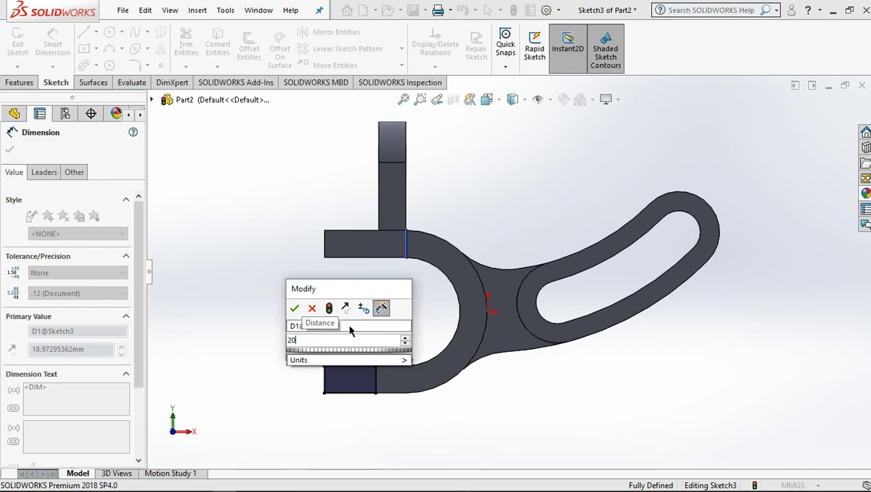
pyautogui.click(296, 308)
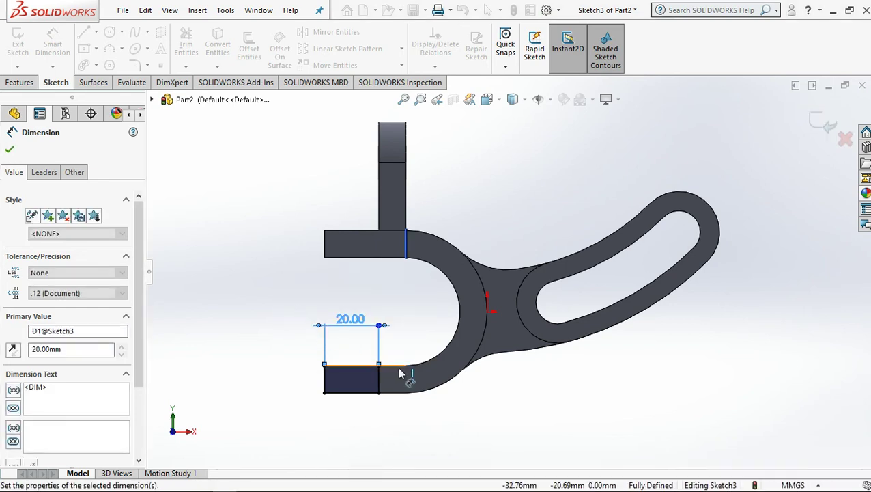
pyautogui.moveTo(395, 391)
pyautogui.mouseDown(button='middle')
pyautogui.moveTo(387, 380)
pyautogui.moveTo(394, 390)
pyautogui.mouseUp(button='middle')
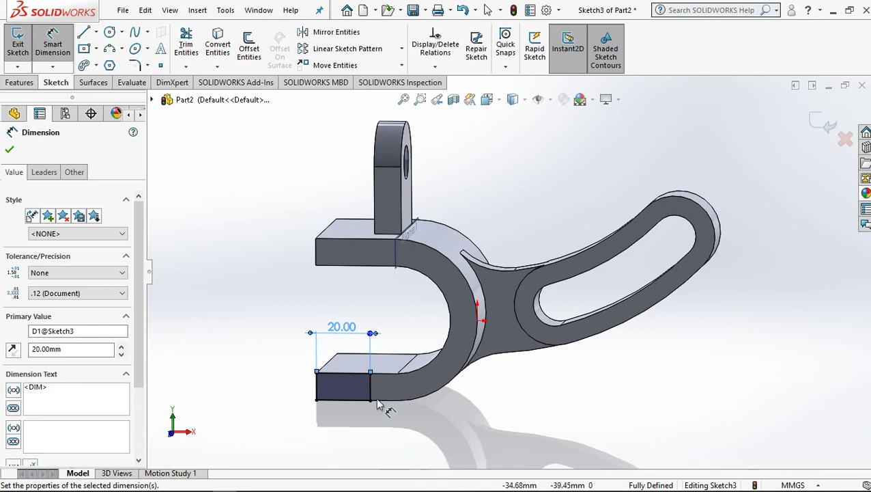
pyautogui.click(33, 83)
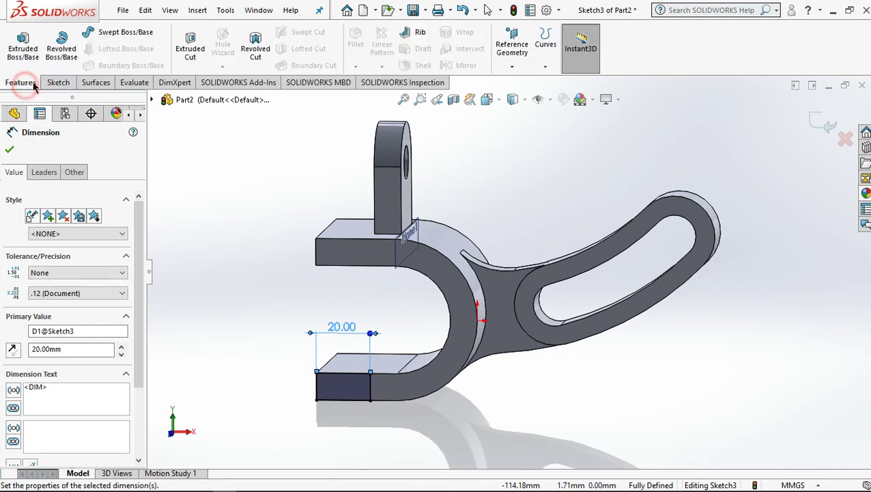
# - Cut-extrude the rectangle 9.5 mm deep (Blind) into the lower arm's tip
pyautogui.click(195, 53)
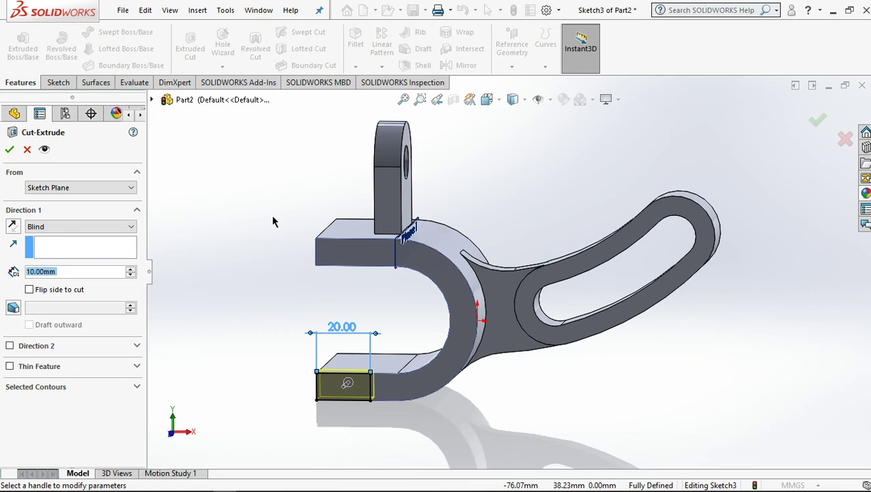
pyautogui.write('9')
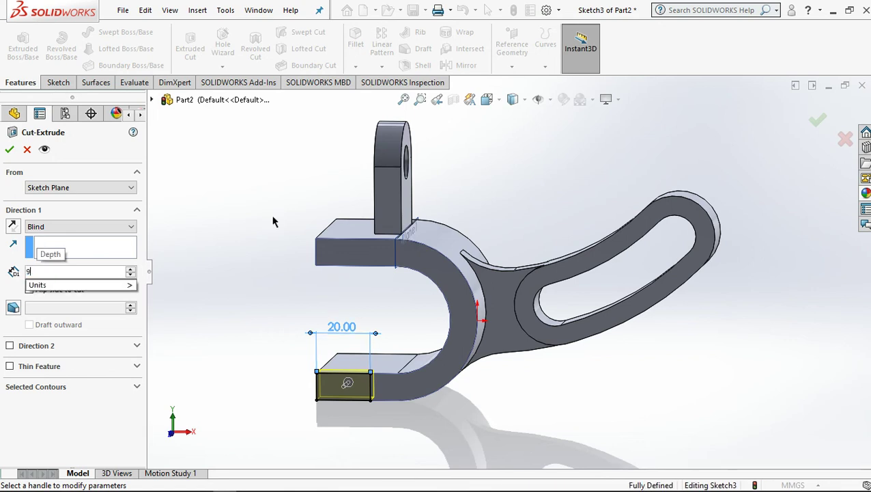
pyautogui.write('.5')
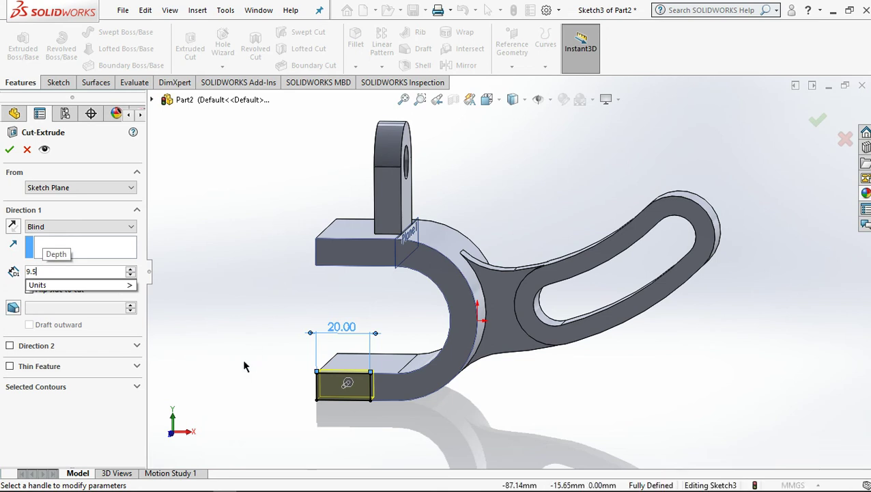
pyautogui.click(262, 344)
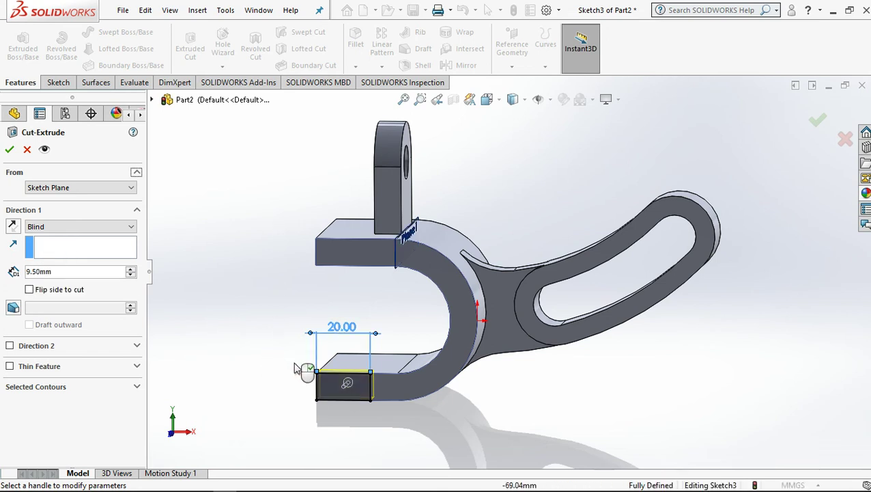
pyautogui.moveTo(367, 381); pyautogui.dragTo(362, 365, button='middle')
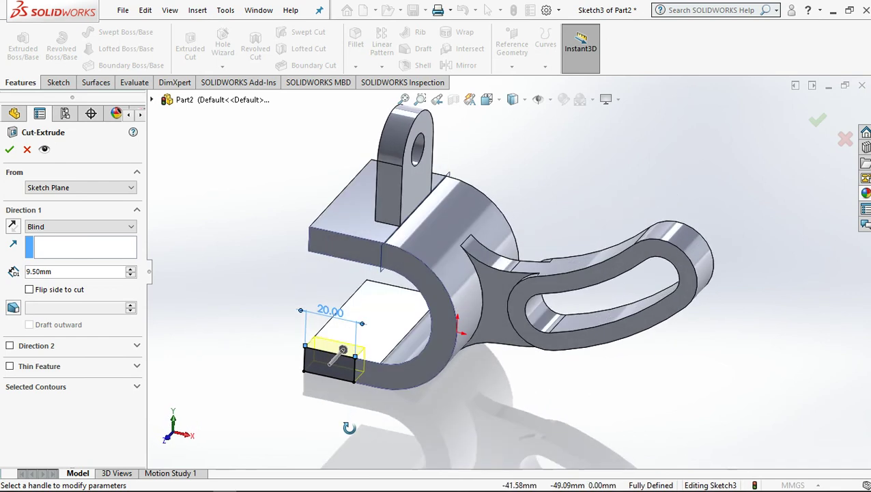
pyautogui.scroll(-3, 361, 362)
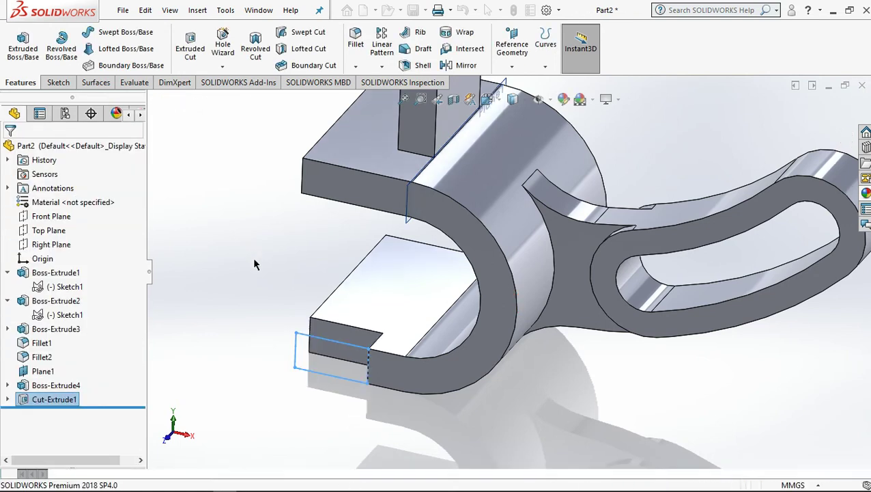
# - Select the notched tip face and turn the view normal to it
pyautogui.moveTo(528, 430); pyautogui.dragTo(335, 389, button='middle')
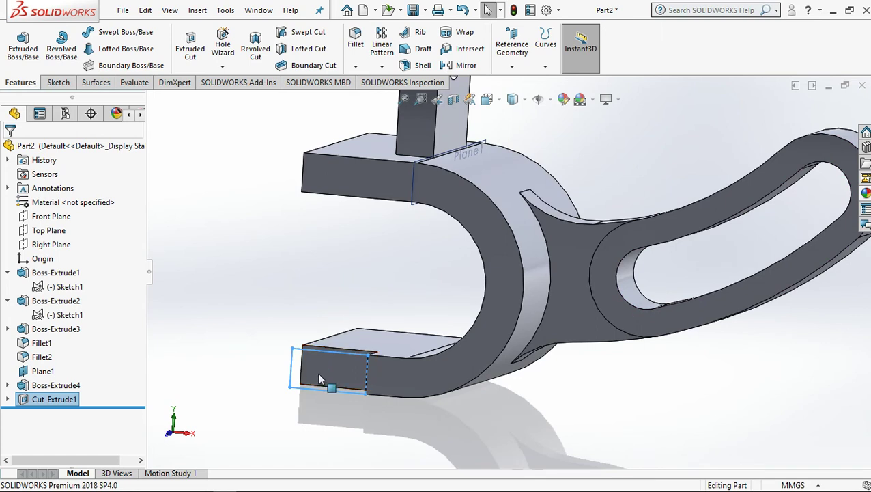
pyautogui.click(261, 359)
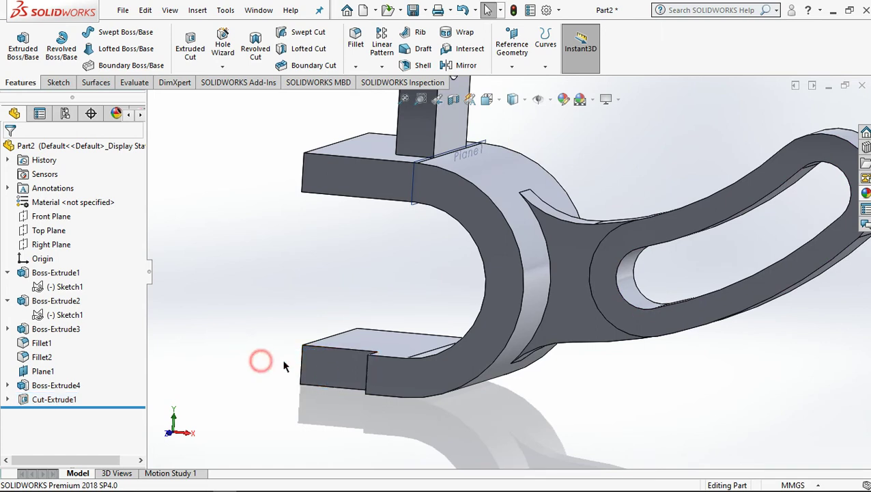
pyautogui.click(323, 369)
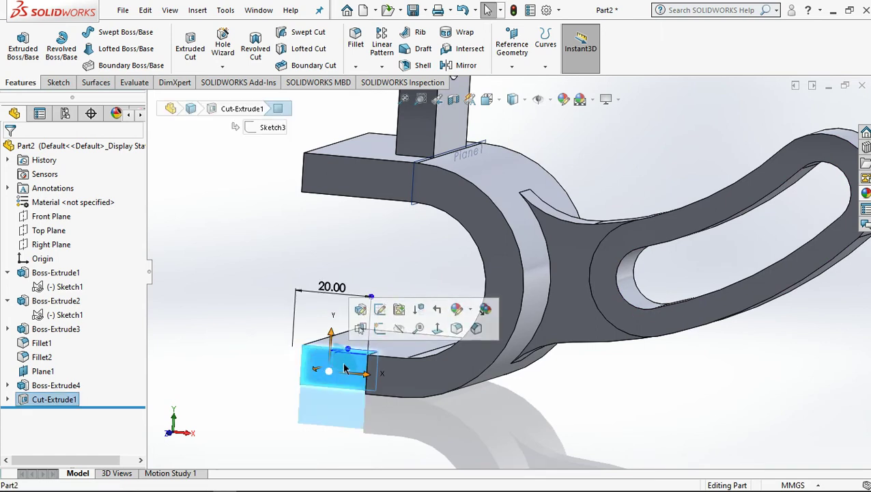
pyautogui.click(438, 328)
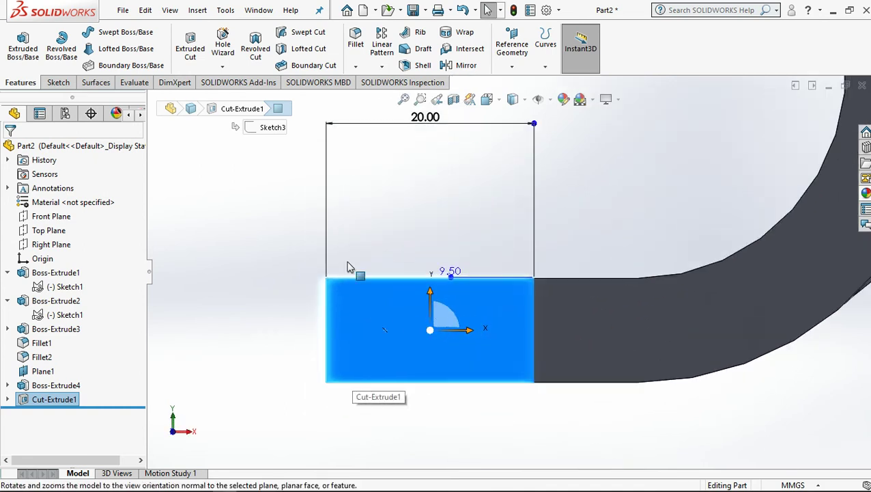
pyautogui.click(59, 83)
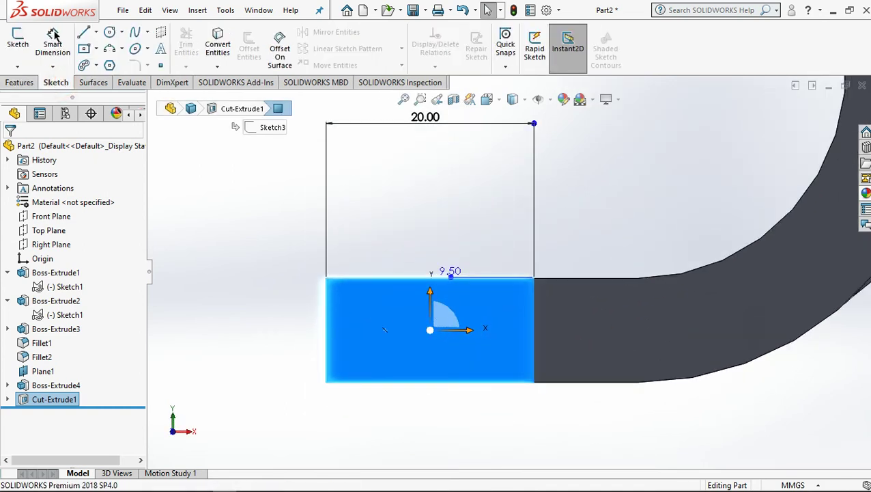
# - Draw a circle on the tip face and dimension its diameter to 4.80 mm
pyautogui.click(110, 33)
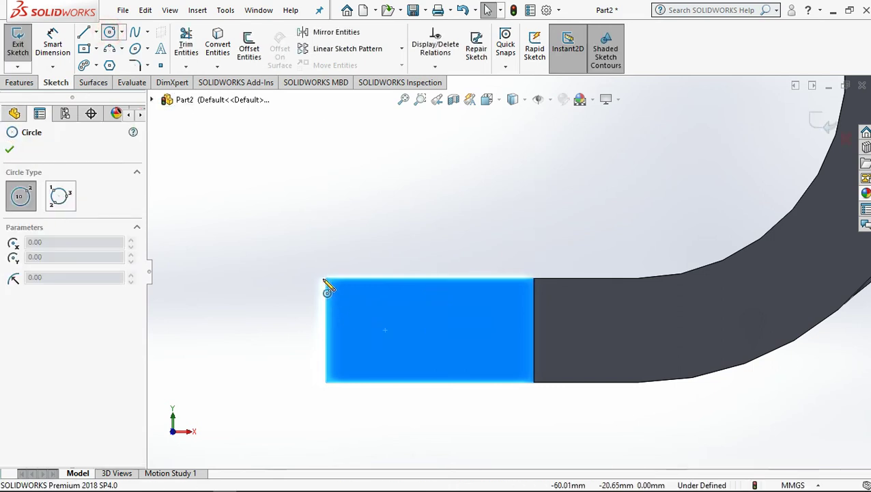
pyautogui.click(389, 329)
pyautogui.click(412, 338)
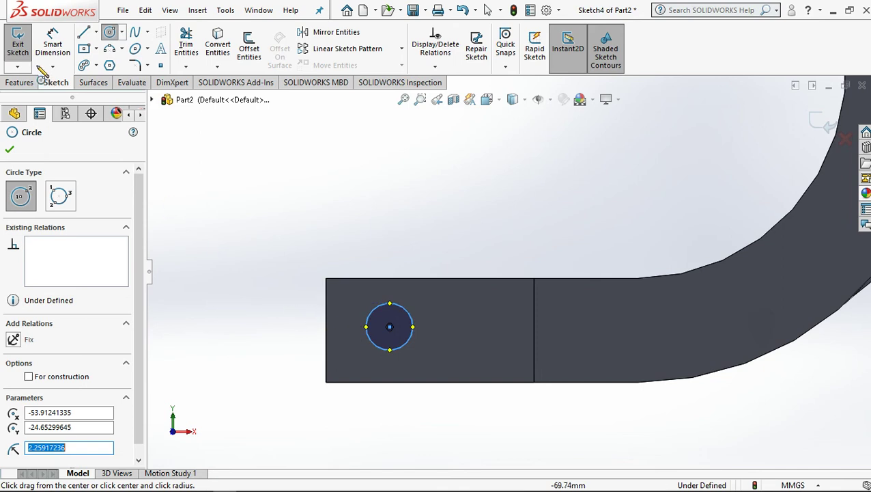
pyautogui.click(52, 42)
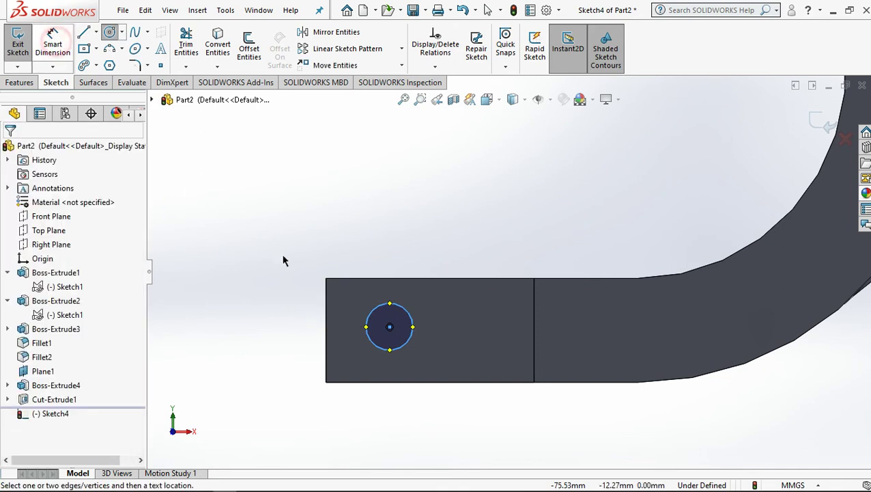
pyautogui.click(372, 316)
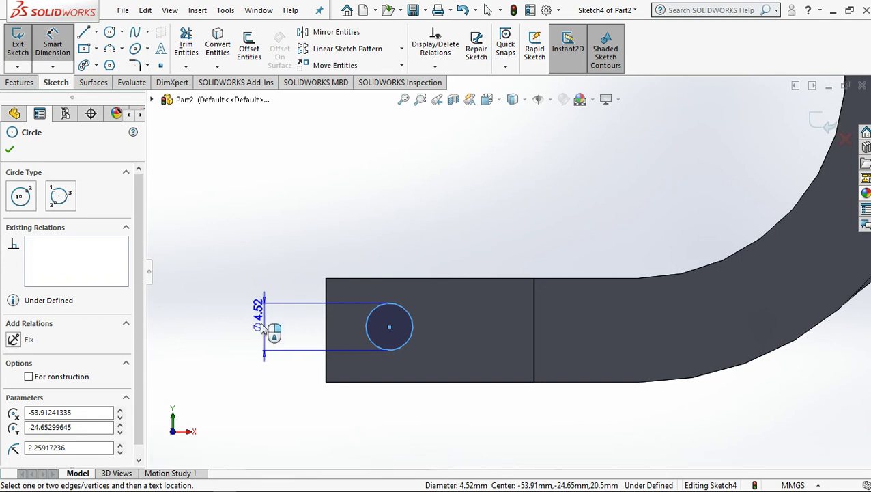
pyautogui.click(265, 332)
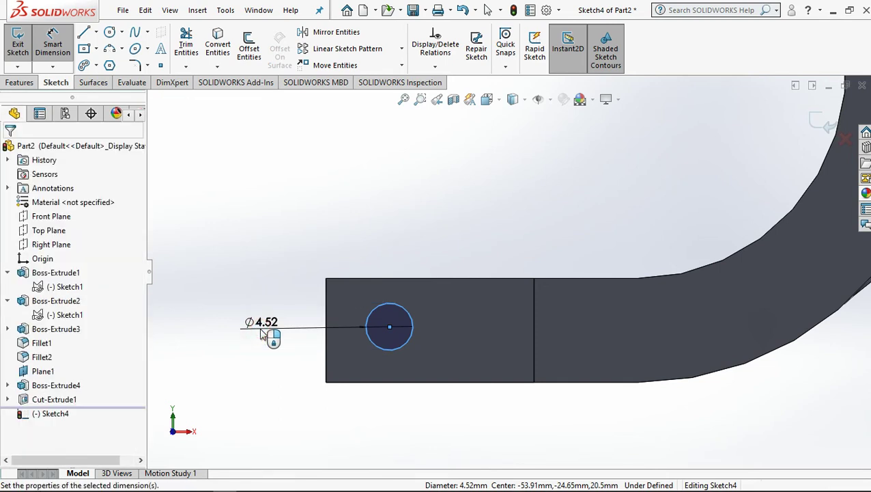
pyautogui.write('4.51834472mm')
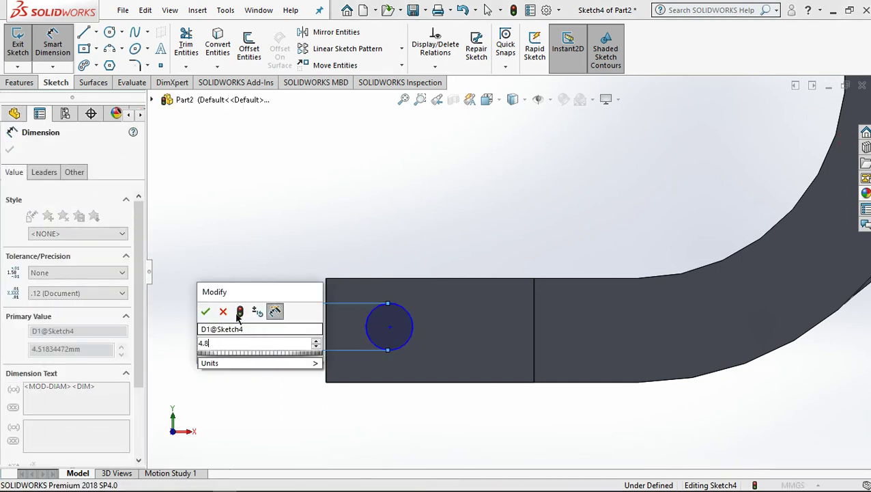
pyautogui.click(204, 312)
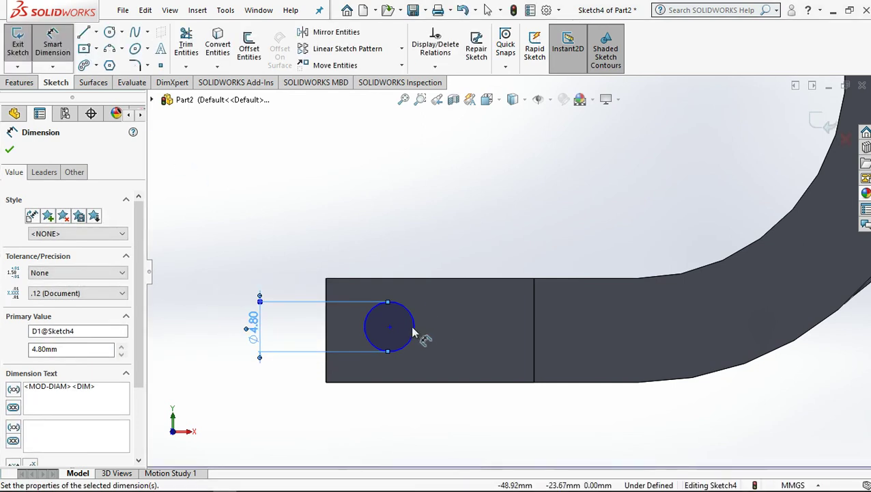
# - Locate the circle 6.50 mm from the left edge and 5.00 mm above the bottom edge
pyautogui.click(327, 287)
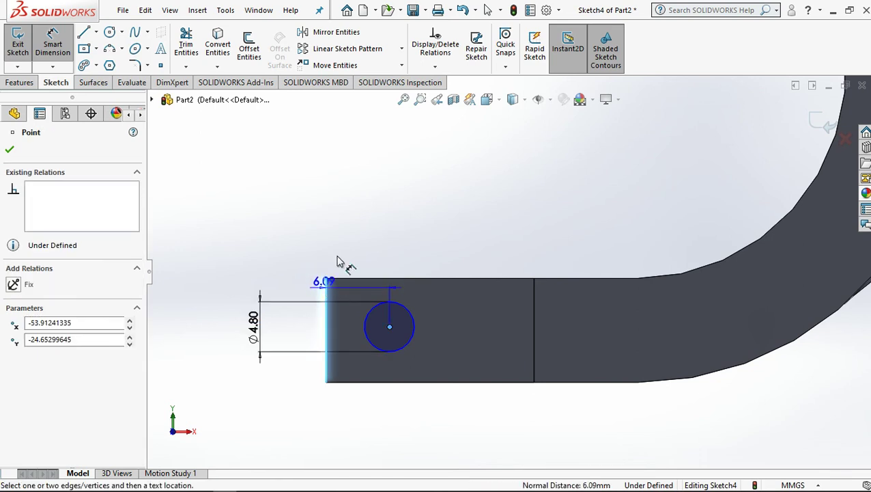
pyautogui.click(358, 225)
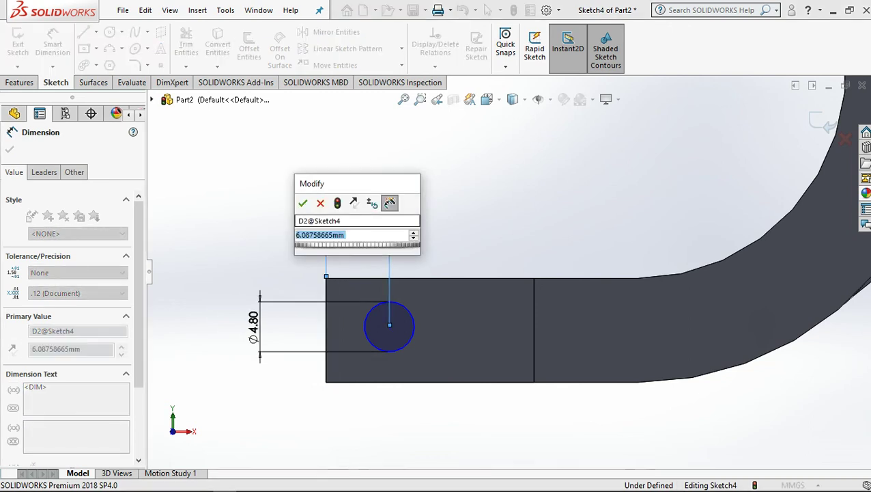
pyautogui.write('6.5')
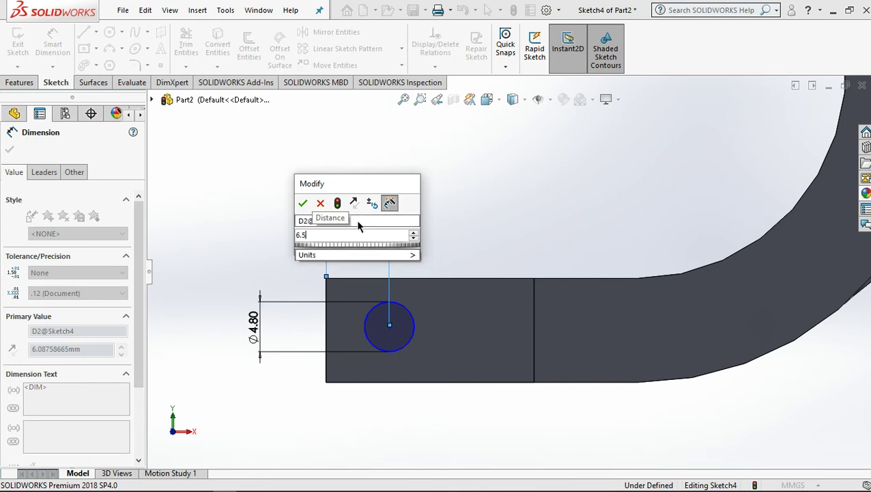
pyautogui.click(303, 203)
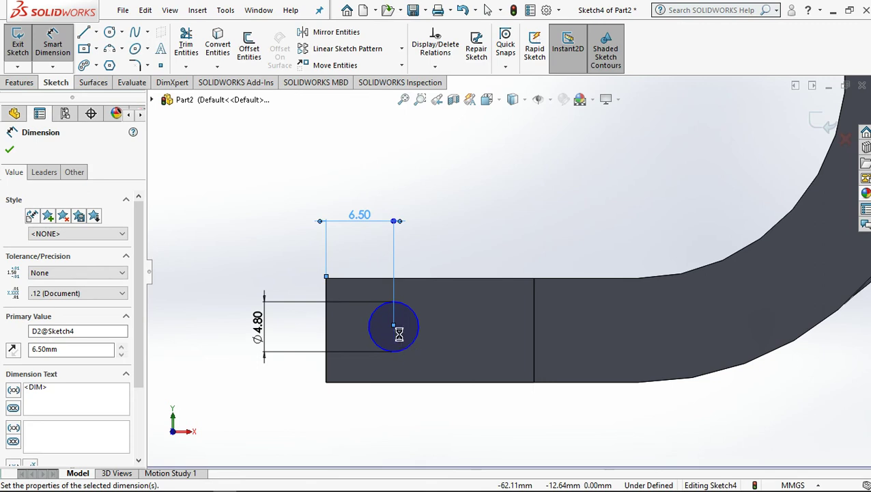
pyautogui.click(327, 382)
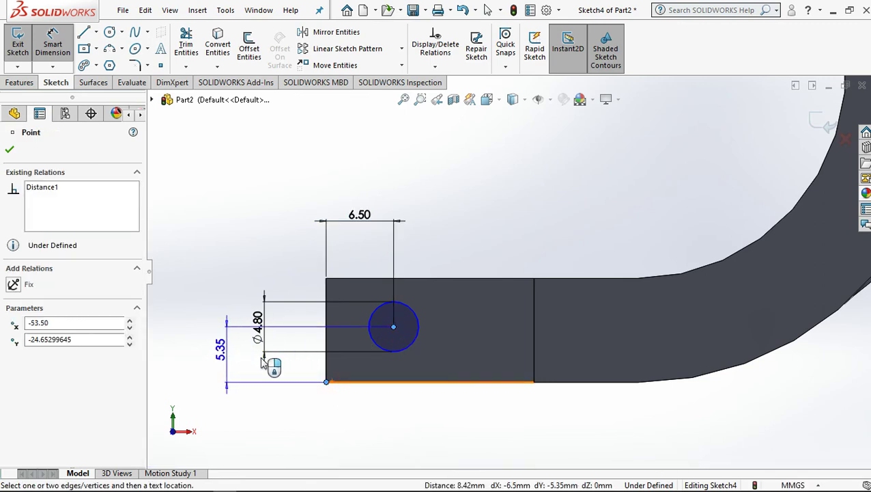
pyautogui.click(298, 366)
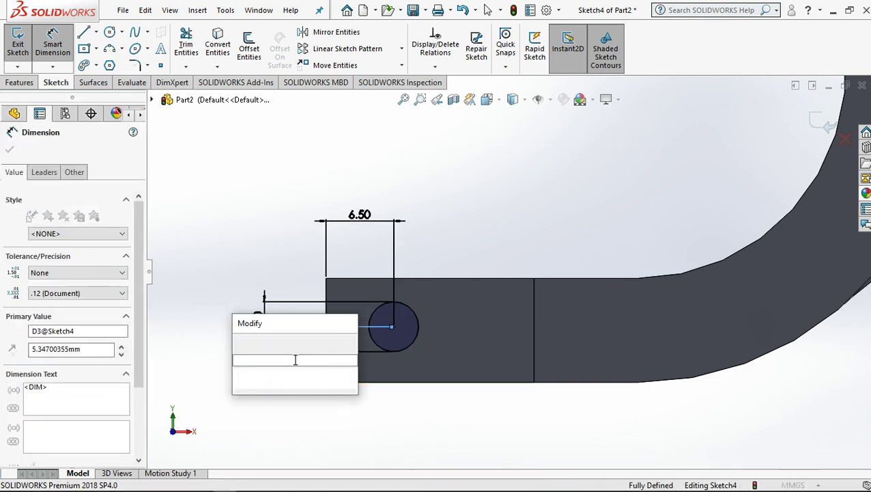
pyautogui.write('5')
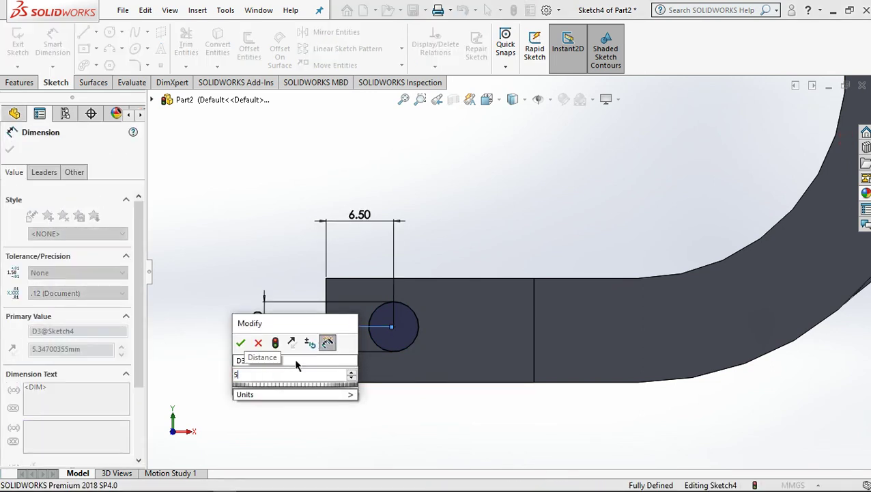
pyautogui.click(240, 342)
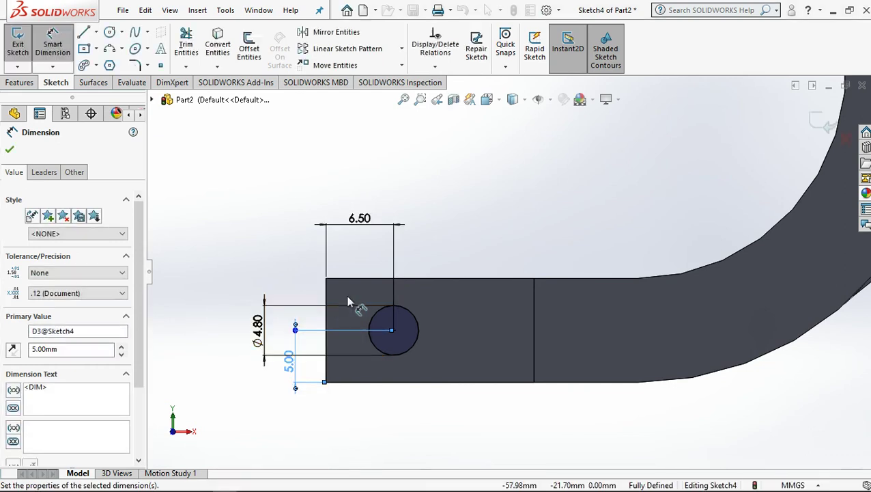
pyautogui.click(10, 149)
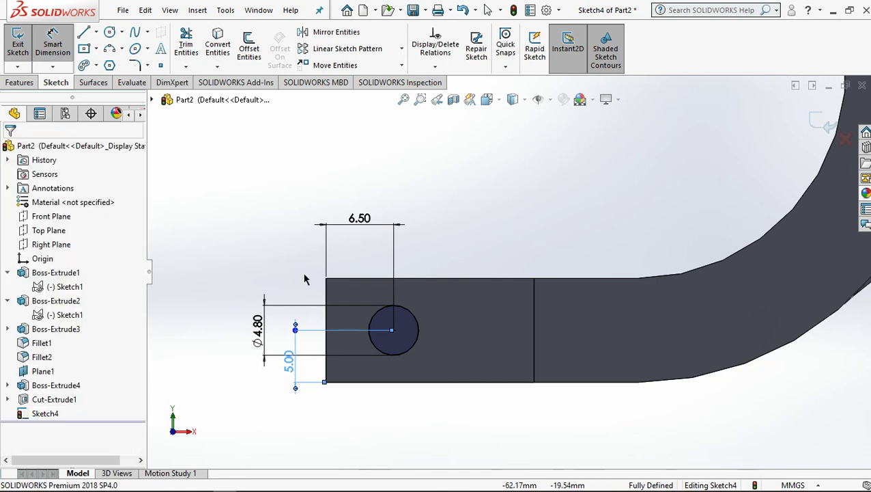
pyautogui.click(30, 82)
# - Extrude-cut the sketched circle into the clamp tip with a 6.4 mm Blind depth
pyautogui.click(190, 45)
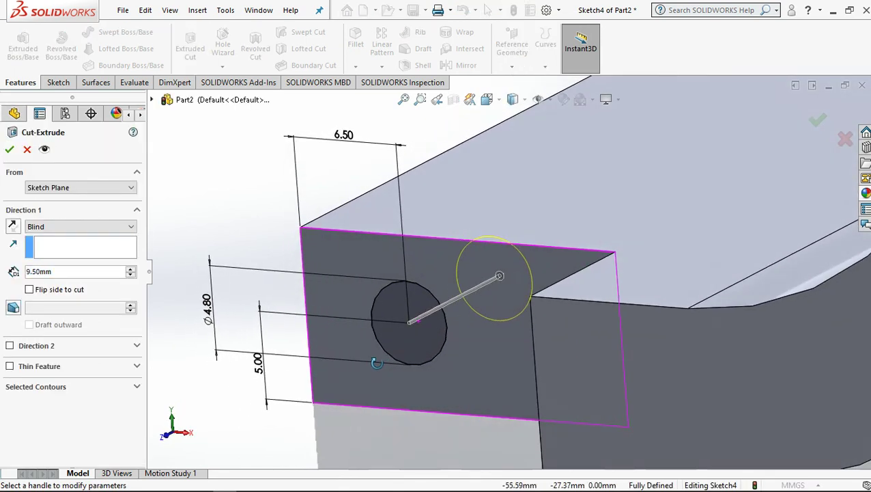
pyautogui.click(66, 270)
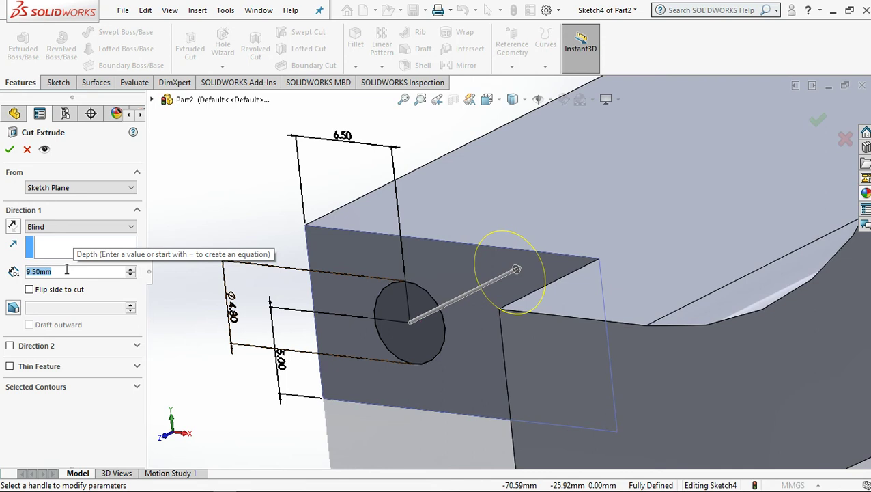
pyautogui.write('6.')
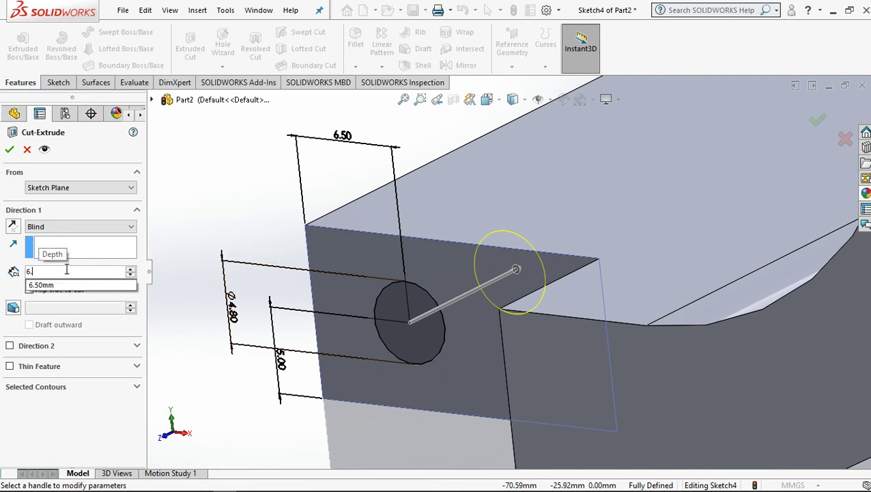
pyautogui.write('4')
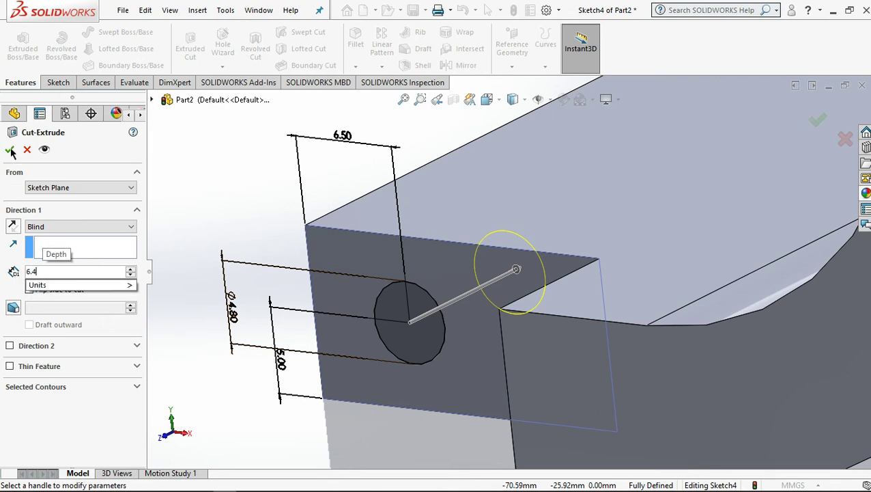
pyautogui.press('Return')
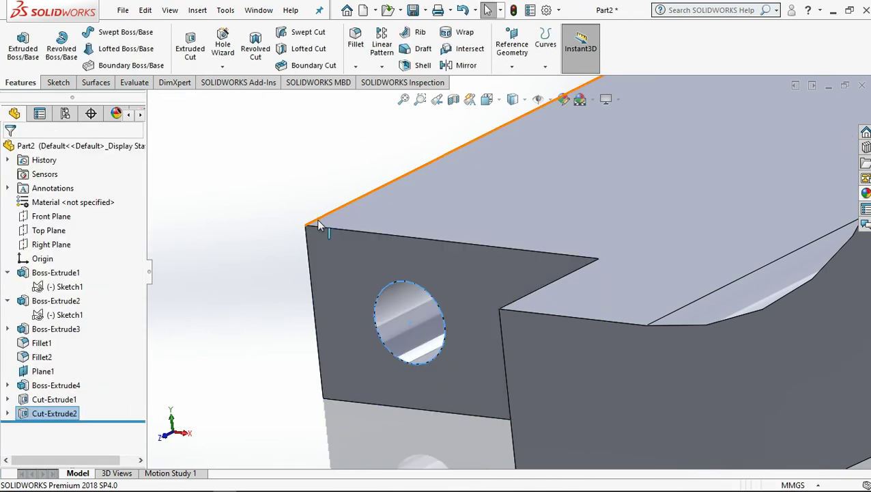
# - Accept the Ø4.80 hole cut and hide reference plane Plane1 in isometric view
pyautogui.press('z')
pyautogui.press('z')
pyautogui.press('z')
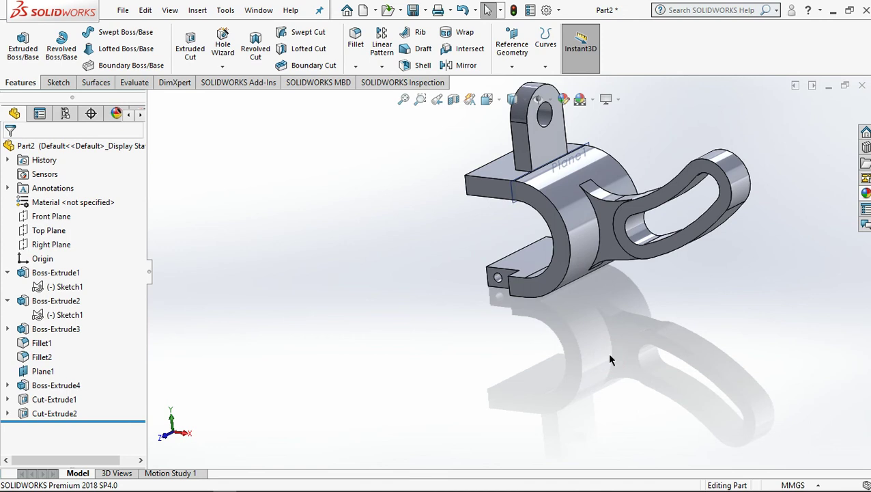
pyautogui.hotkey('ctrl', '7')
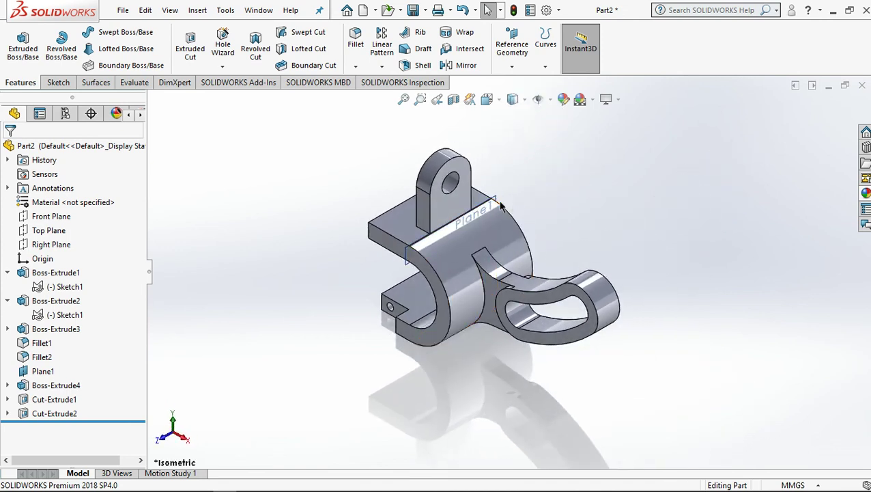
pyautogui.scroll(-2, 521, 205)
pyautogui.click(487, 201)
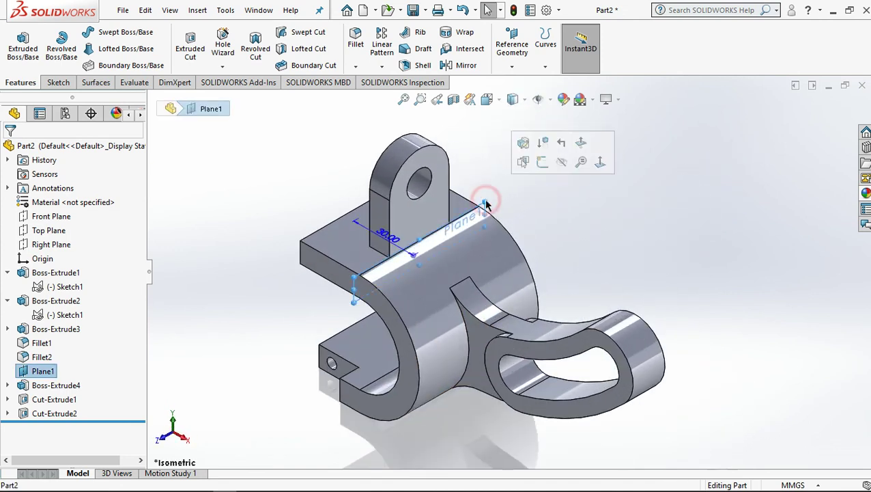
pyautogui.click(563, 161)
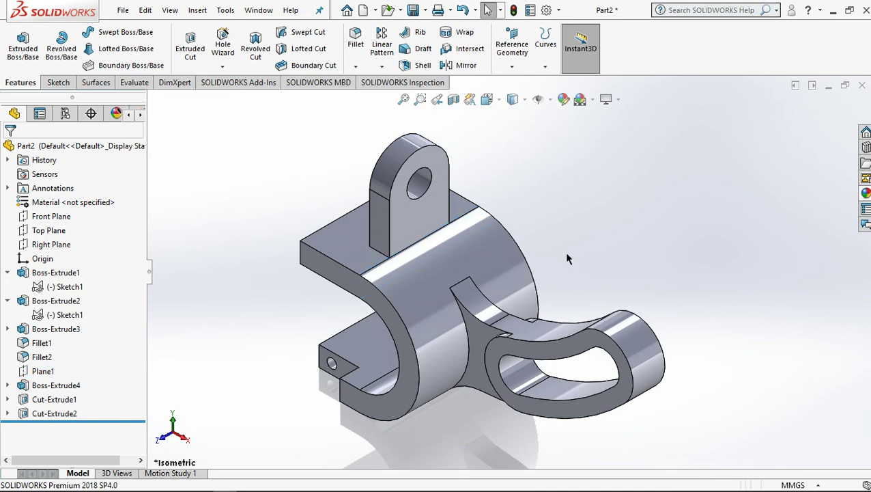
# - Zoom and orbit the bracket, then select the U-clamp body Boss-Extrude1
pyautogui.scroll(2, 512, 347)
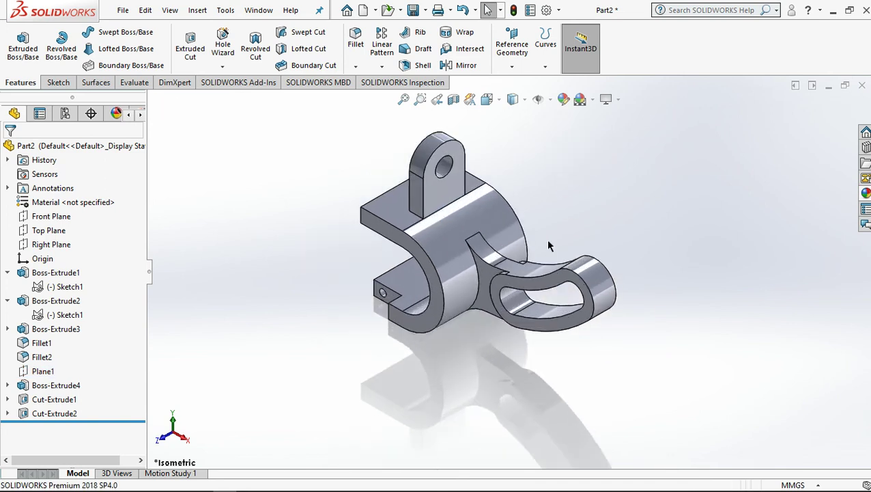
pyautogui.scroll(1, 544, 239)
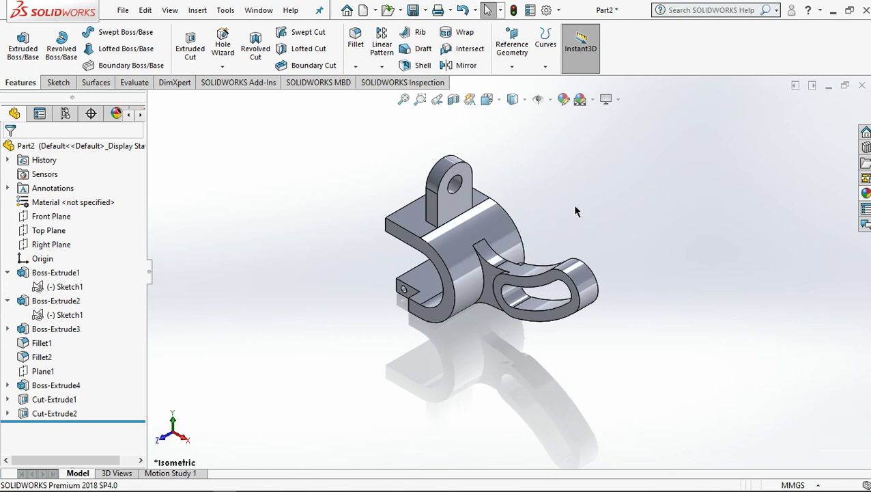
pyautogui.moveTo(451, 318); pyautogui.dragTo(468, 278, button='middle')
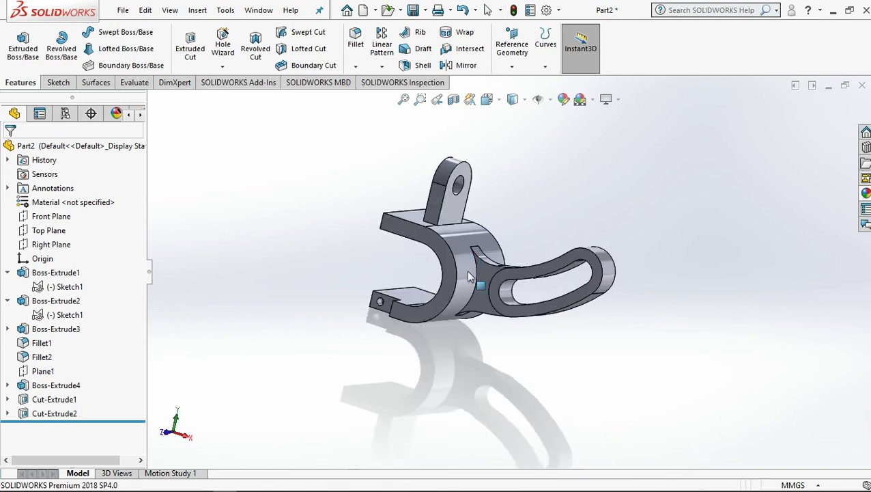
pyautogui.click(451, 285)
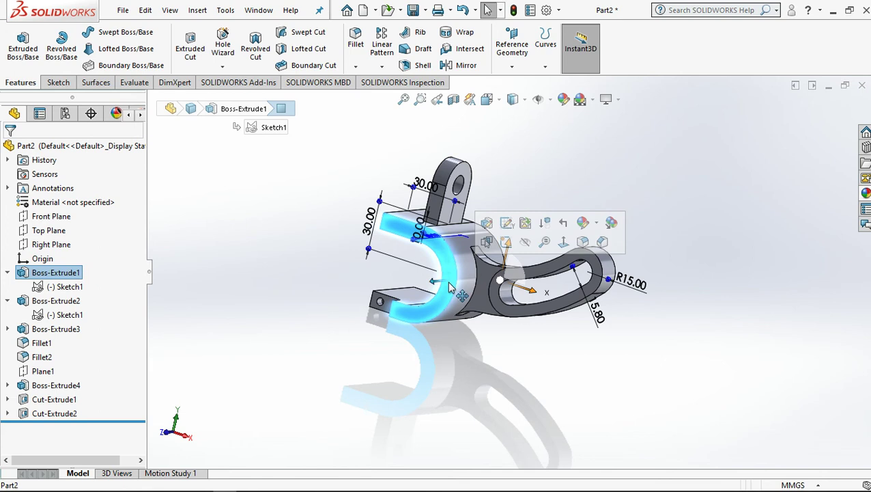
# - Viewing Boss-Extrude1 normal to, draw a center rectangle across the clamp's curved base
pyautogui.click(565, 243)
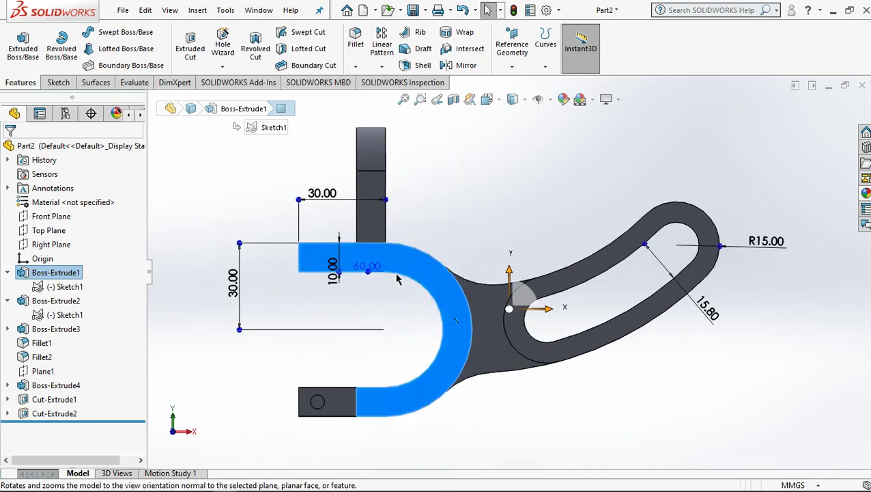
pyautogui.click(56, 83)
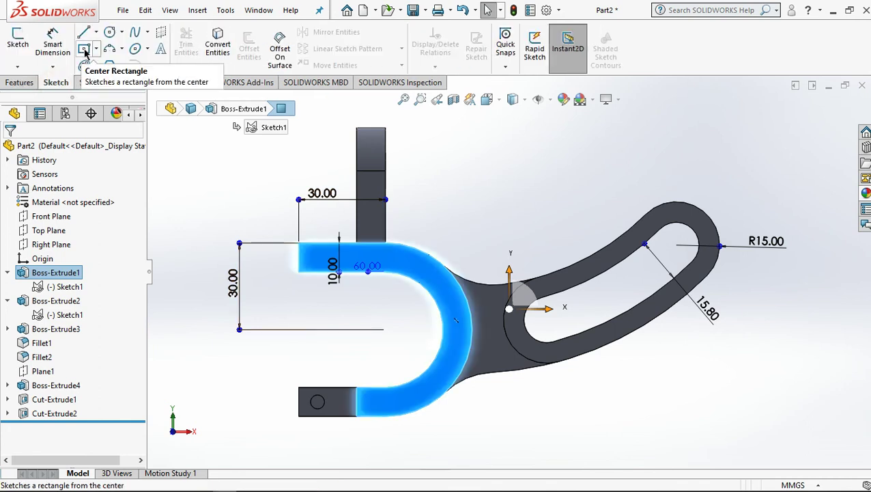
pyautogui.click(84, 50)
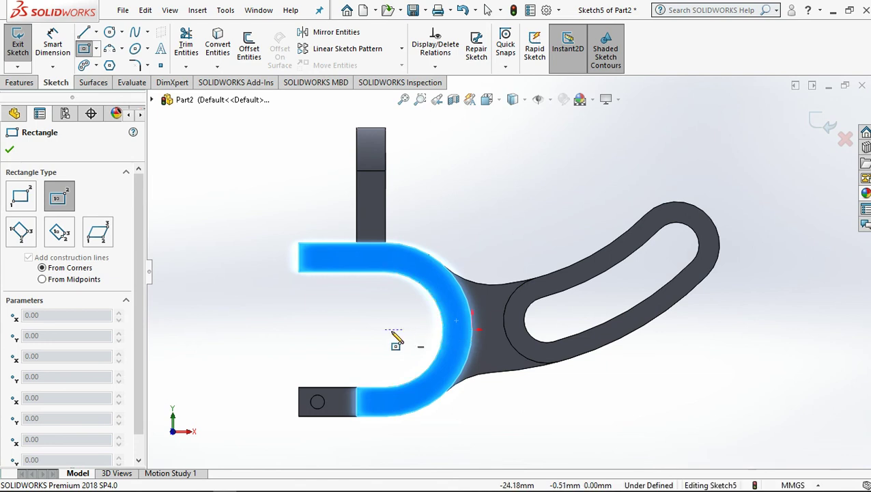
pyautogui.click(442, 329)
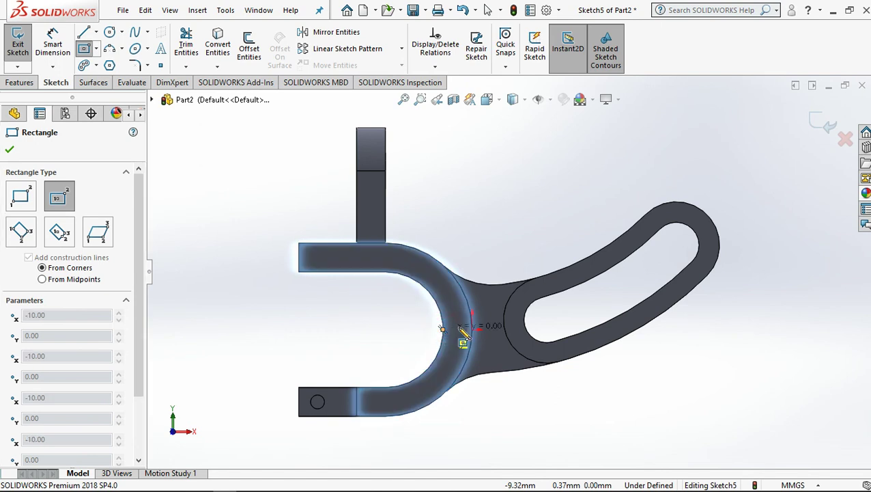
pyautogui.click(491, 343)
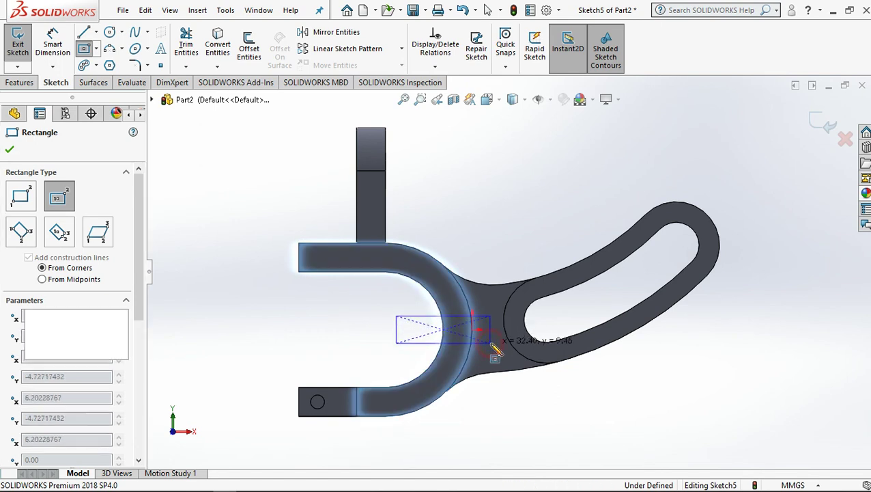
# - Dimension the rectangle's left edge to a 6 mm height
pyautogui.click(48, 47)
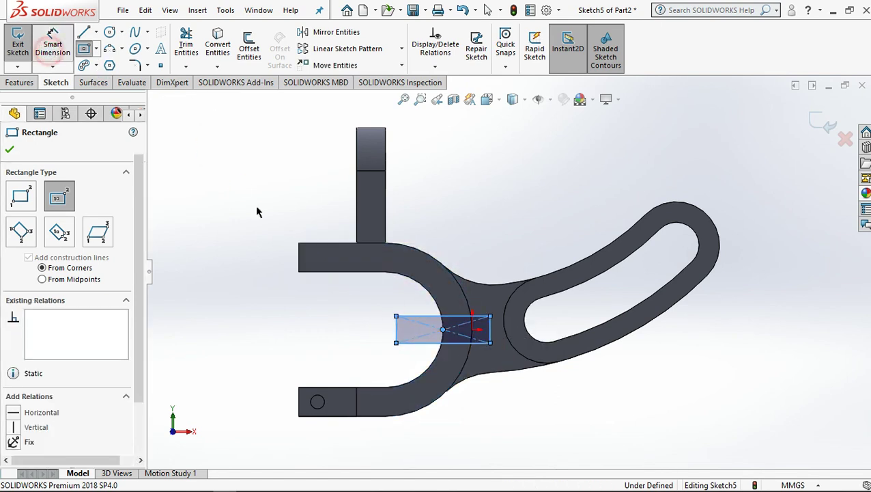
pyautogui.click(397, 330)
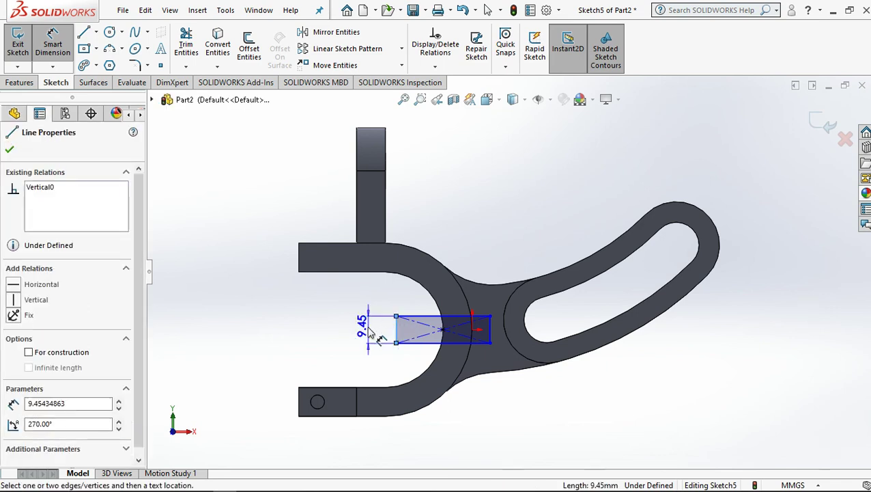
pyautogui.click(369, 333)
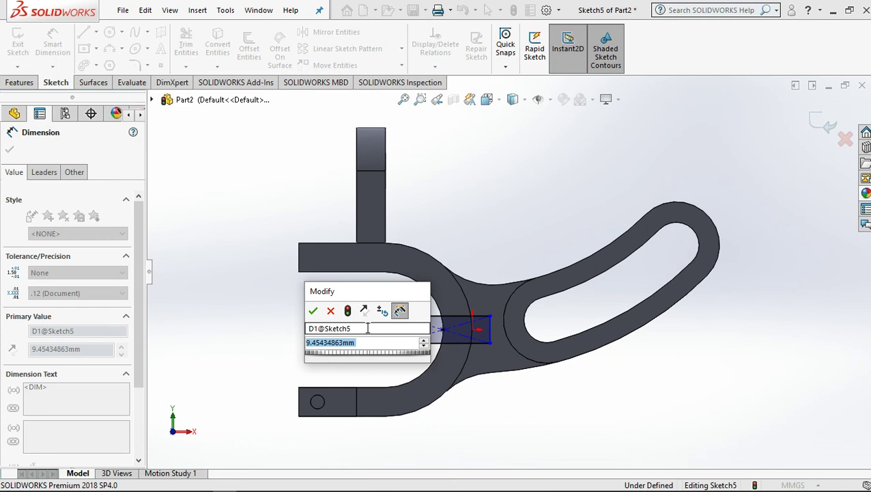
pyautogui.write('6')
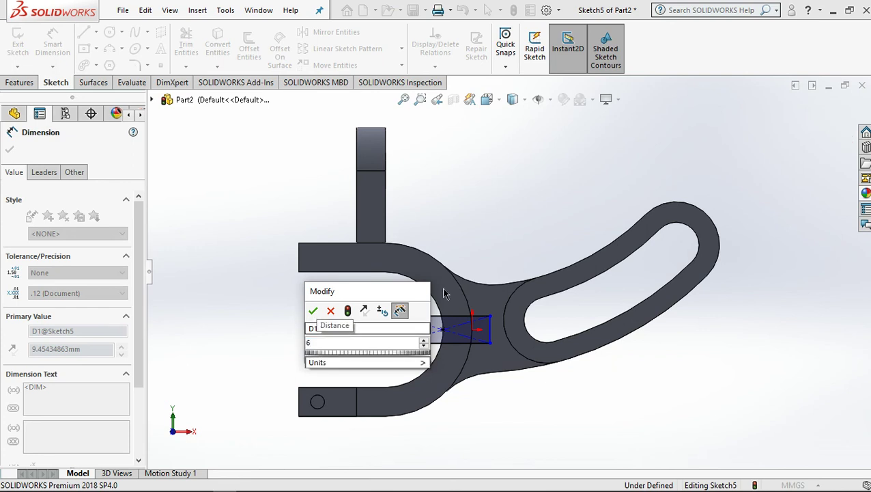
pyautogui.click(314, 311)
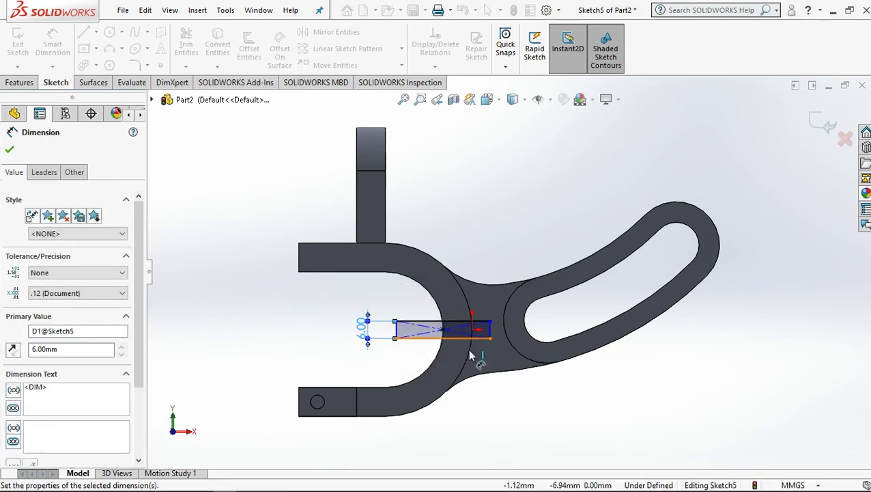
pyautogui.moveTo(509, 352)
pyautogui.mouseDown(button='middle')
pyautogui.moveTo(497, 351)
pyautogui.moveTo(500, 359)
pyautogui.moveTo(505, 342)
pyautogui.mouseUp(button='middle')
pyautogui.click(19, 82)
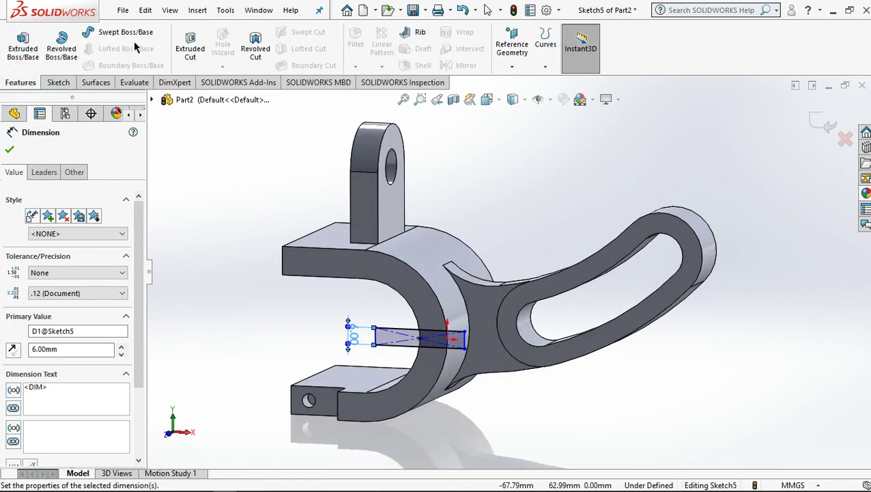
# - Extrude-cut the 6 mm rectangle 9.5 mm Blind to slot the clamp's curved base
pyautogui.click(195, 45)
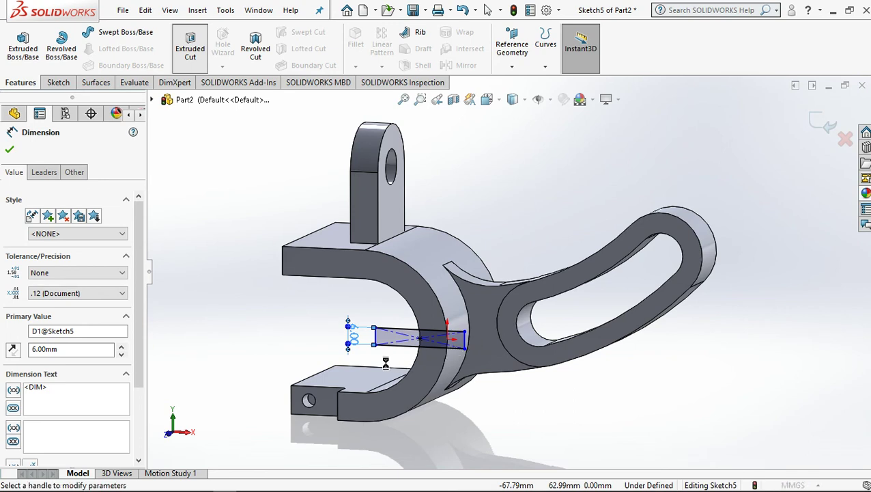
pyautogui.click(63, 272)
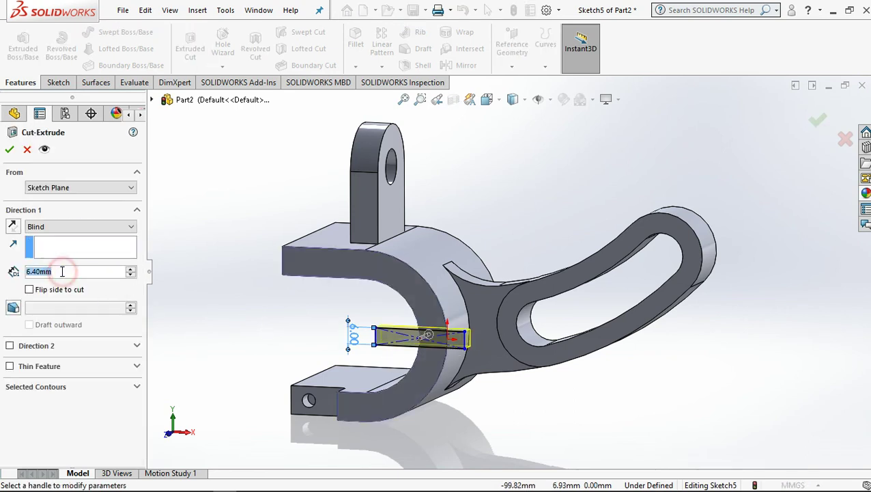
pyautogui.write('9')
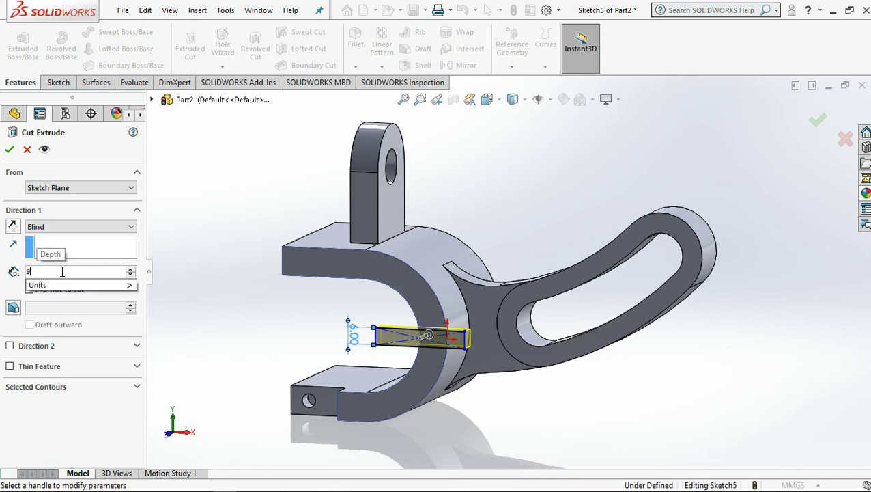
pyautogui.write('.5')
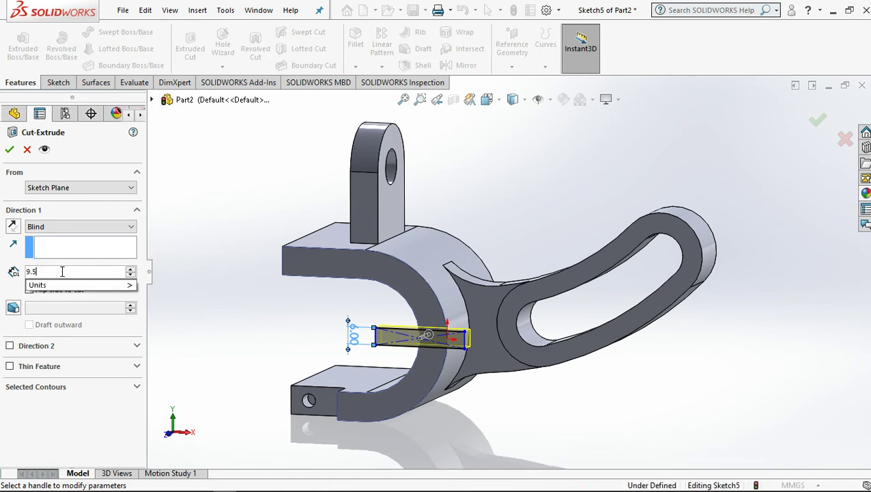
pyautogui.click(239, 305)
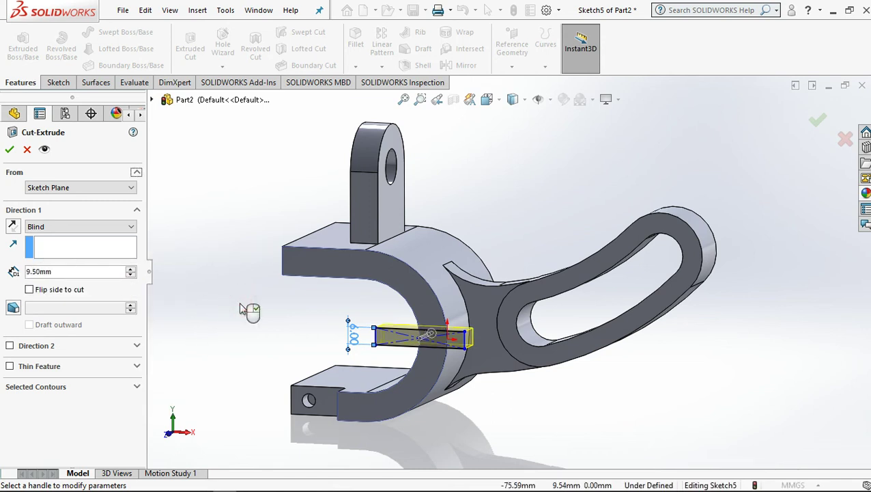
pyautogui.moveTo(461, 401); pyautogui.dragTo(448, 403, button='middle')
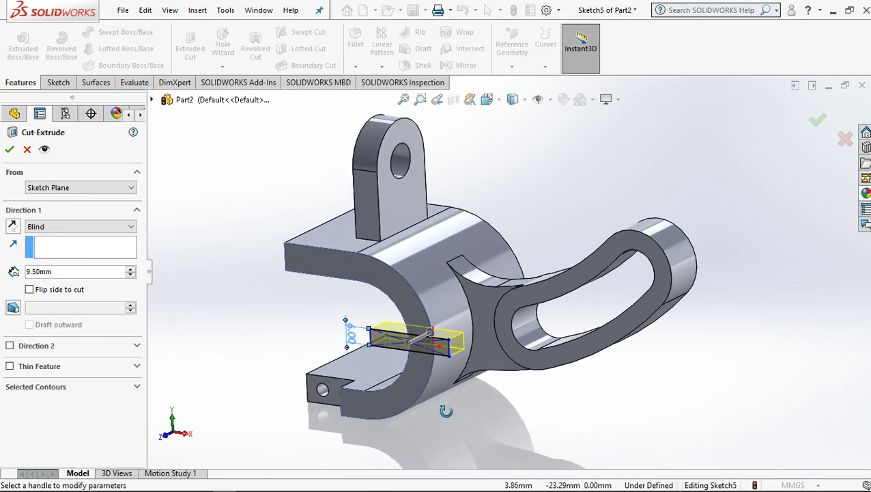
pyautogui.click(9, 151)
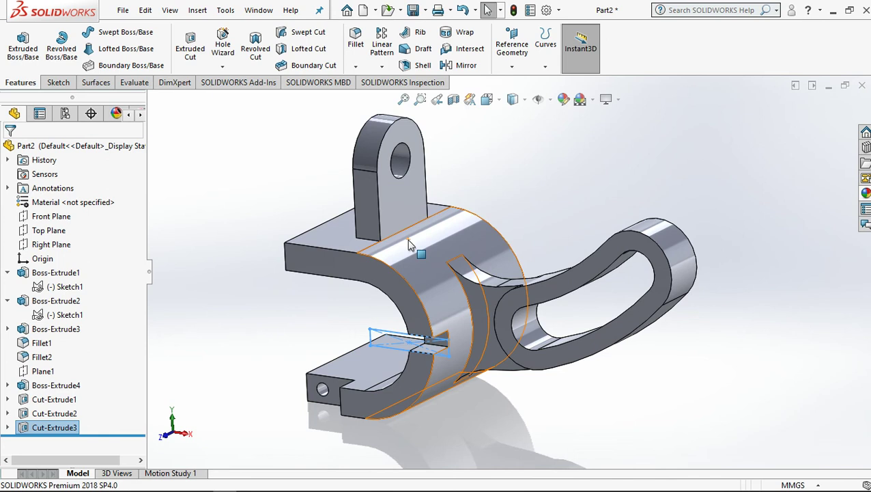
pyautogui.click(542, 215)
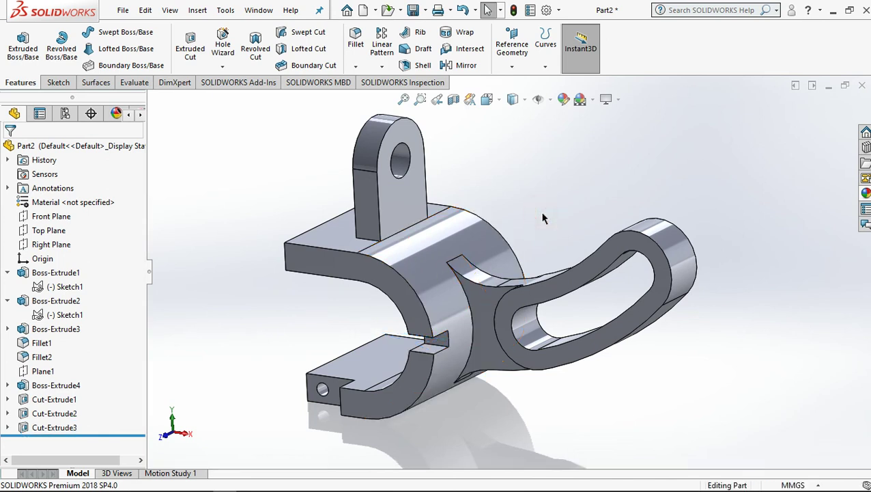
pyautogui.hotkey('ctrl', '7')
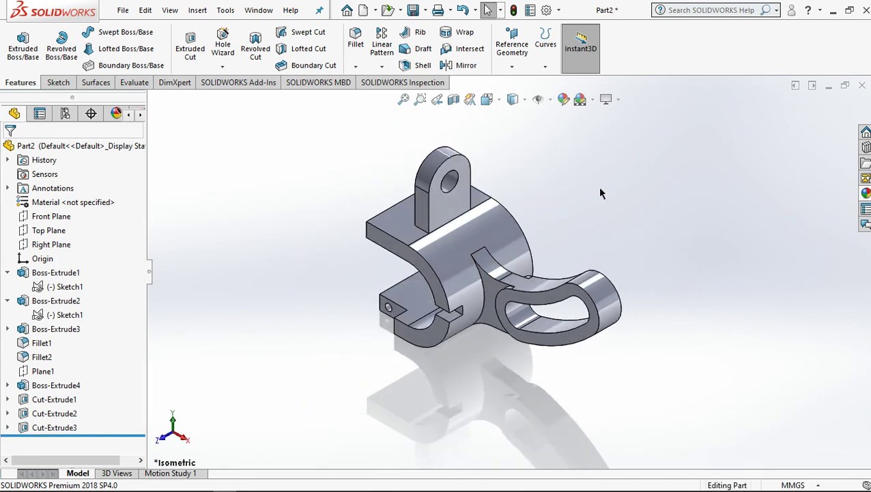
pyautogui.scroll(-3, 527, 304)
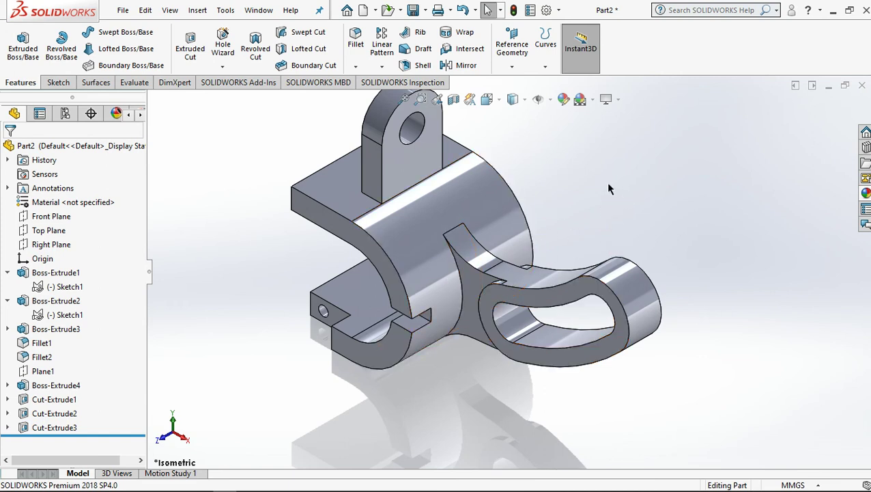
pyautogui.keyDown('ctrl'); pyautogui.moveTo(463, 233); pyautogui.dragTo(463, 244, button='middle'); pyautogui.keyUp('ctrl')
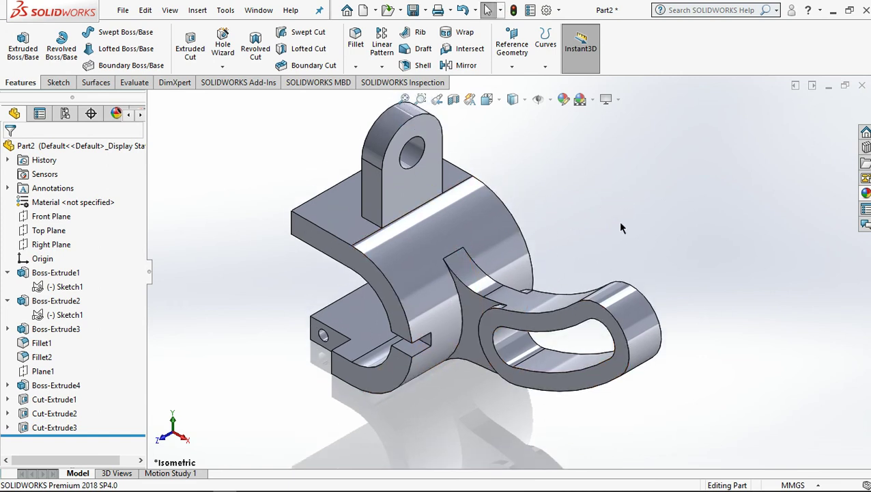
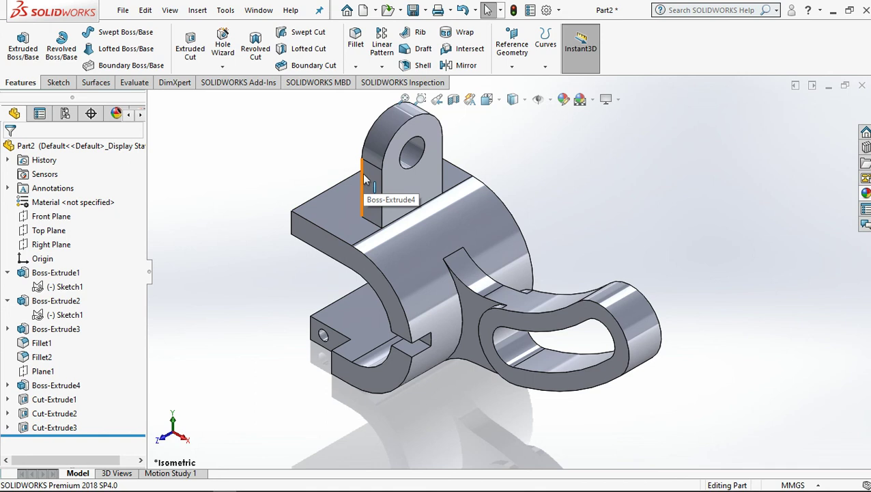
# - Select the lug's two vertical edges and two curved cutout edges for a fillet
pyautogui.click(364, 177)
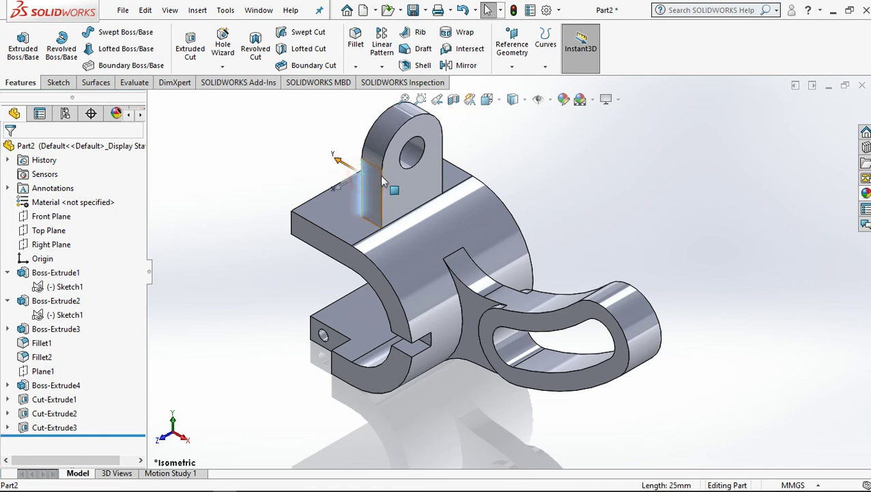
pyautogui.keyDown('ctrl'); pyautogui.click(382, 191); pyautogui.keyUp('ctrl')
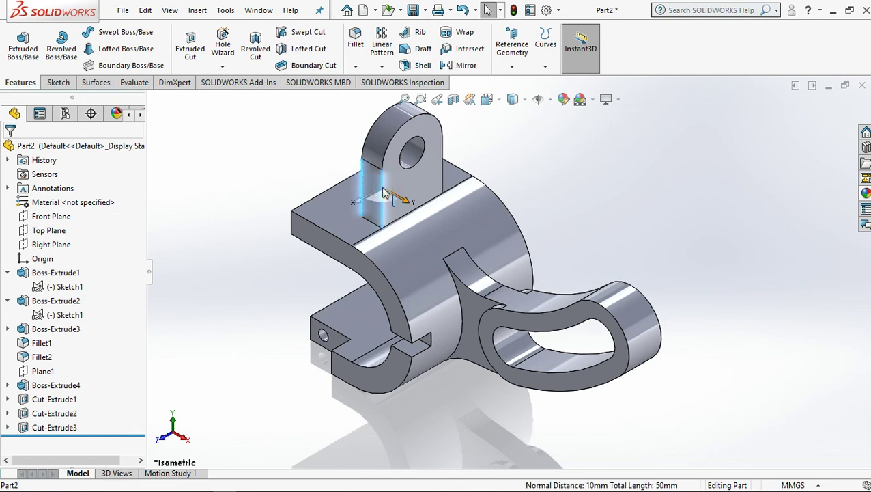
pyautogui.keyDown('ctrl'); pyautogui.click(476, 297); pyautogui.keyUp('ctrl')
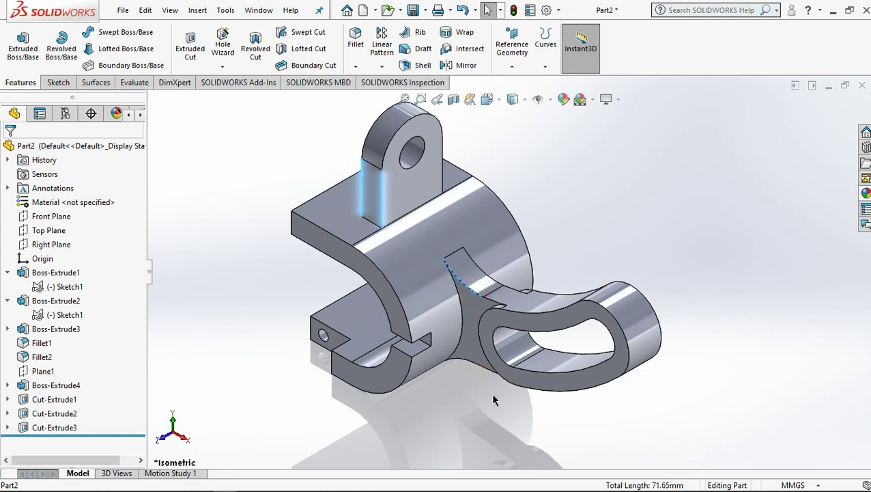
pyautogui.moveTo(489, 395); pyautogui.dragTo(476, 408, button='middle')
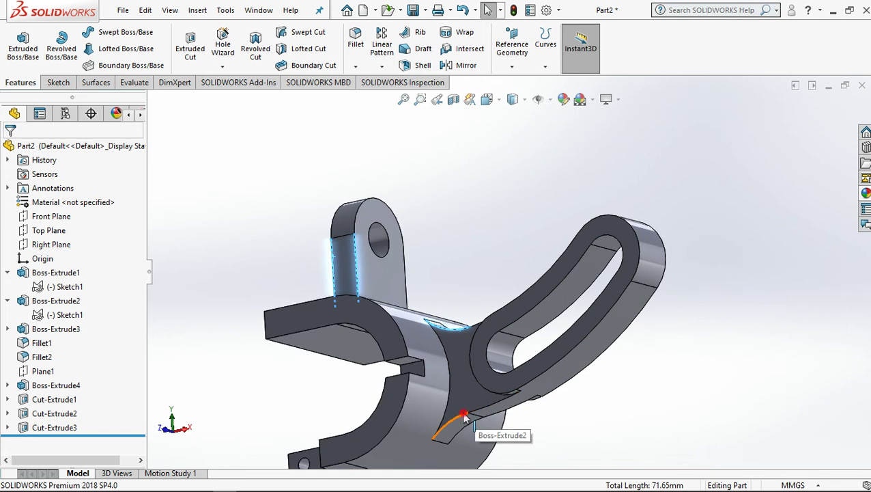
pyautogui.keyDown('ctrl'); pyautogui.click(460, 418); pyautogui.keyUp('ctrl')
pyautogui.moveTo(496, 387); pyautogui.dragTo(506, 402, button='middle')
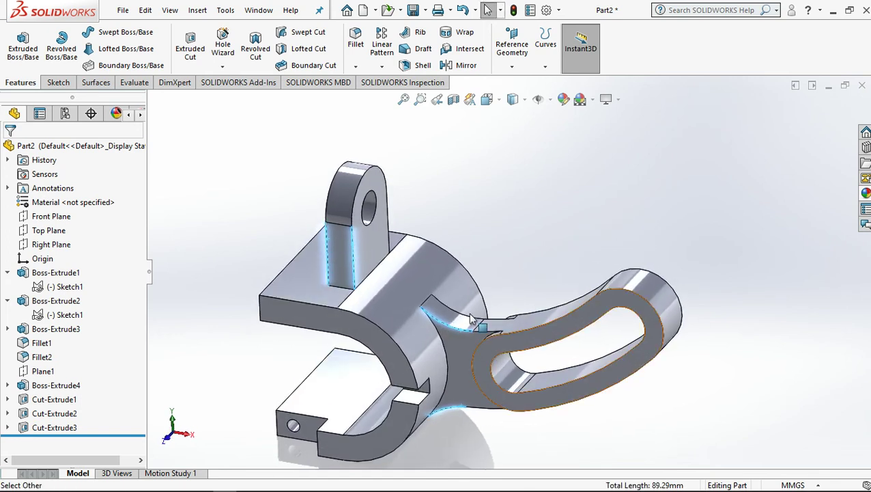
pyautogui.click(356, 38)
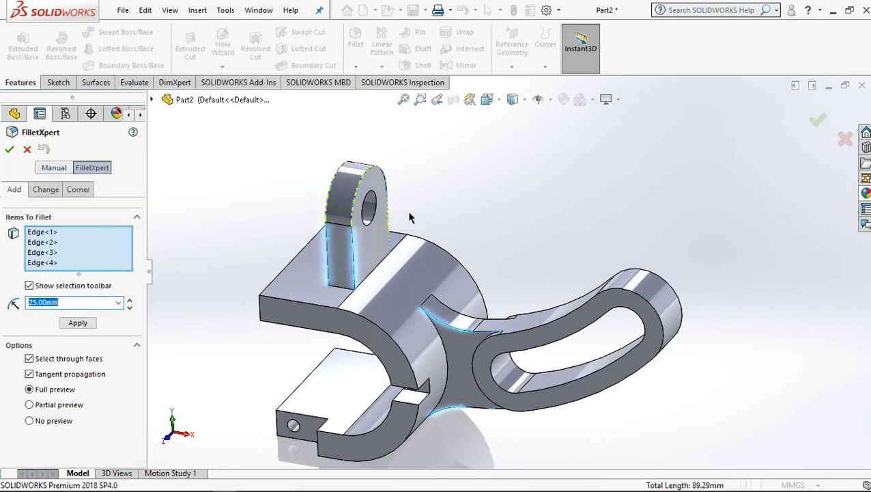
# - Change the fillet radius from 25 to 3 mm and add Edge<5> and Edge<6>, creating Fillet3
pyautogui.click(63, 301)
pyautogui.doubleClick(64, 302)
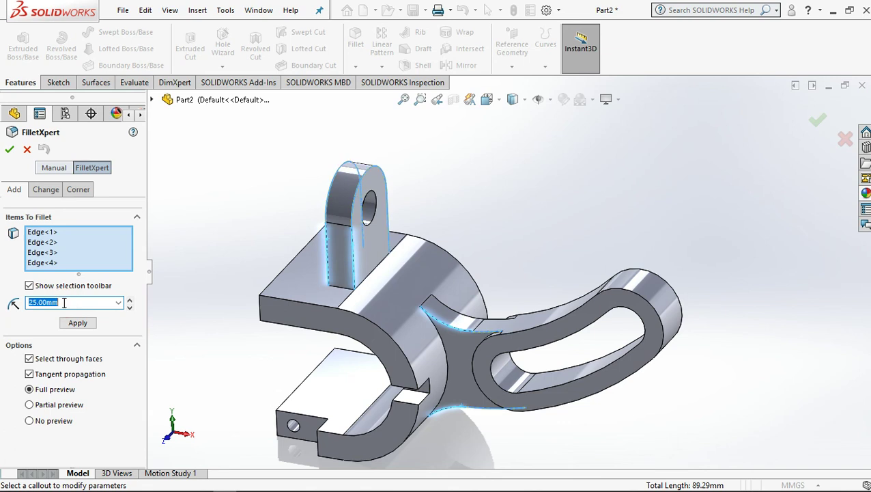
pyautogui.write('3')
pyautogui.click(168, 301)
pyautogui.moveTo(554, 365); pyautogui.dragTo(460, 427, button='middle')
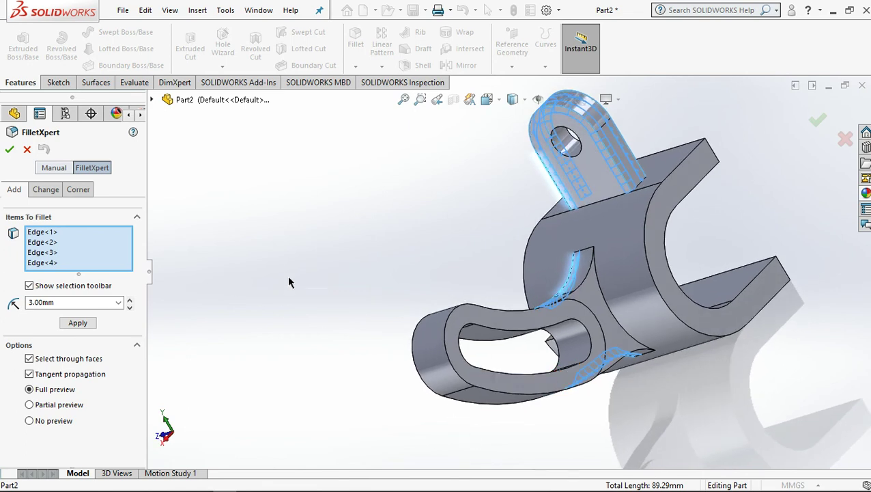
pyautogui.click(581, 287)
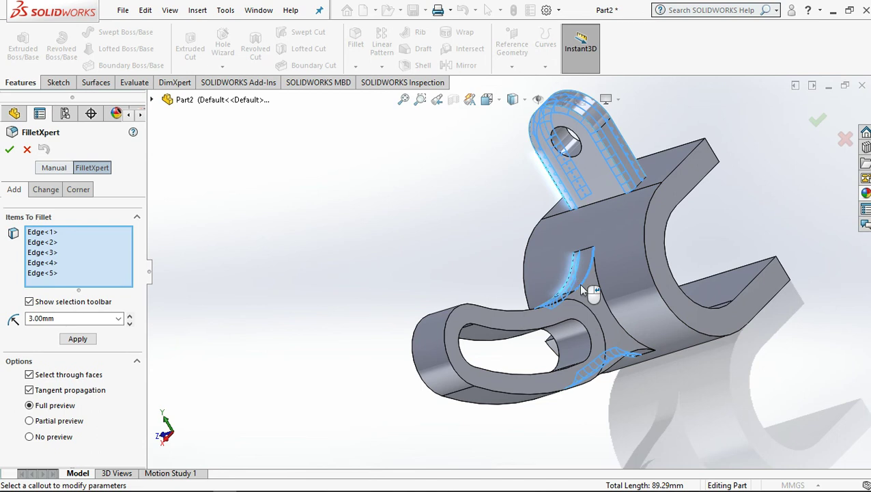
pyautogui.moveTo(589, 312); pyautogui.dragTo(635, 293, button='middle')
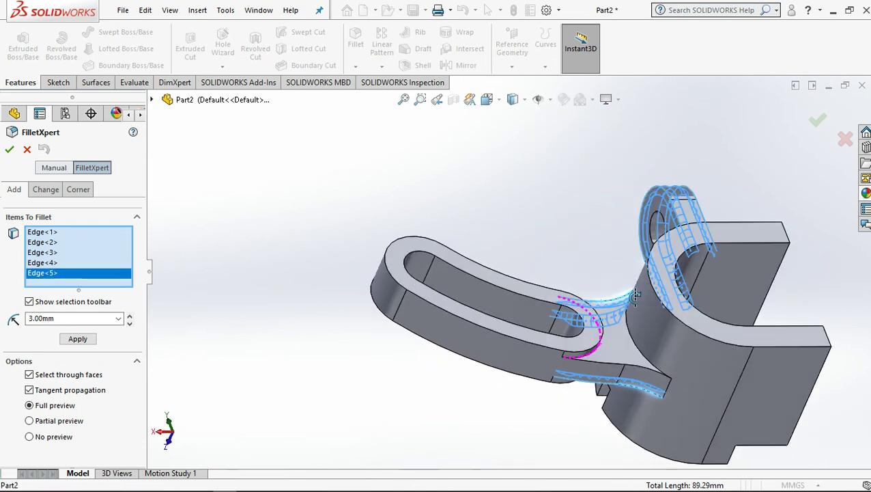
pyautogui.click(643, 371)
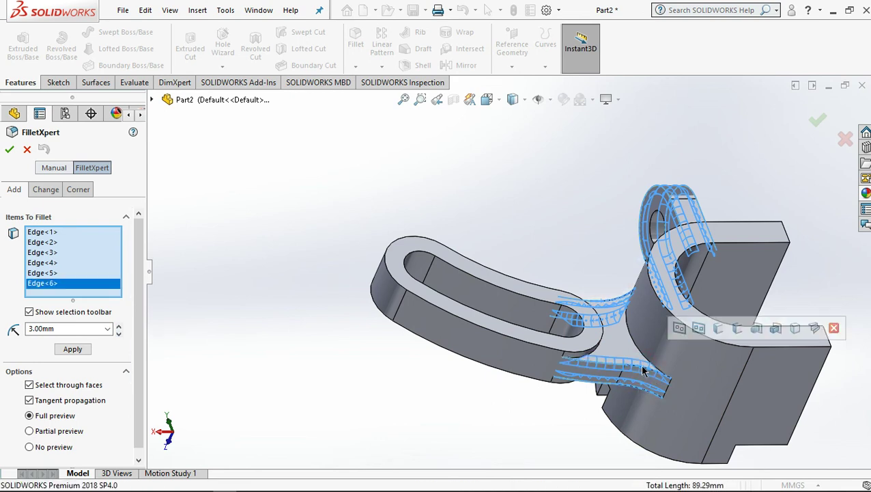
pyautogui.moveTo(588, 232); pyautogui.dragTo(692, 257, button='middle')
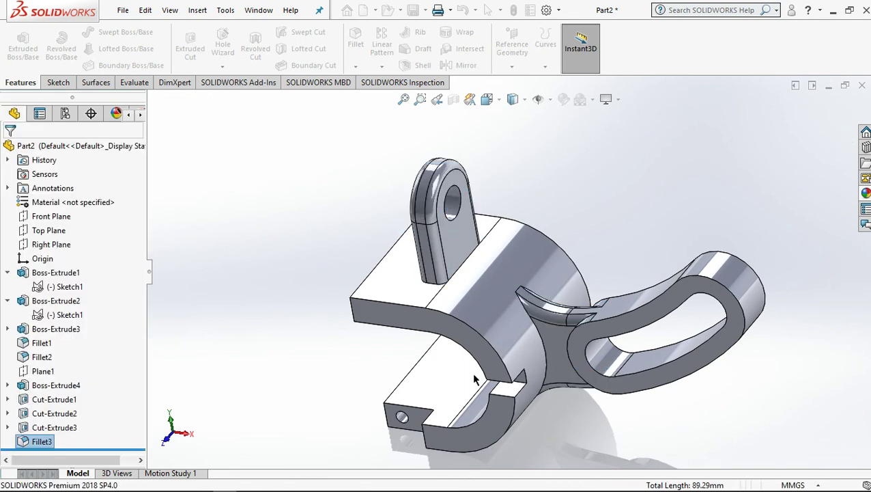
pyautogui.click(620, 435)
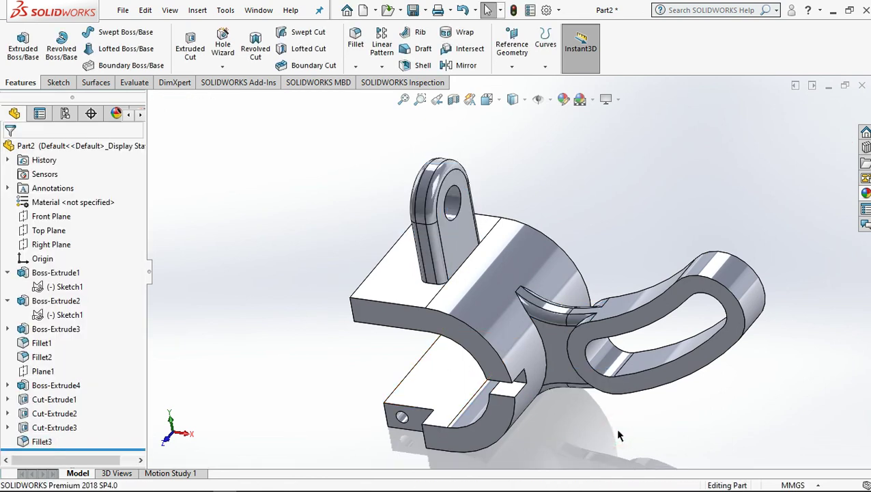
# - Return to isometric view and enable Shadows In Shaded Mode from View Settings
pyautogui.hotkey('ctrl', '7')
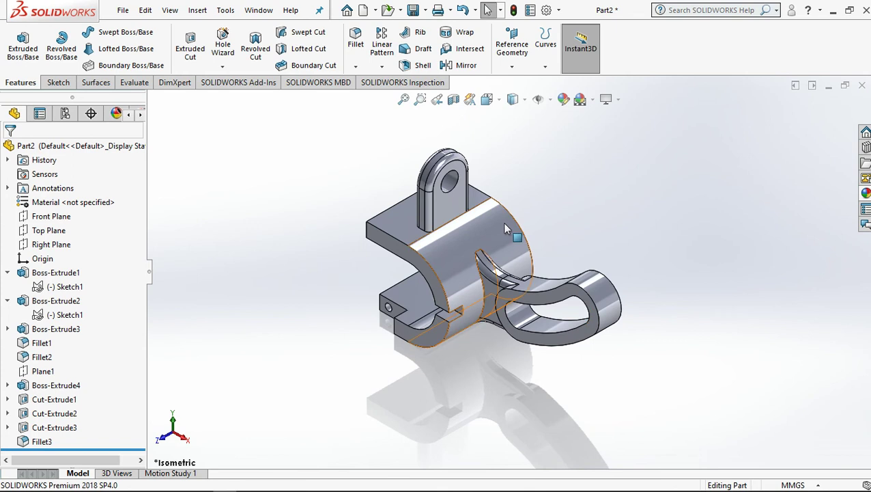
pyautogui.scroll(-2, 505, 228)
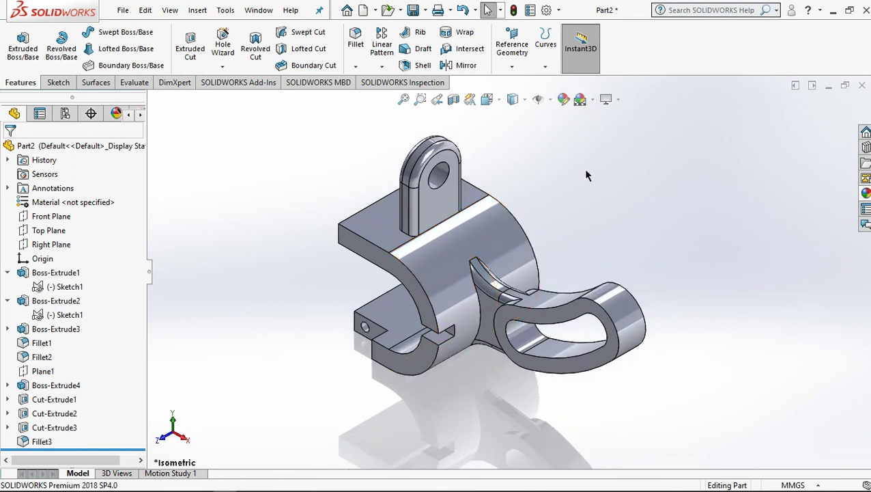
pyautogui.keyDown('ctrl'); pyautogui.moveTo(492, 208); pyautogui.dragTo(488, 224, button='middle'); pyautogui.keyUp('ctrl')
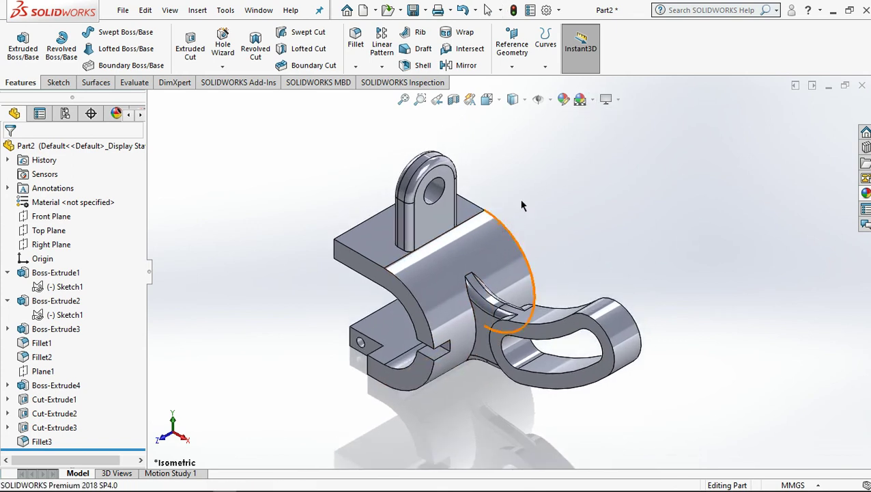
pyautogui.click(615, 102)
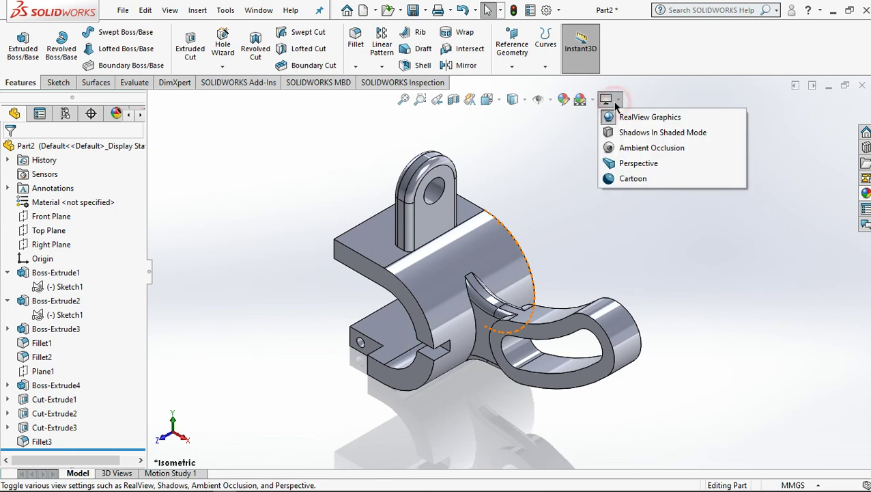
pyautogui.click(636, 132)
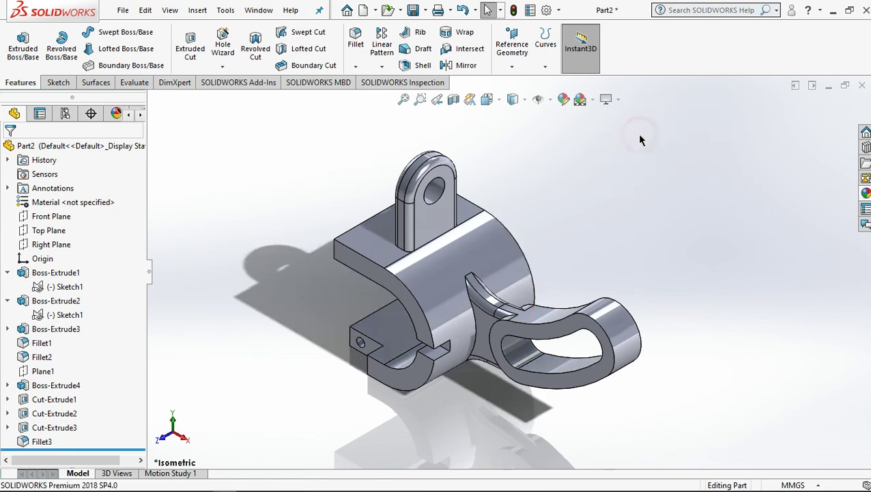
# - Briefly open and close the appearance editor, then apply the Plain White scene
pyautogui.click(564, 100)
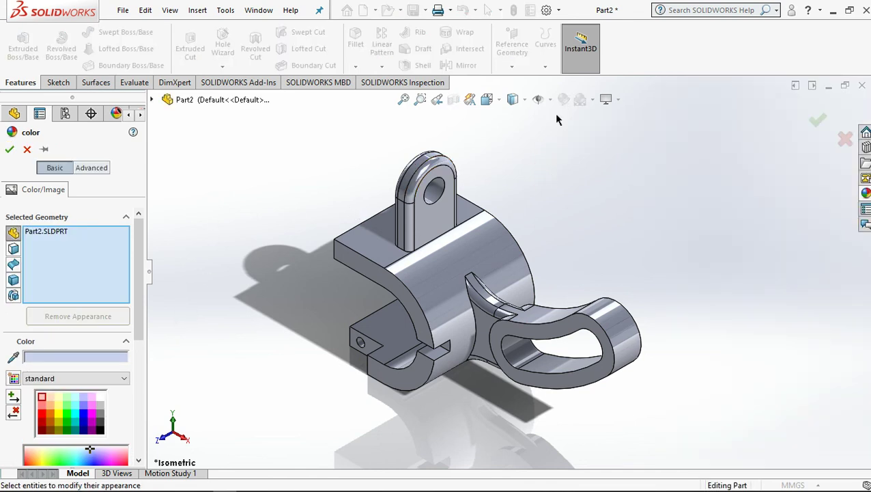
pyautogui.click(27, 149)
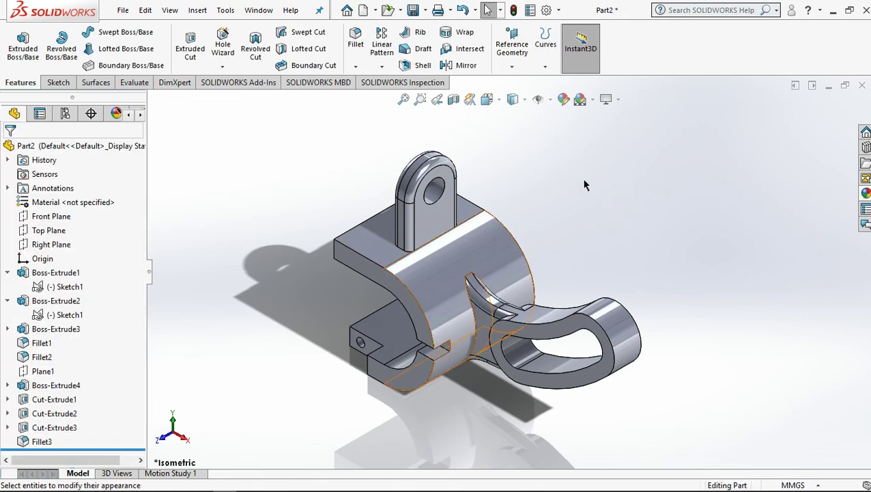
pyautogui.click(593, 100)
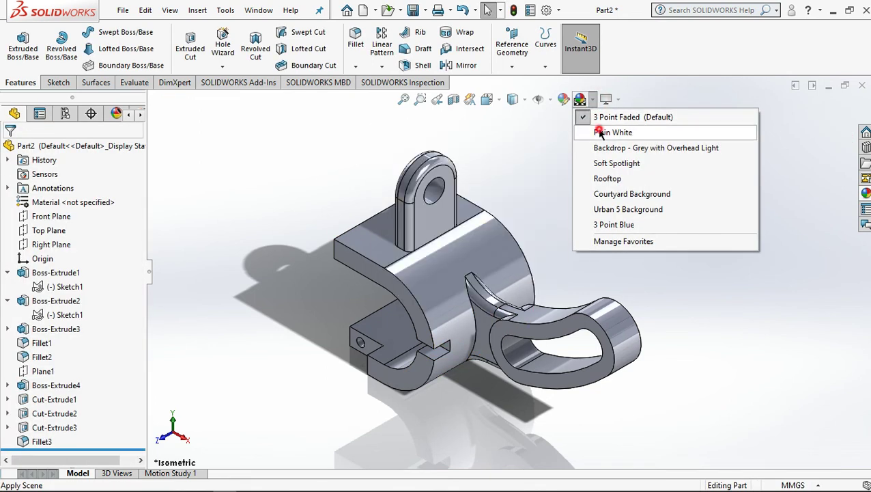
pyautogui.click(601, 132)
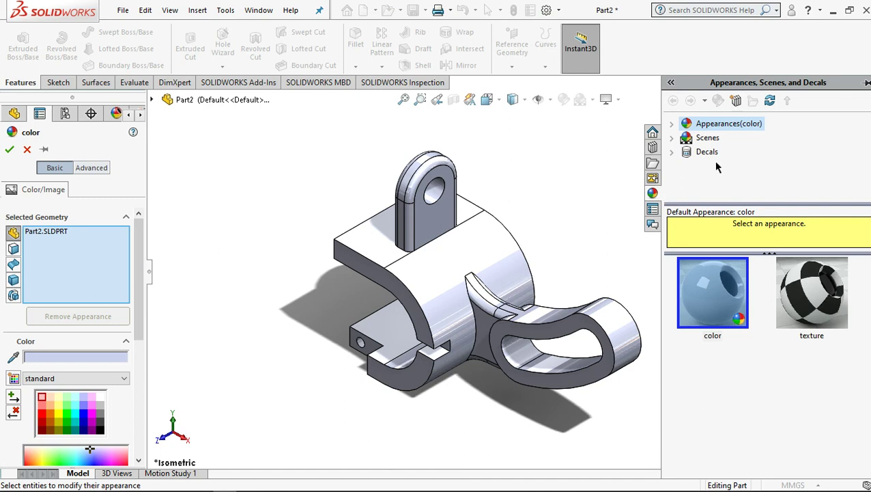
# - Apply the brushed steel appearance from Metal > Steel to the whole part
pyautogui.click(674, 124)
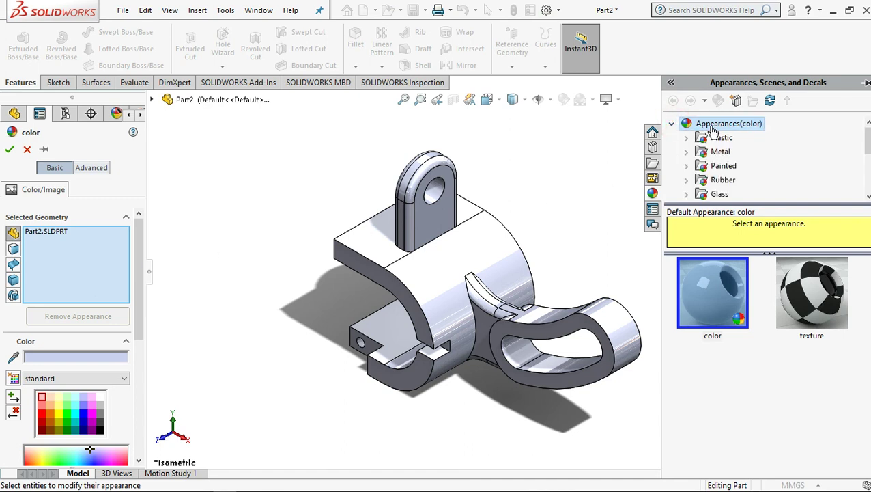
pyautogui.click(687, 152)
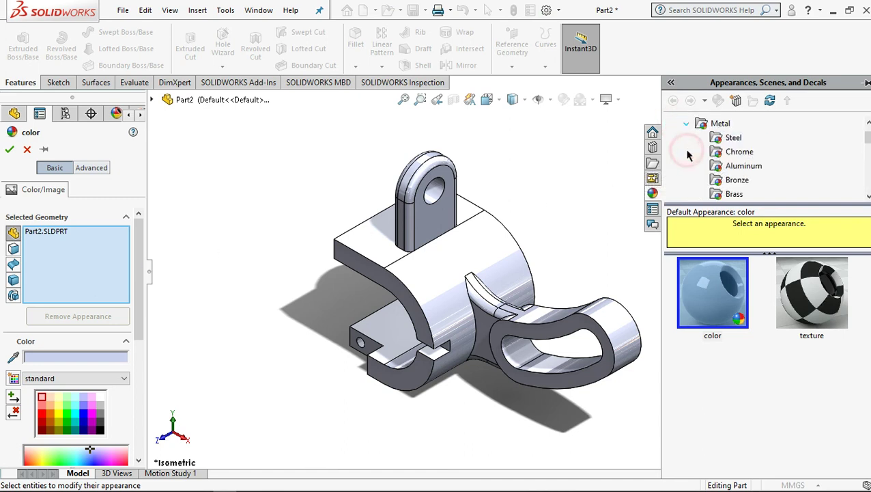
pyautogui.click(733, 139)
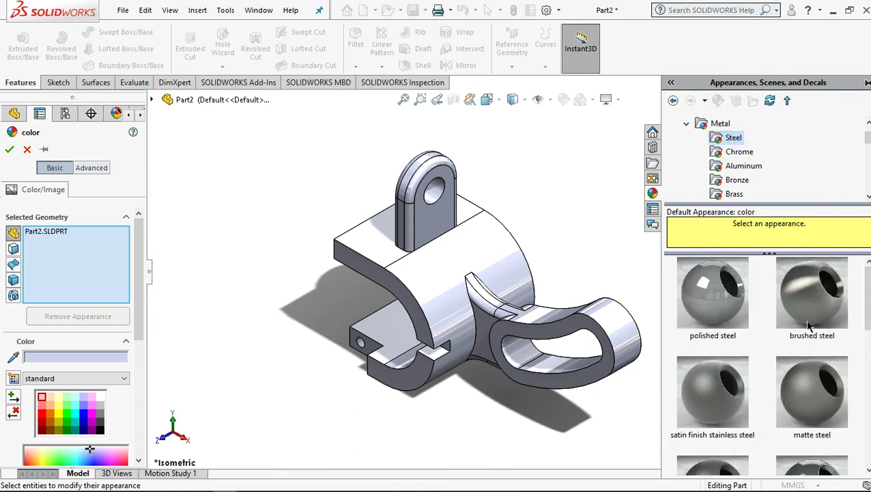
pyautogui.click(808, 326)
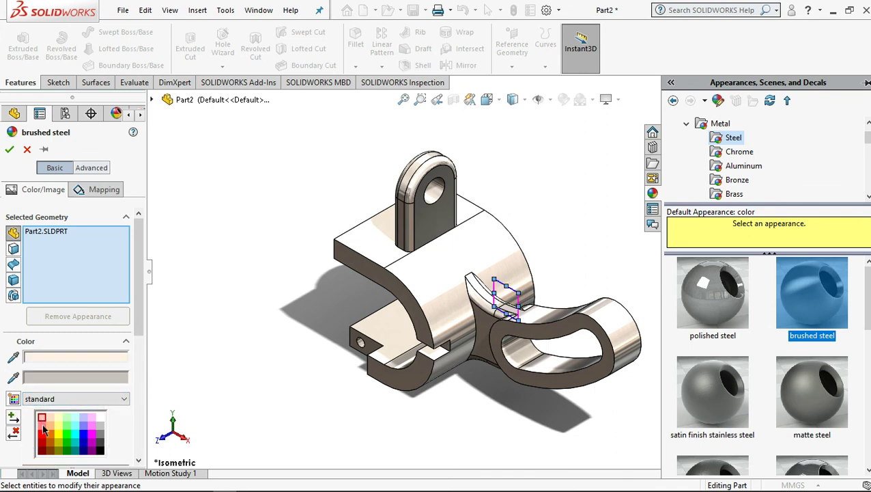
# - Try several colour tints, settle on pale yellow, and confirm the appearance
pyautogui.click(42, 418)
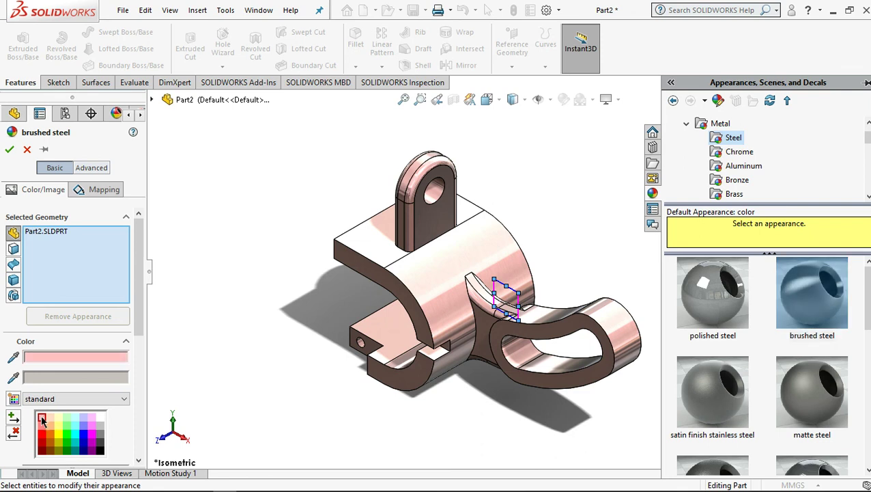
pyautogui.click(50, 425)
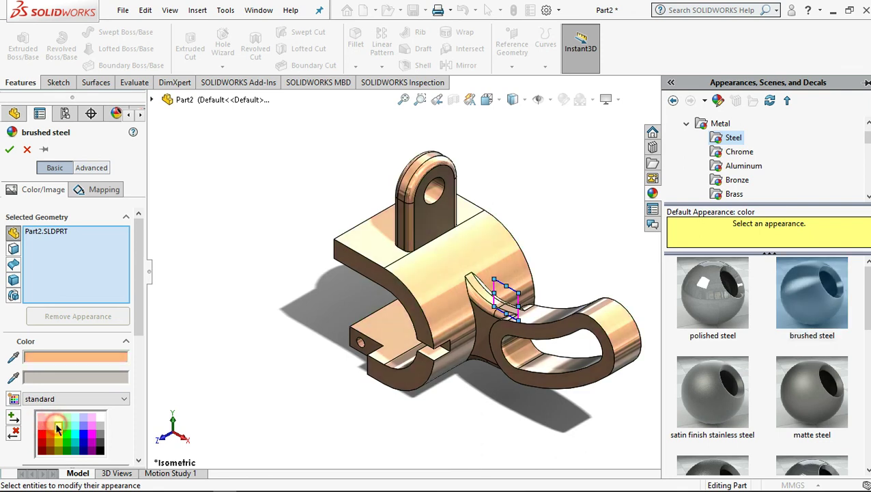
pyautogui.click(57, 425)
pyautogui.click(66, 432)
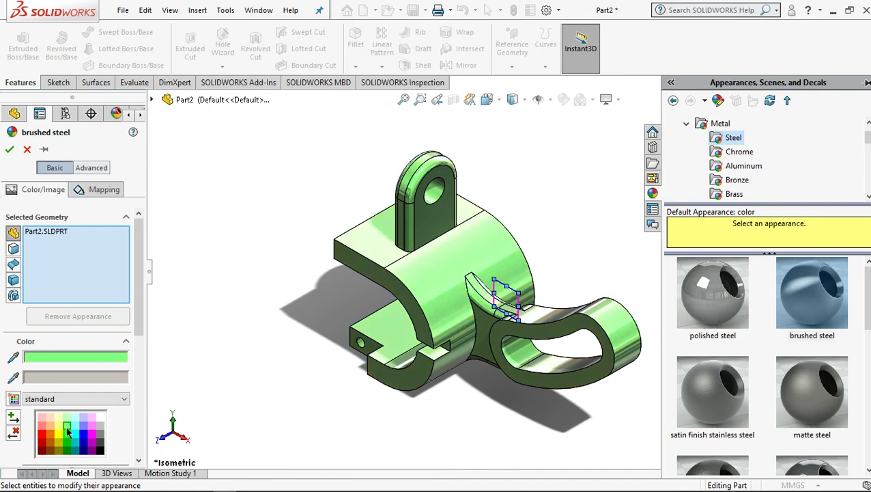
pyautogui.click(58, 421)
pyautogui.click(59, 419)
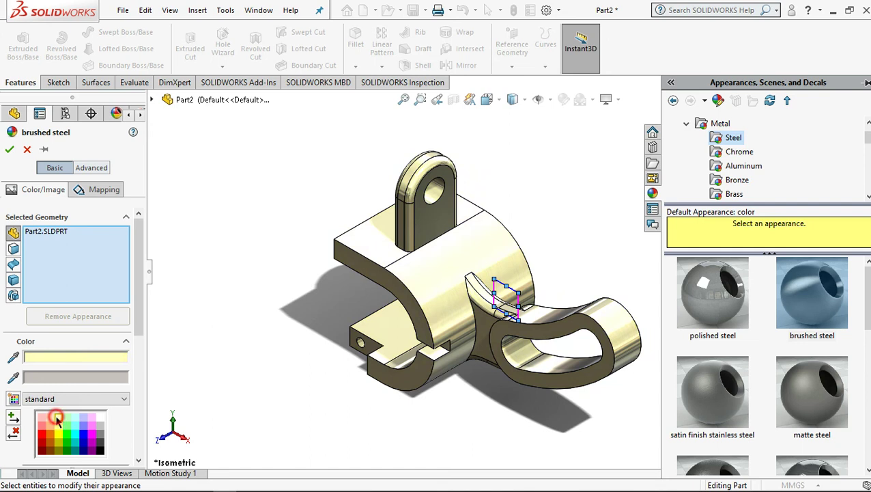
pyautogui.click(11, 149)
pyautogui.click(536, 420)
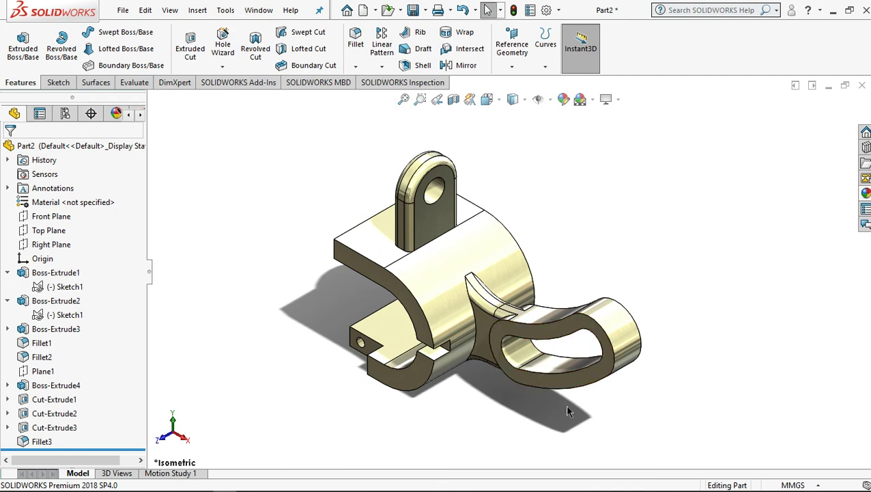
# - Orbit around the finished bracket, then return to isometric view and zoom to fit
pyautogui.moveTo(612, 412)
pyautogui.mouseDown(button='middle')
pyautogui.moveTo(578, 404)
pyautogui.moveTo(292, 407)
pyautogui.moveTo(226, 334)
pyautogui.moveTo(189, 344)
pyautogui.moveTo(254, 358)
pyautogui.moveTo(287, 395)
pyautogui.moveTo(298, 389)
pyautogui.mouseUp(button='middle')
pyautogui.click(578, 220)
pyautogui.hotkey('ctrl', '7')
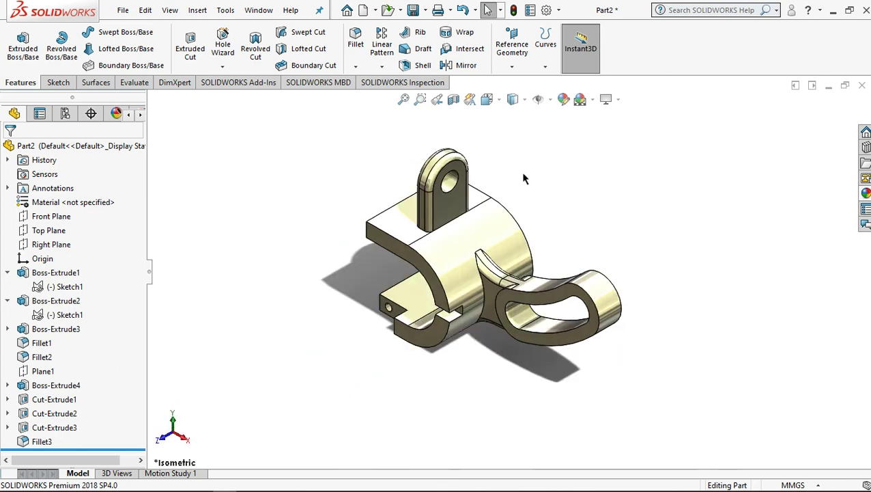
pyautogui.press('f')
pyautogui.scroll(-2, 560, 395)
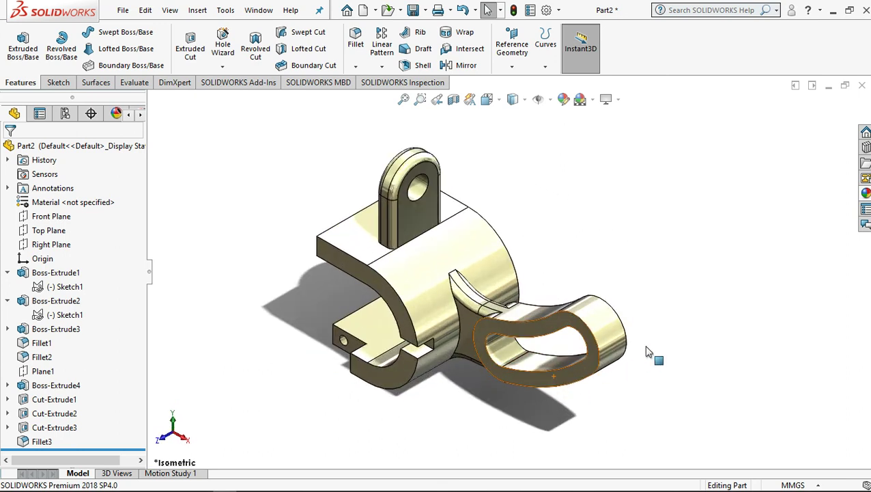